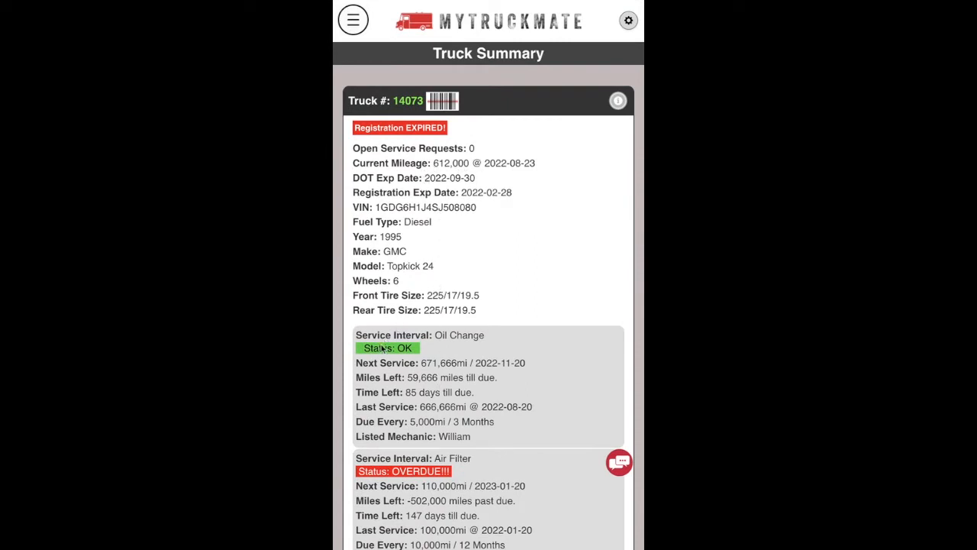
Scroll through the current screen and open the barcode scanner for truck 14073.
scroll(374, 475, down, 1)
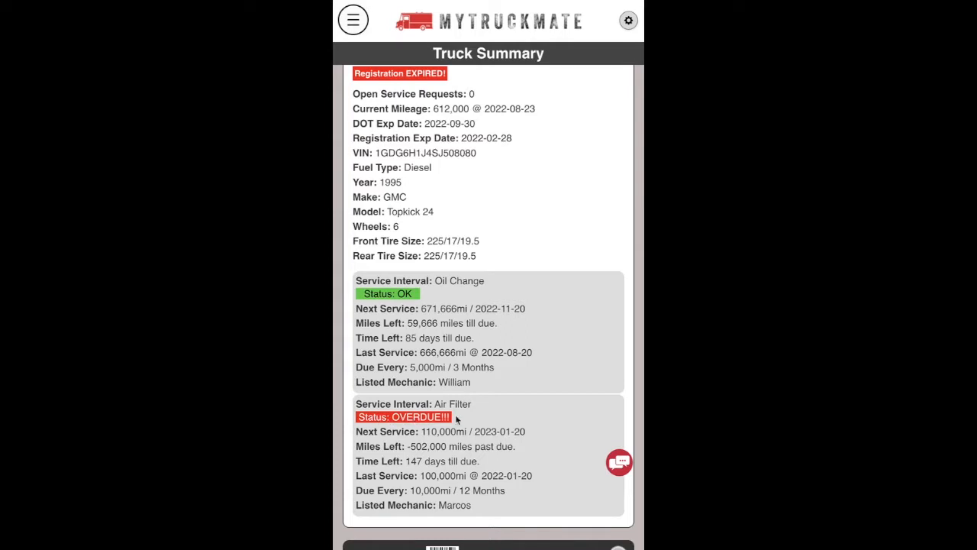
scroll(428, 245, up, 2)
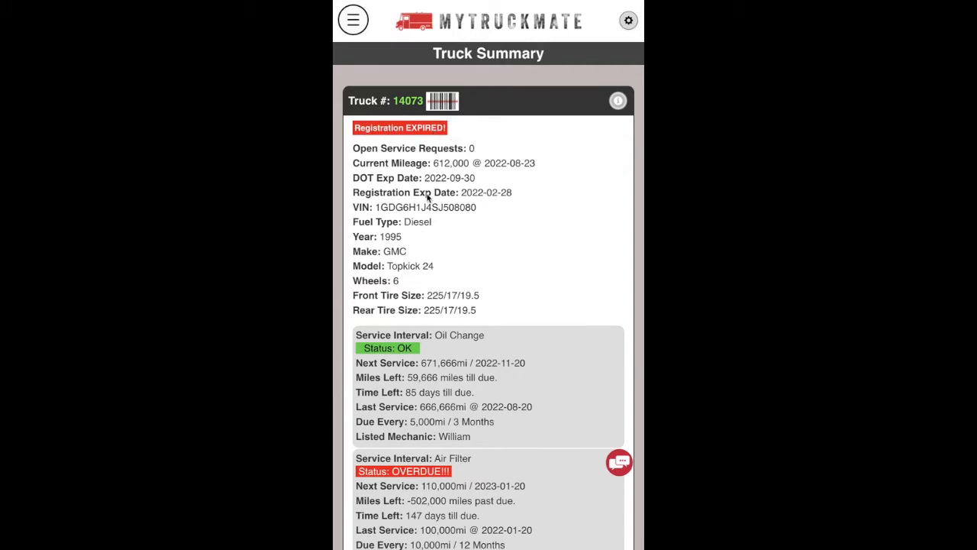
scroll(439, 265, down, 1)
scroll(440, 264, down, 15)
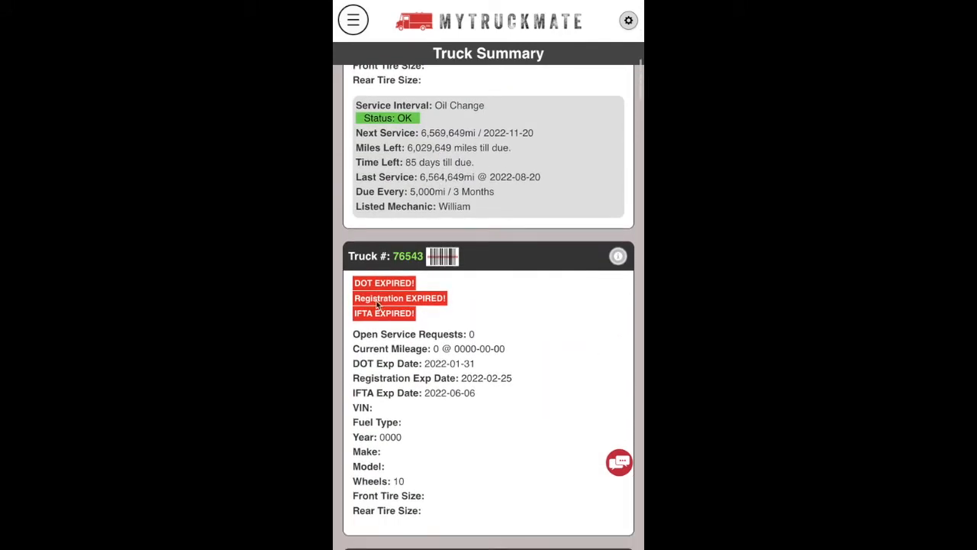
scroll(407, 321, down, 3)
scroll(407, 320, down, 17)
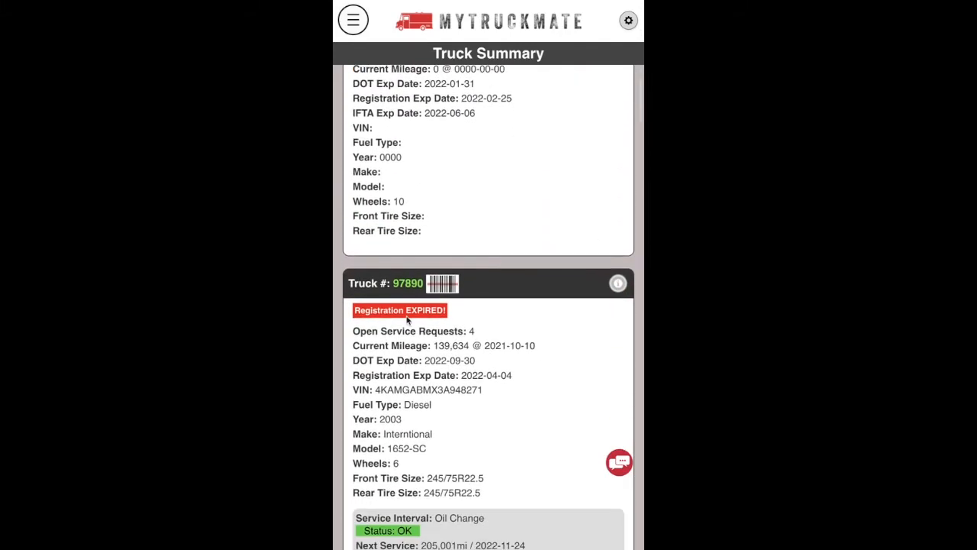
scroll(407, 321, down, 4)
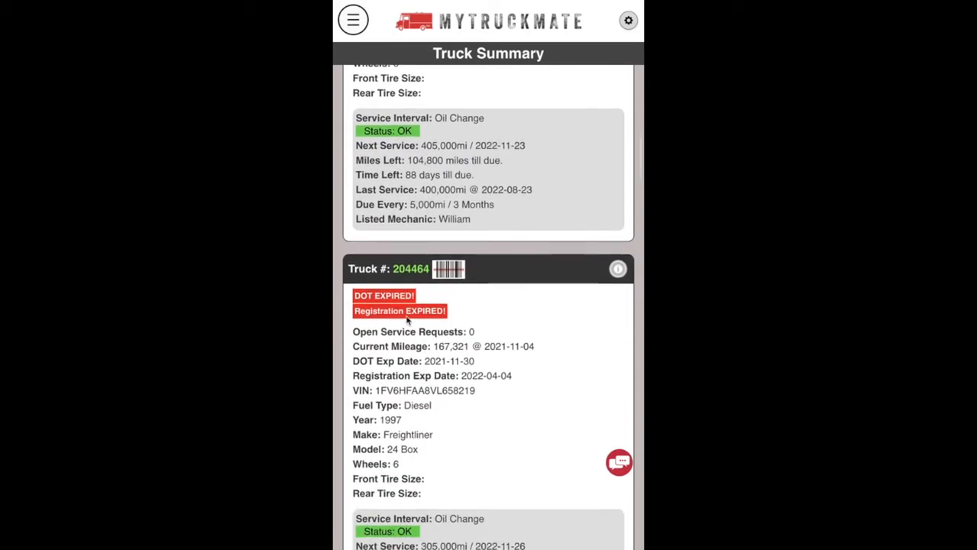
scroll(407, 320, up, 10)
scroll(407, 320, down, 10)
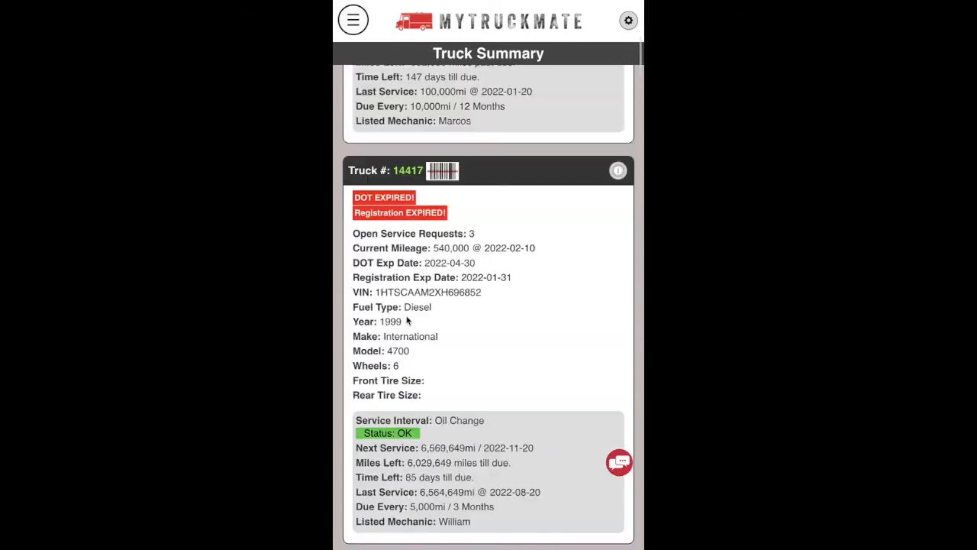
scroll(453, 122, down, 3)
scroll(459, 222, down, 1)
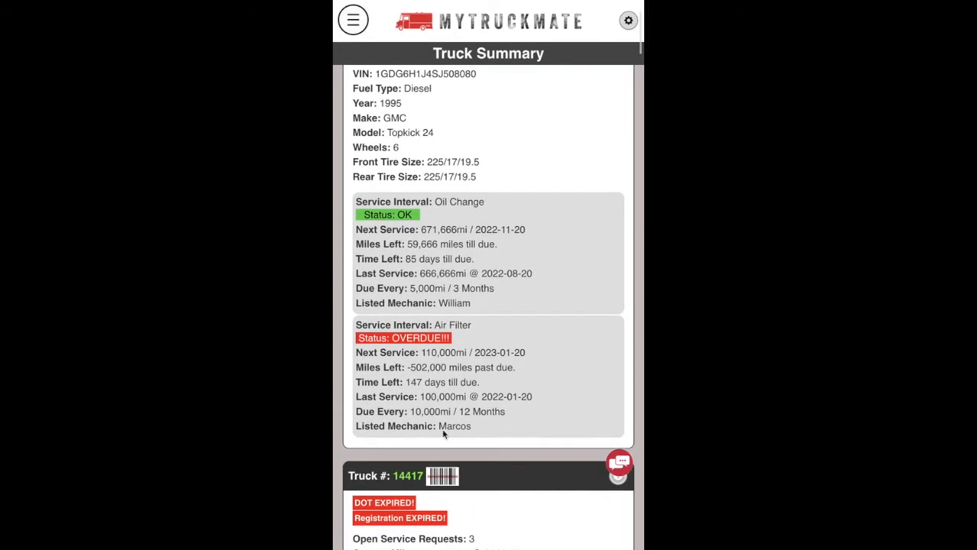
scroll(459, 218, up, 3)
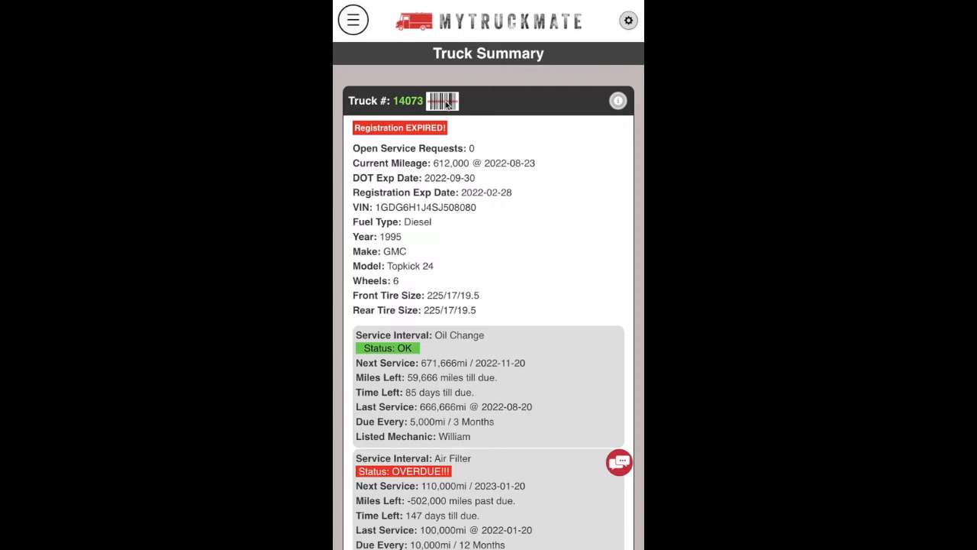
click(443, 102)
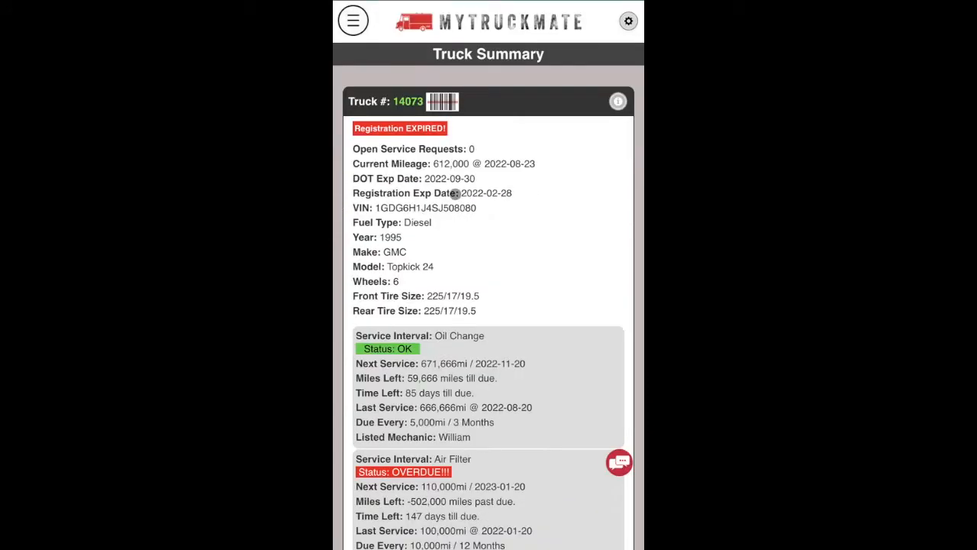
Go to Service Intervals under Repairs & Maintenance from the menu.
click(353, 24)
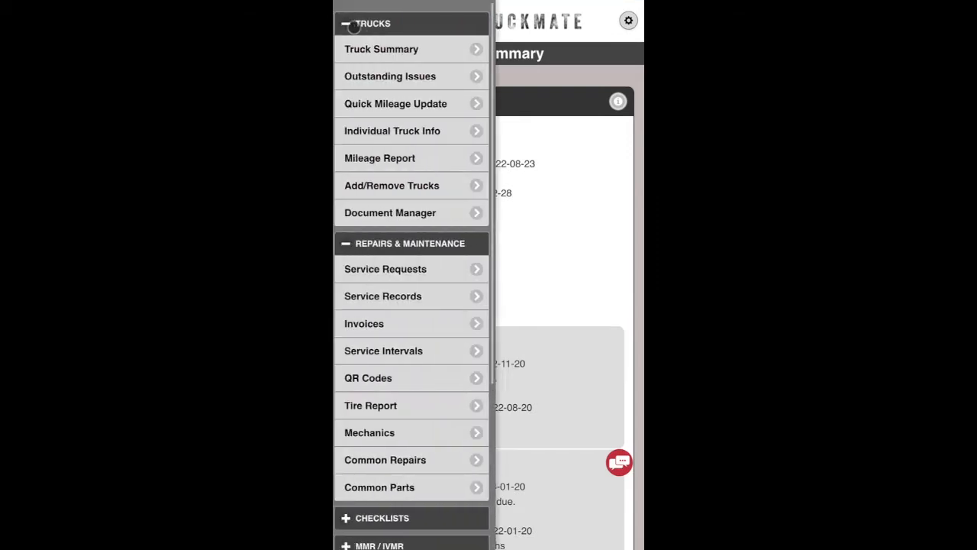
click(421, 356)
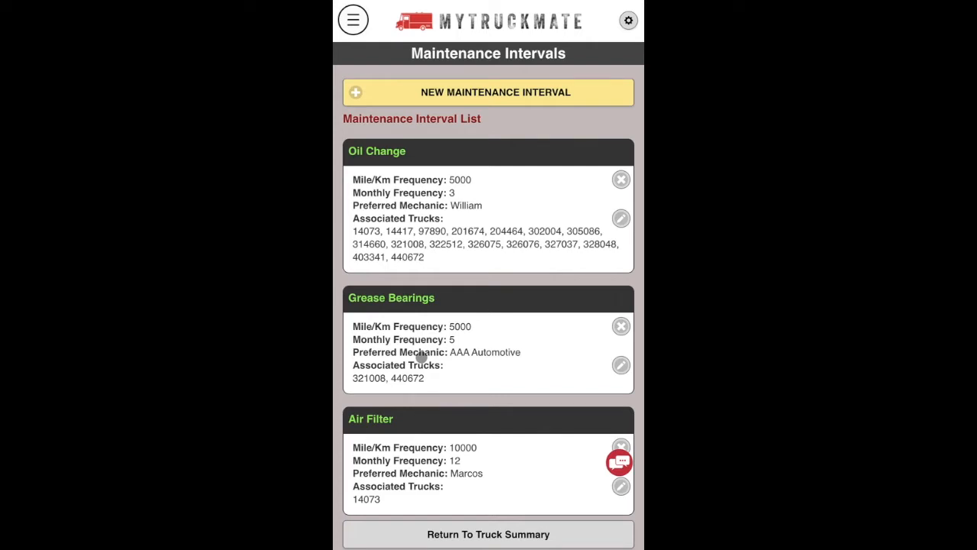
drag(512, 359, 506, 312)
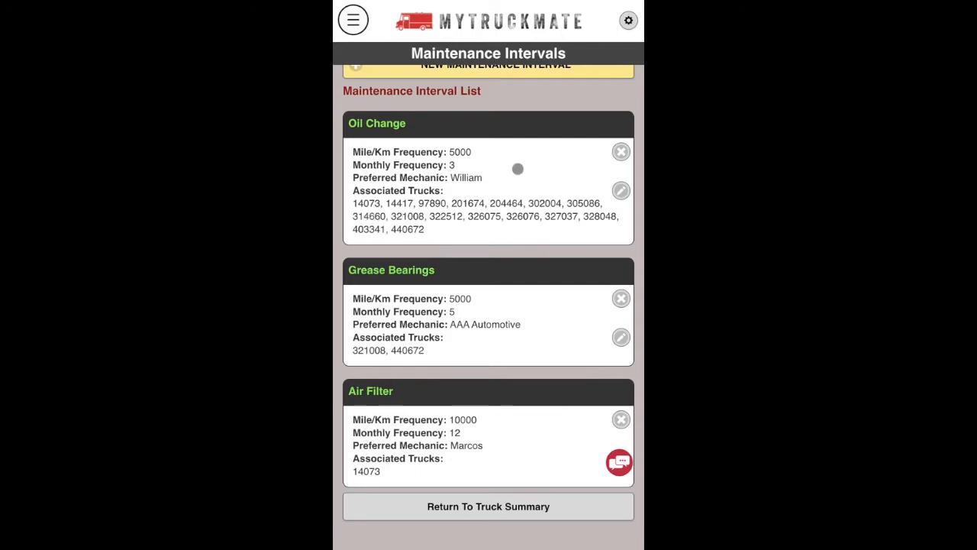
scroll(516, 165, up, 1)
Start a new maintenance interval named Oil Change with the preferred mechanic selected.
click(486, 90)
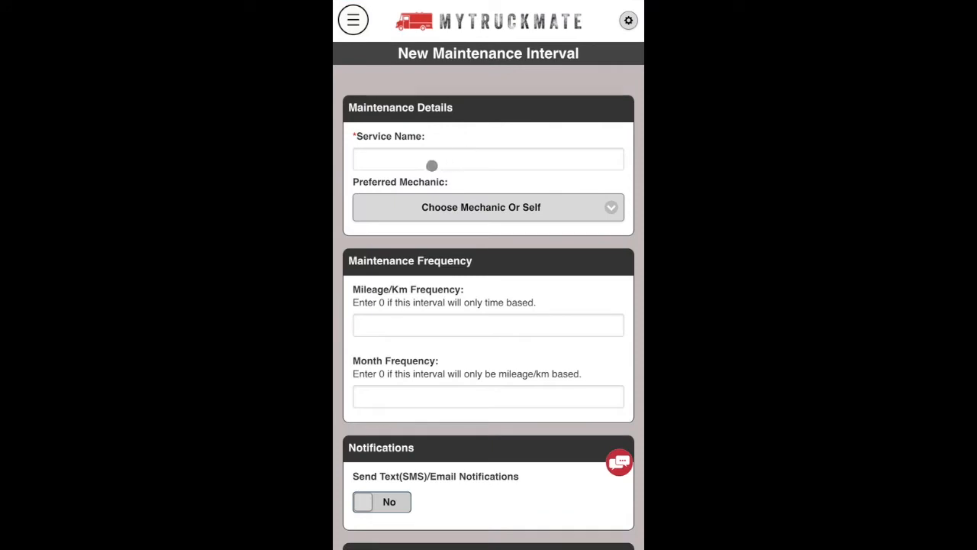
click(422, 159)
text(Oi)
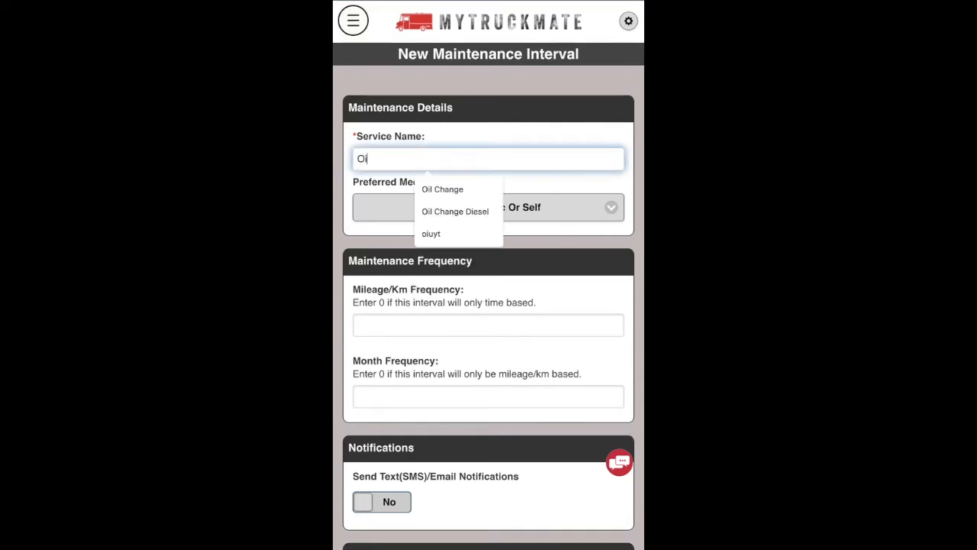
text(l Change)
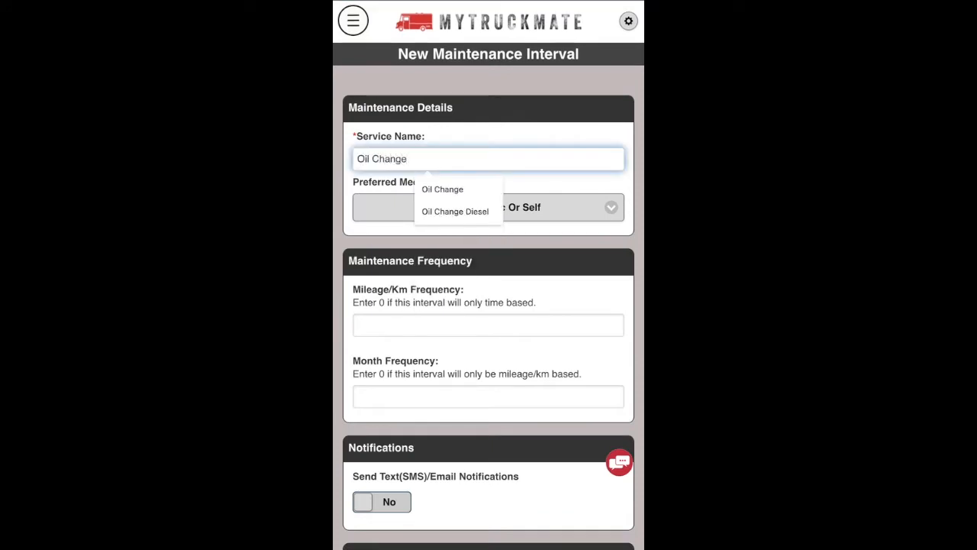
click(510, 134)
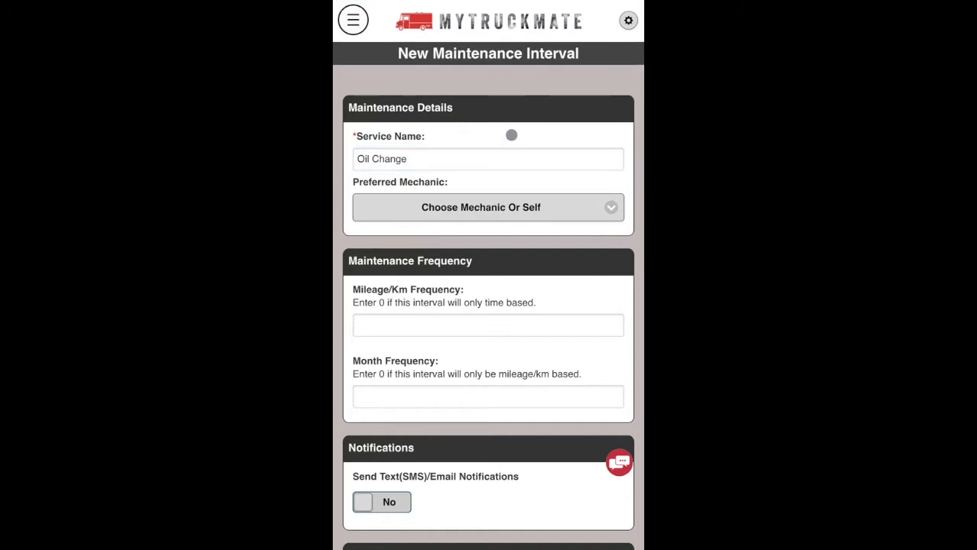
click(482, 207)
click(395, 289)
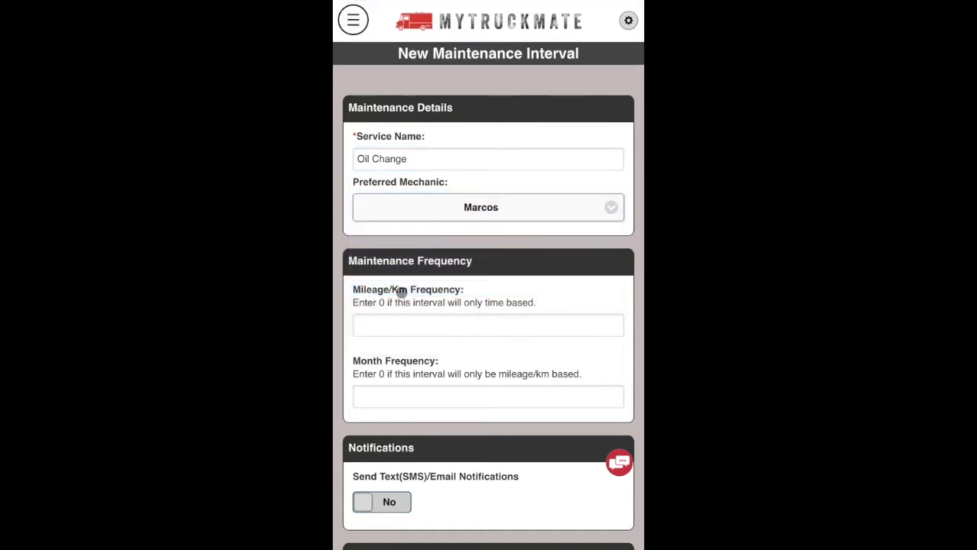
Set the interval frequency to every 6000 miles or 2 months.
click(397, 326)
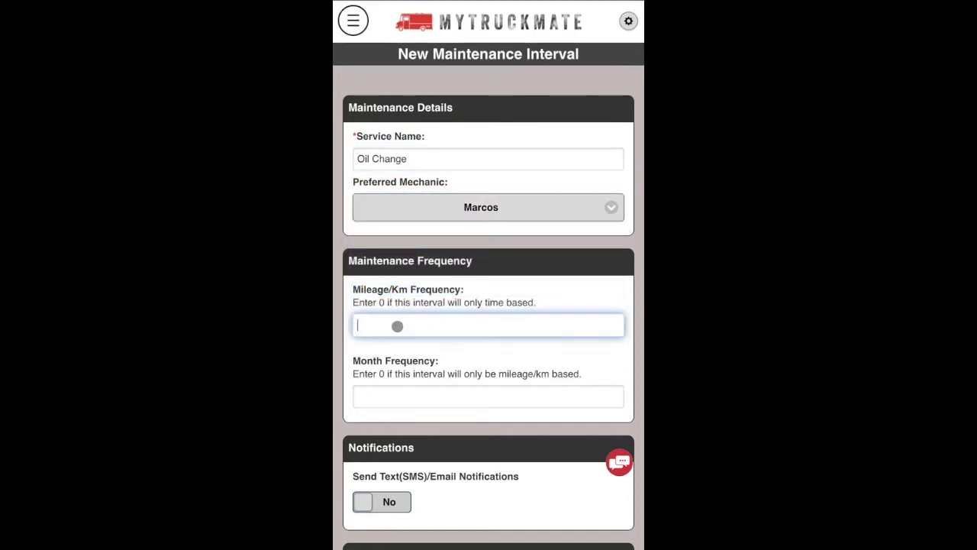
text(6000)
click(408, 397)
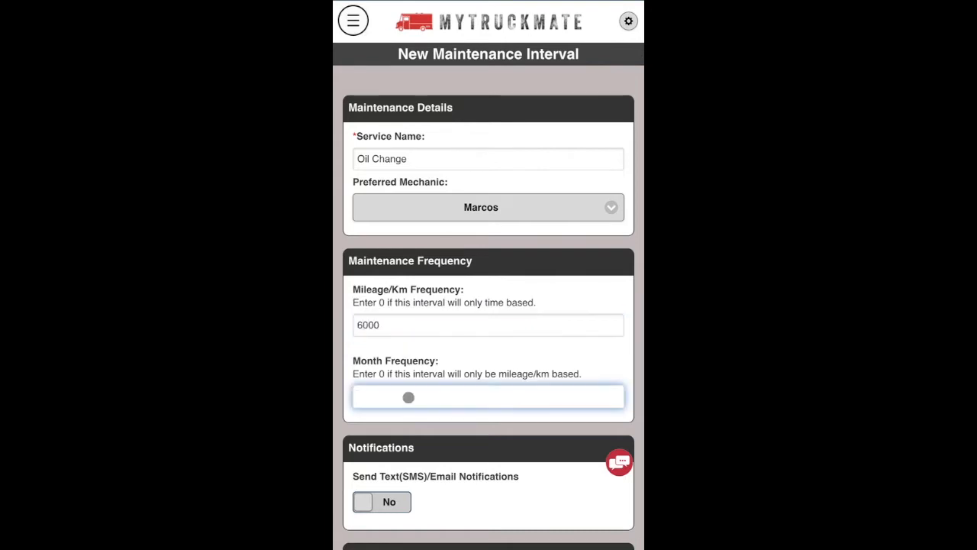
text(2)
click(515, 371)
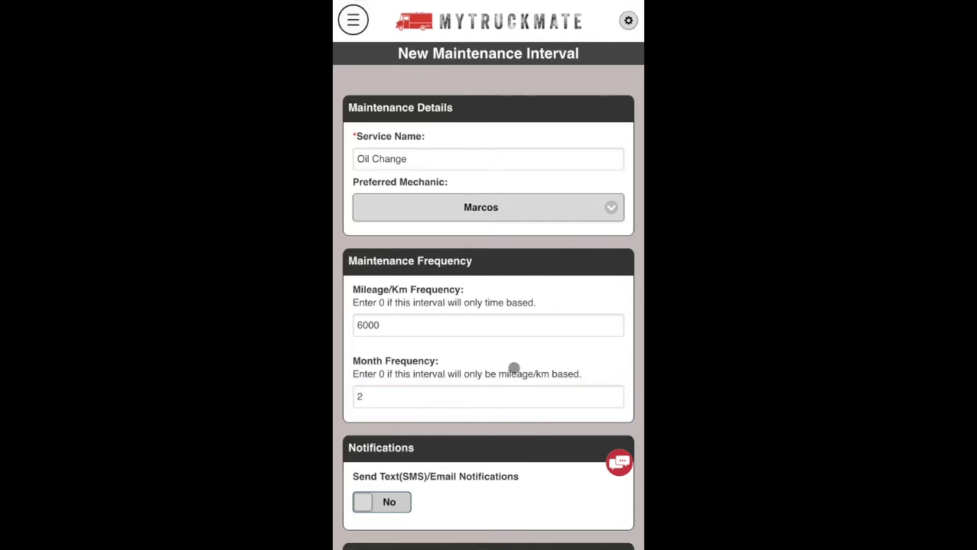
drag(515, 371, 514, 367)
scroll(514, 367, down, 5)
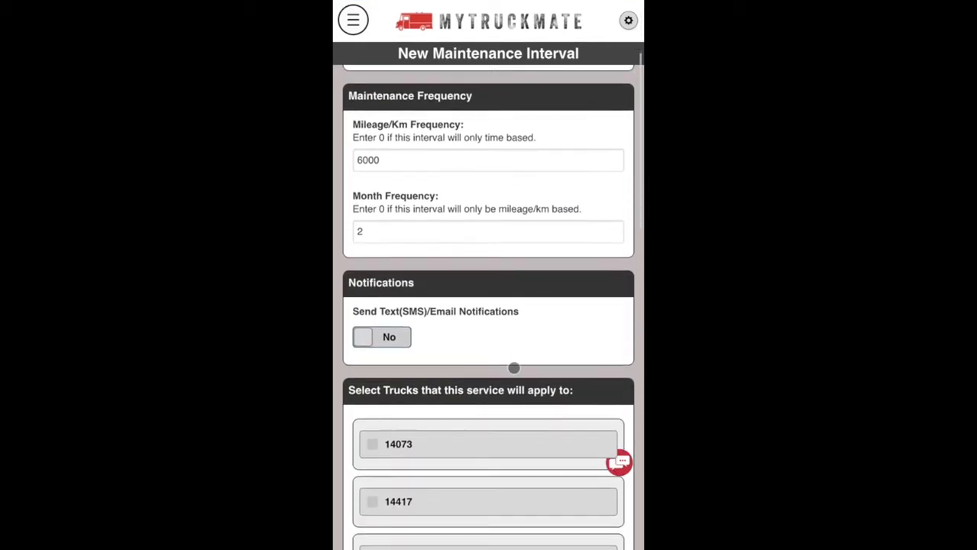
Turn on text/email notifications, add the mechanic as recipient, and set reminders to Early.
scroll(514, 366, down, 1)
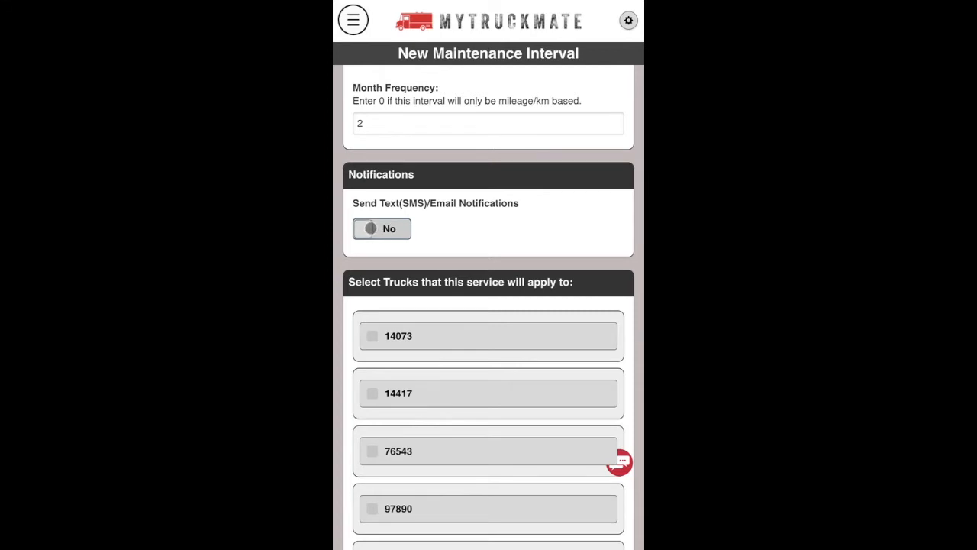
click(369, 227)
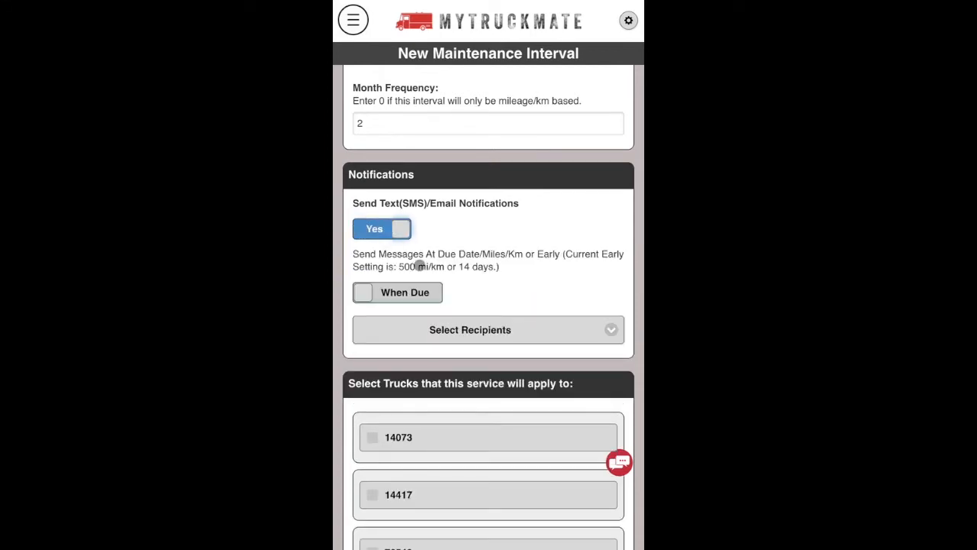
click(473, 338)
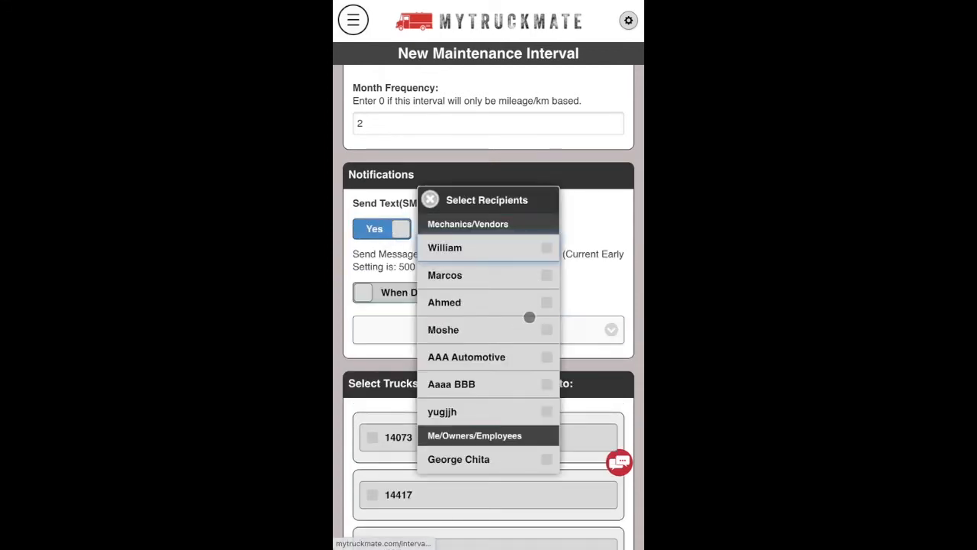
click(544, 275)
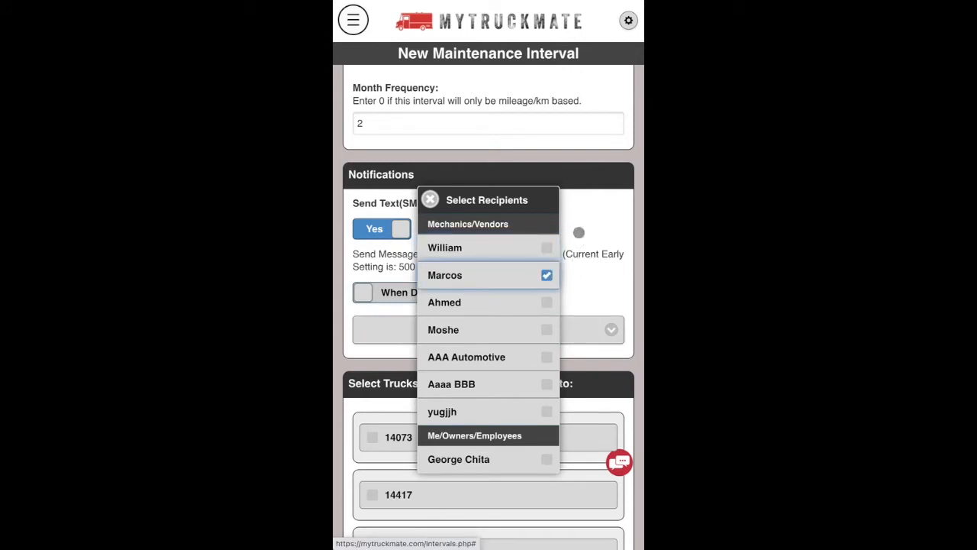
click(585, 226)
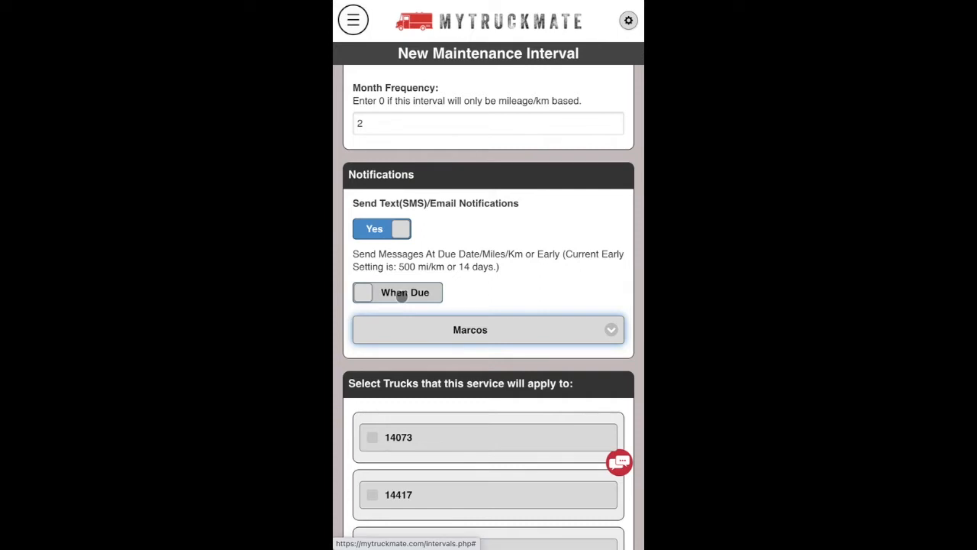
click(402, 297)
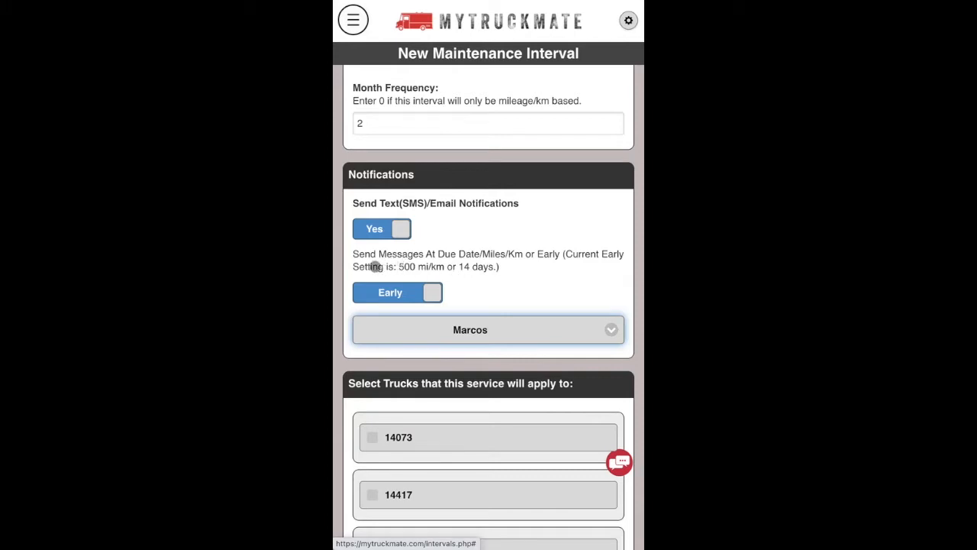
scroll(509, 347, down, 3)
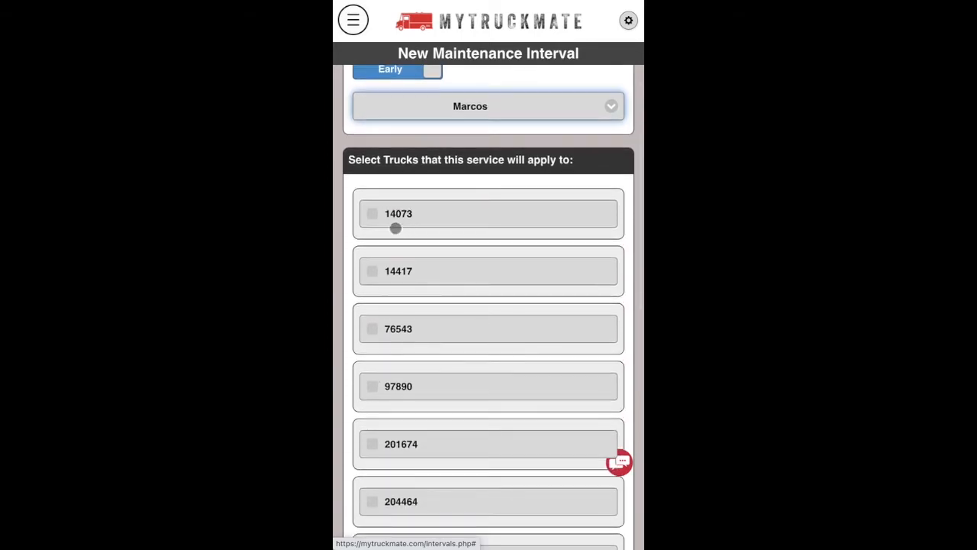
Apply the interval to trucks 14073 and 14417, then use Cancel And Go Back.
click(372, 213)
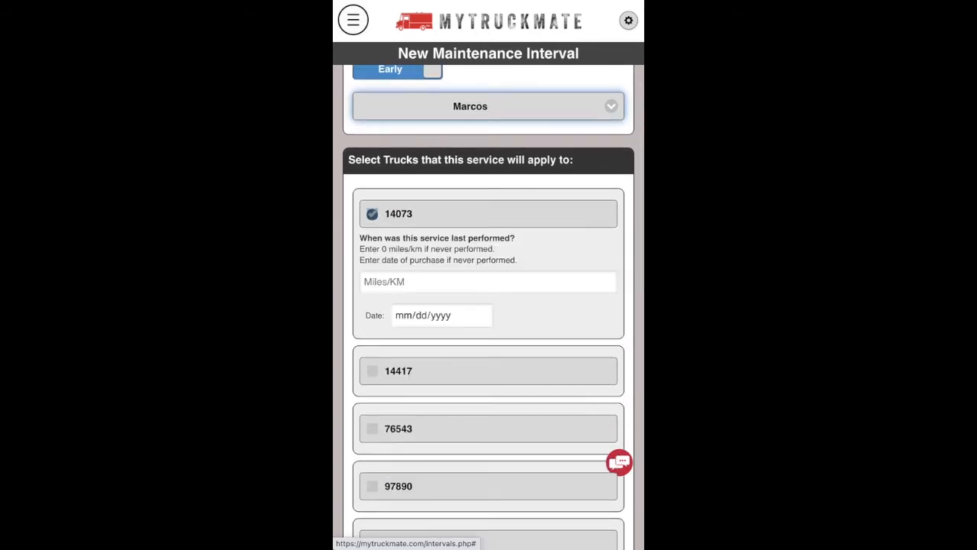
click(372, 370)
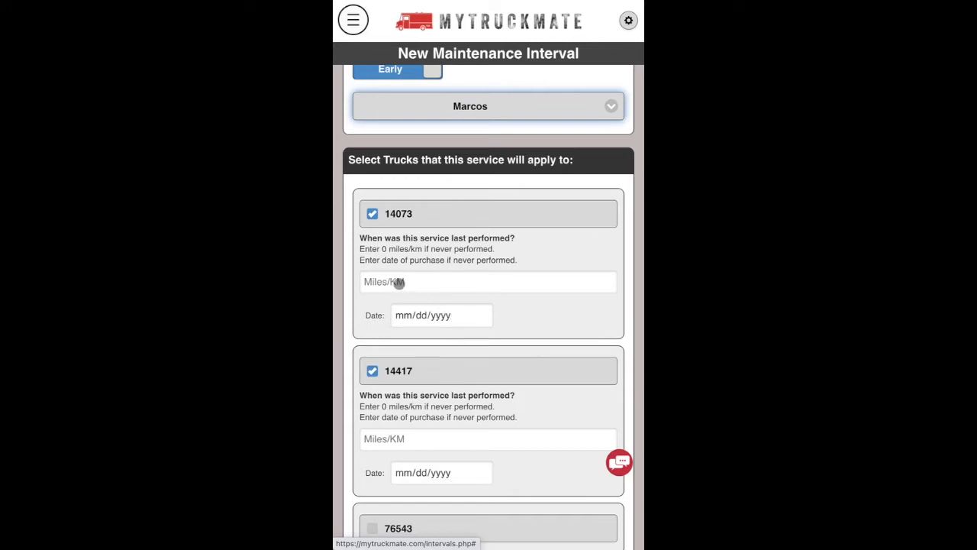
scroll(439, 393, down, 1)
scroll(438, 392, down, 12)
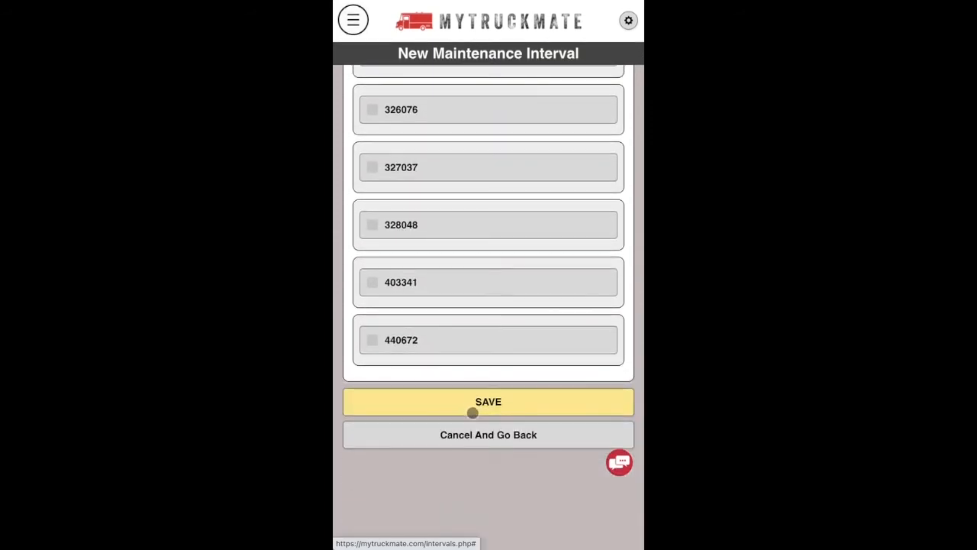
click(486, 435)
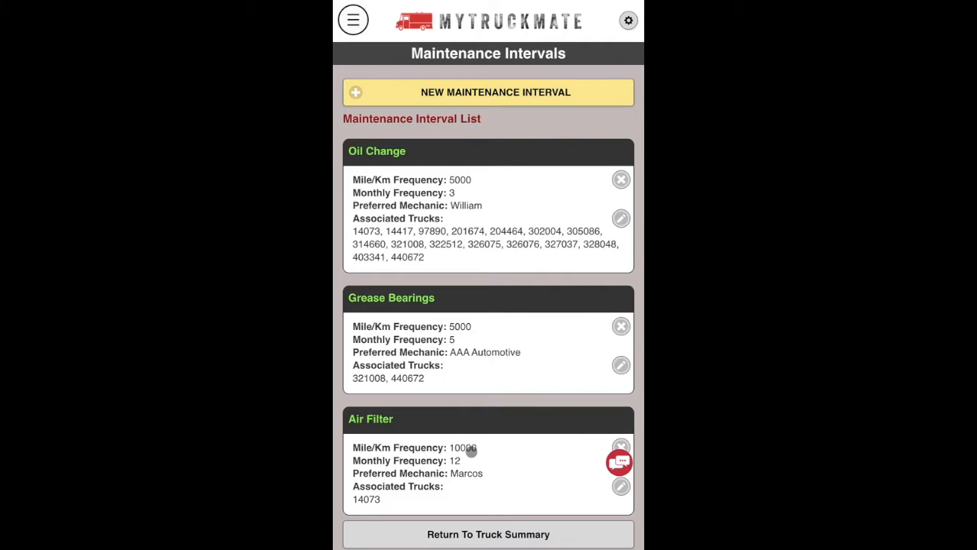
Open Outstanding Issues and scroll through due maintenance, service requests and renewals, then back up.
click(354, 29)
click(398, 76)
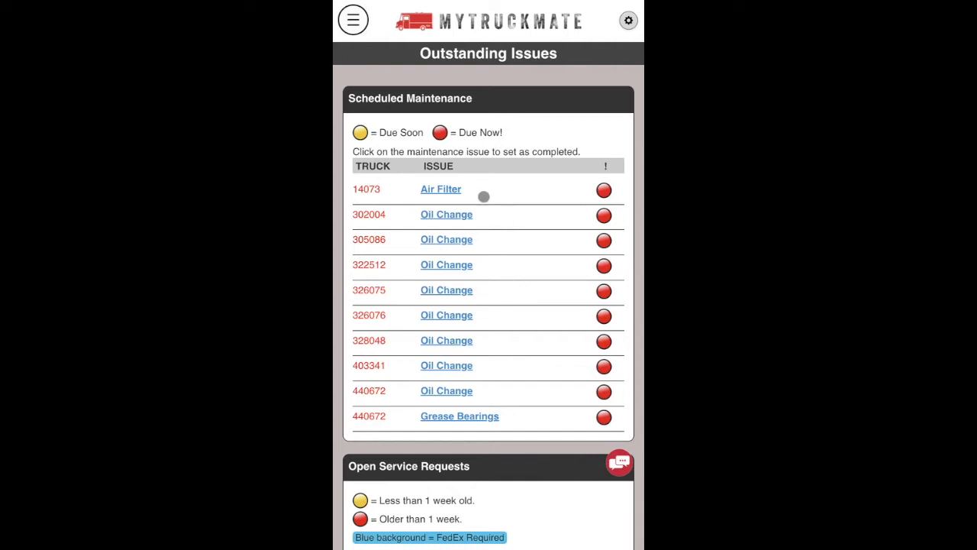
scroll(427, 290, down, 5)
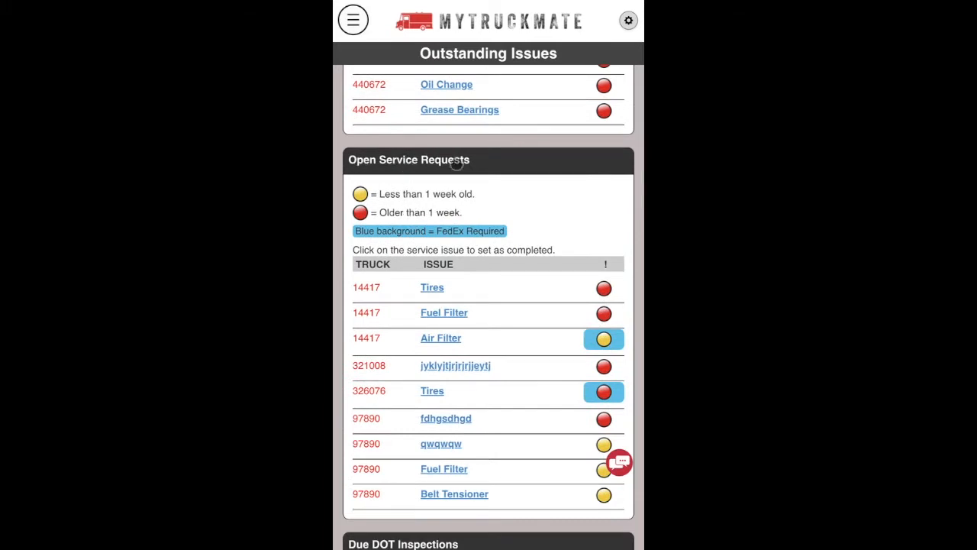
scroll(499, 308, down, 2)
scroll(499, 309, down, 5)
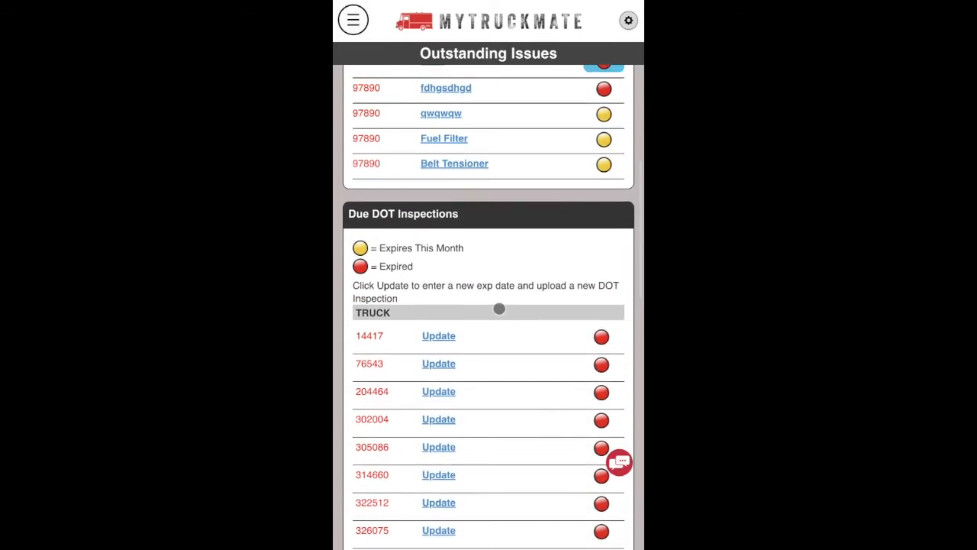
scroll(499, 309, down, 1)
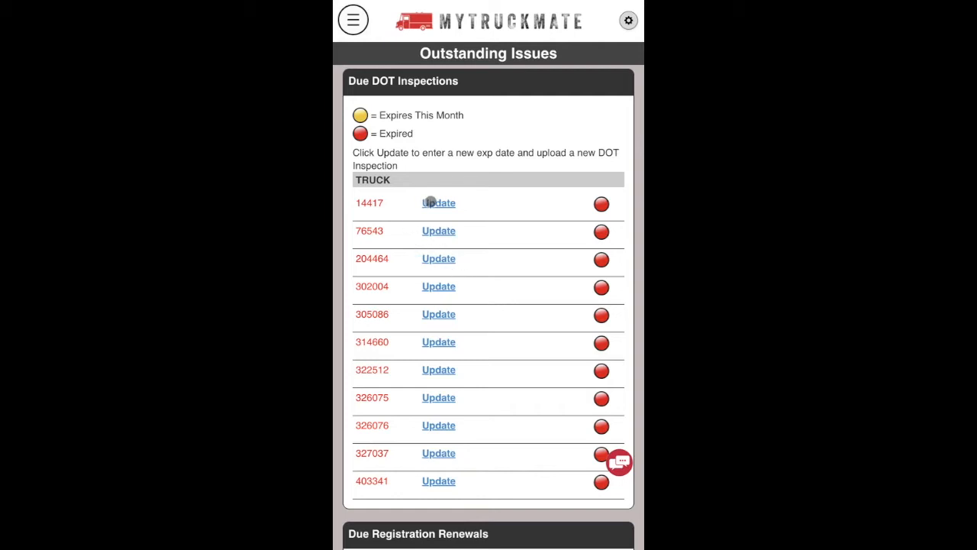
scroll(484, 355, down, 5)
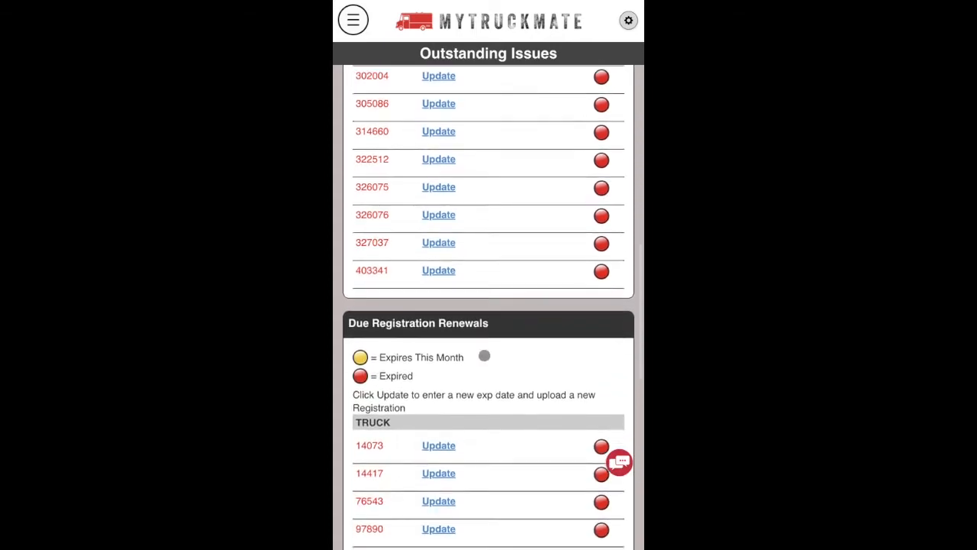
scroll(484, 354, down, 3)
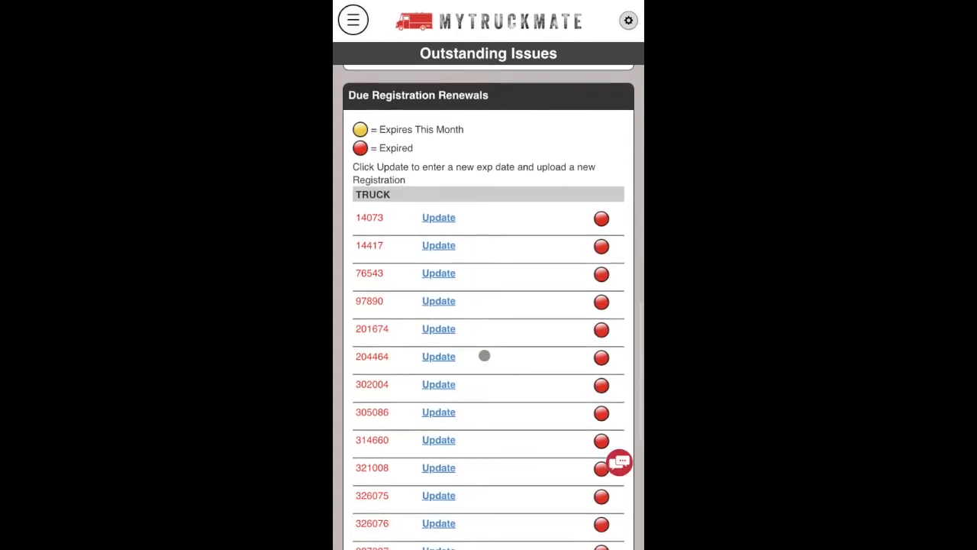
scroll(484, 355, down, 5)
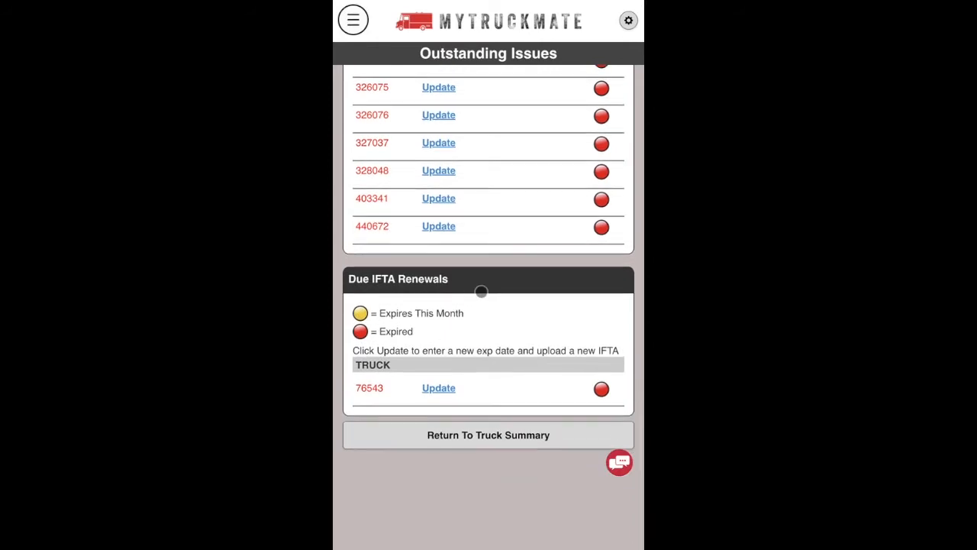
scroll(481, 291, up, 7)
scroll(480, 292, up, 9)
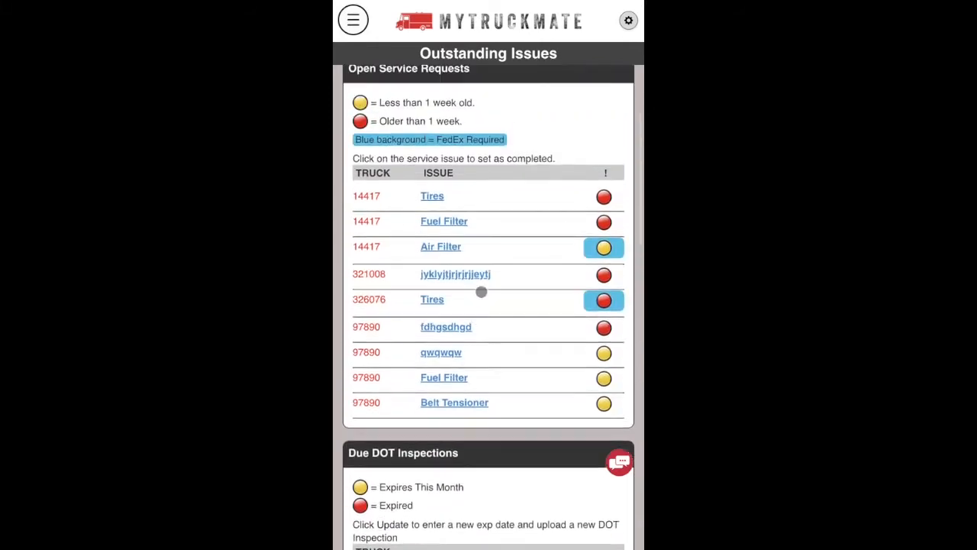
scroll(446, 382, up, 5)
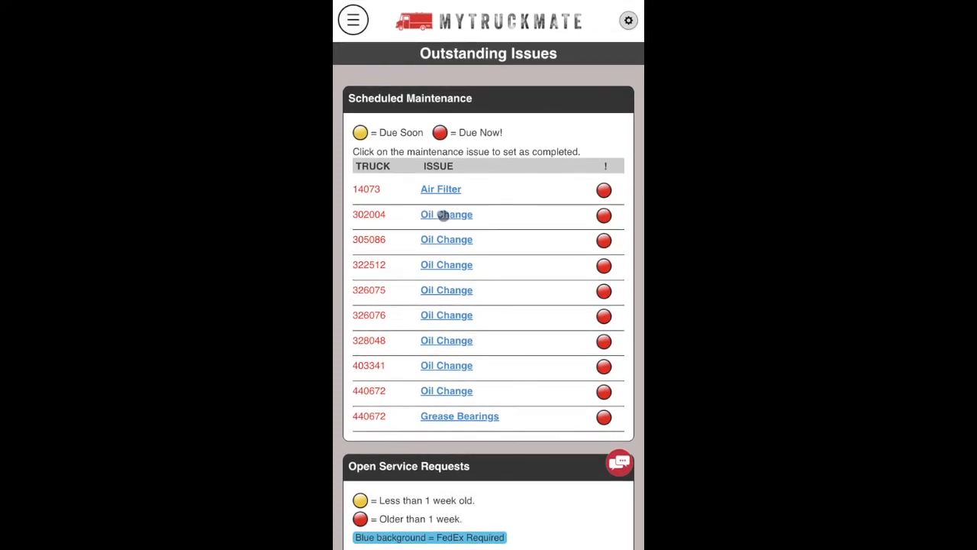
Complete truck 302004's Oil Change with 250000 as the service mileage.
click(444, 215)
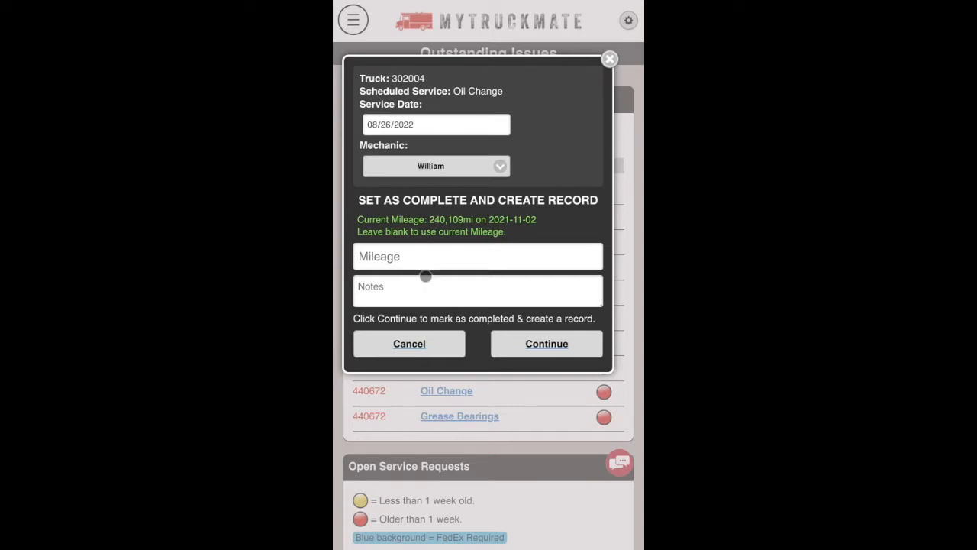
click(406, 257)
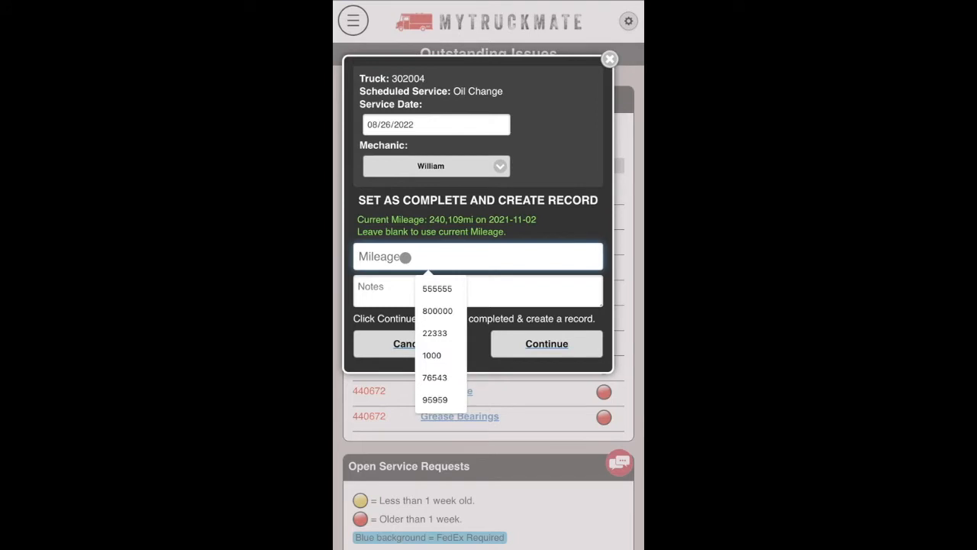
text(250000)
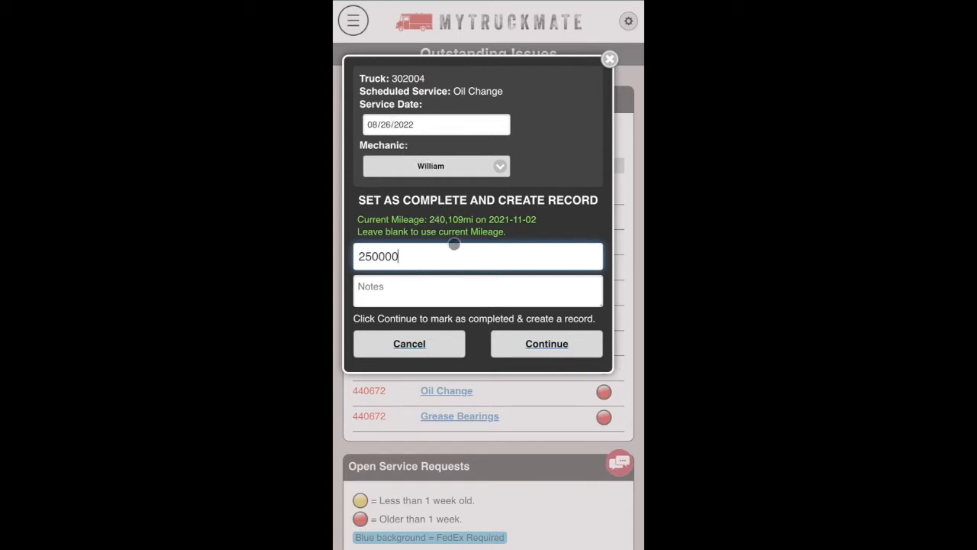
click(534, 343)
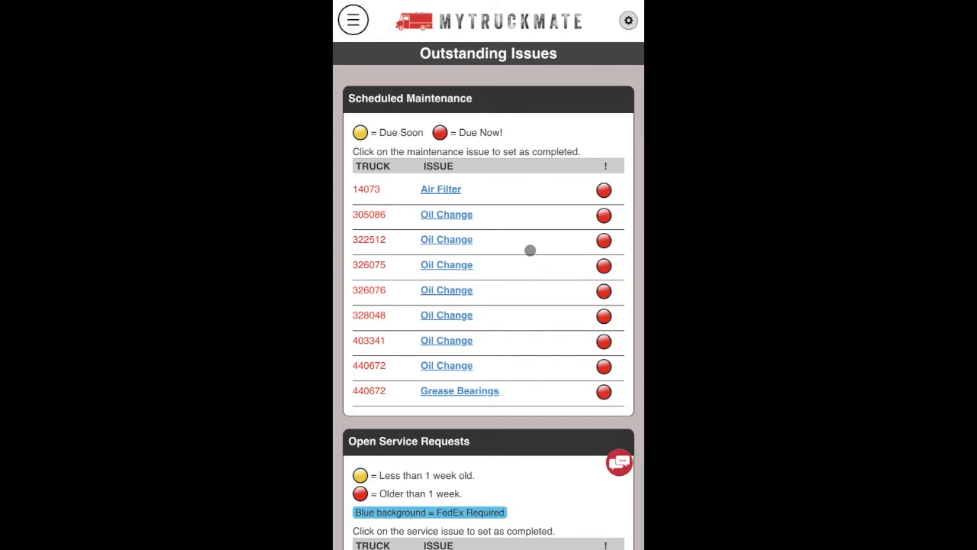
scroll(530, 251, down, 3)
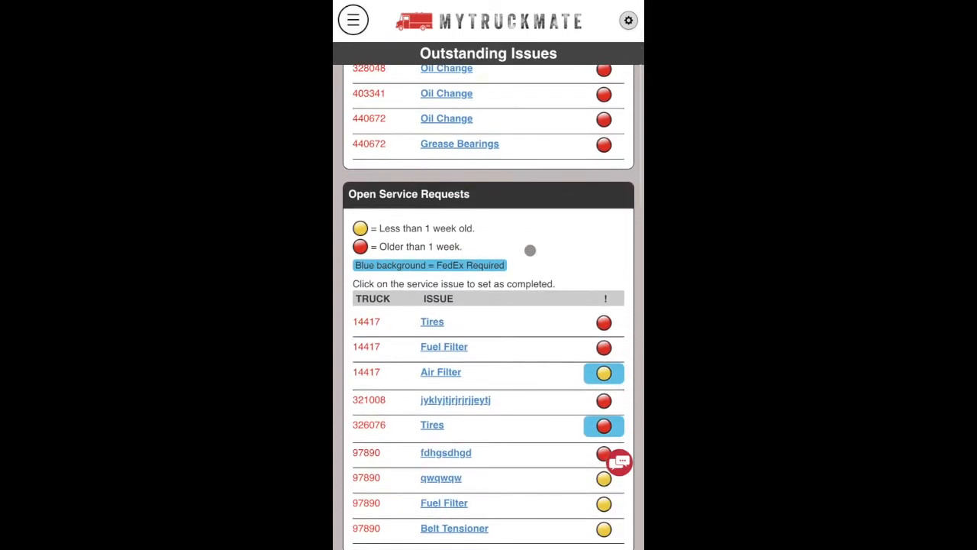
scroll(530, 250, down, 1)
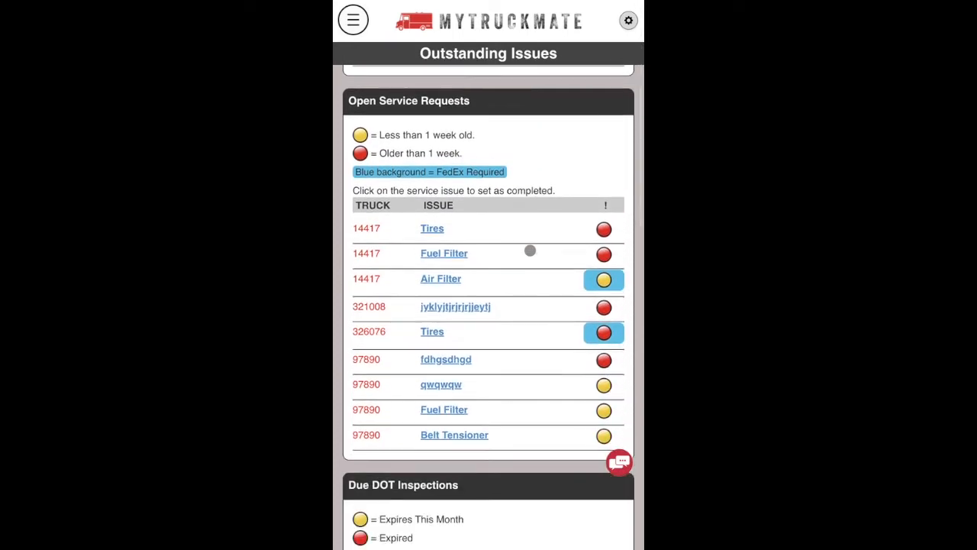
click(452, 253)
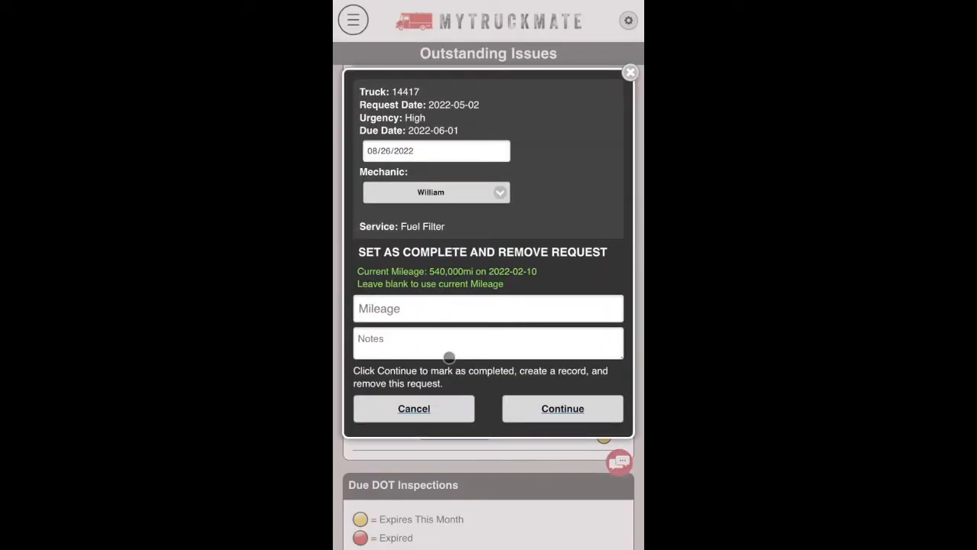
click(432, 406)
scroll(419, 443, down, 5)
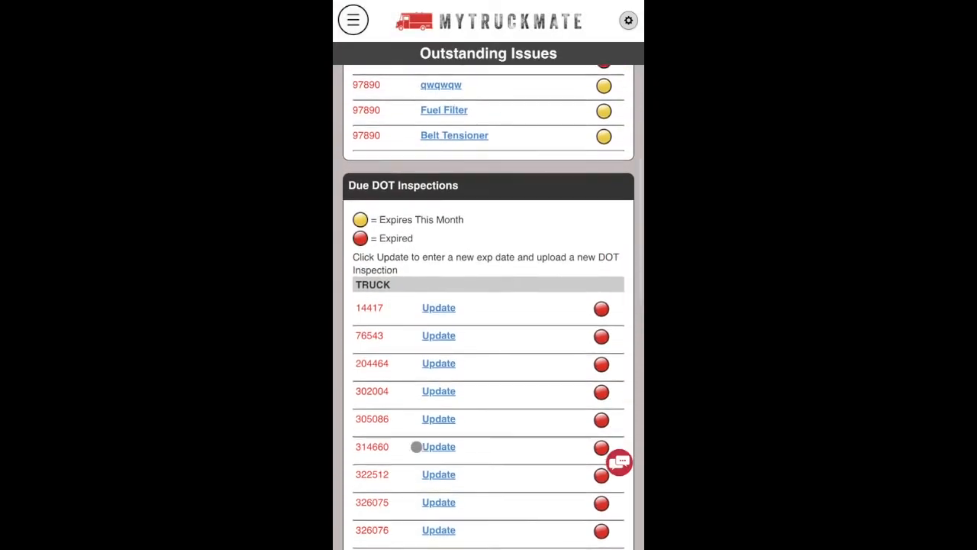
scroll(416, 447, down, 15)
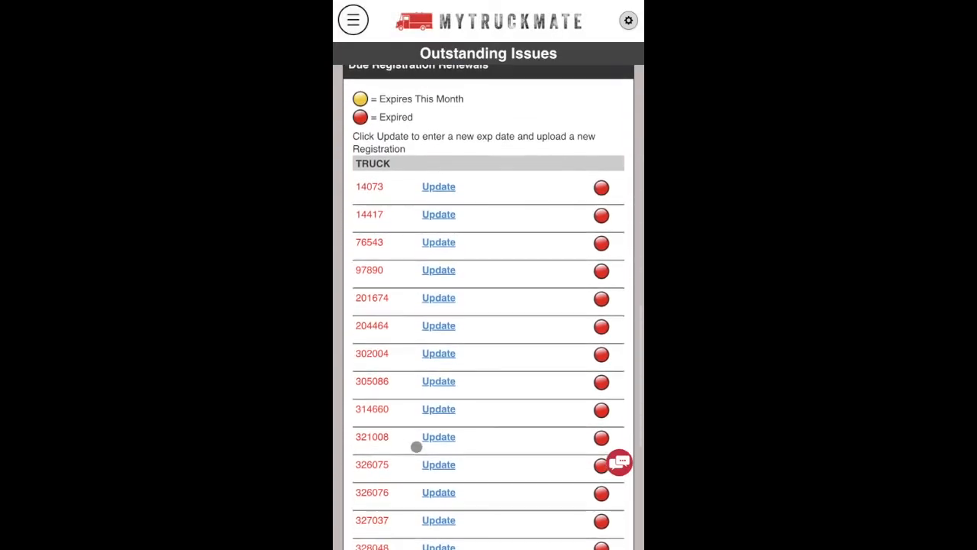
scroll(416, 446, up, 15)
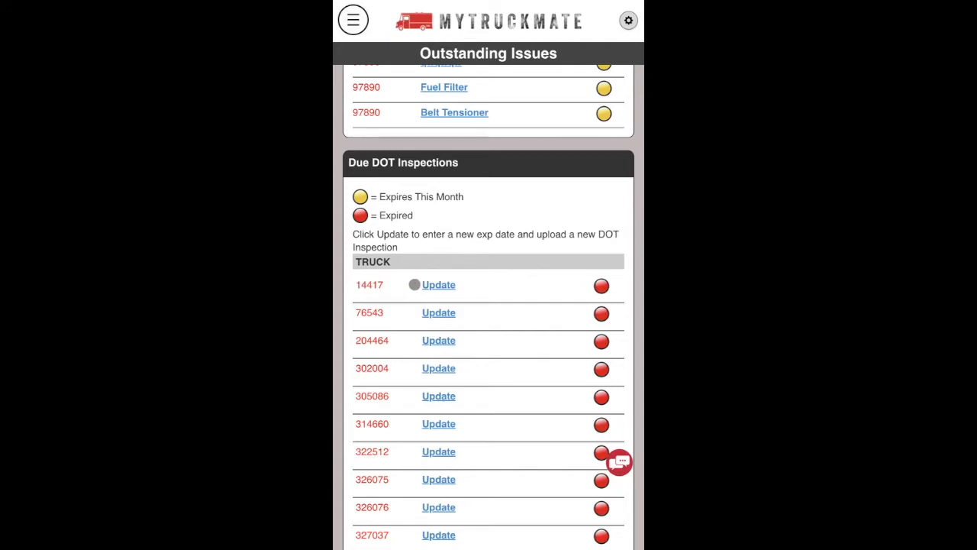
click(438, 286)
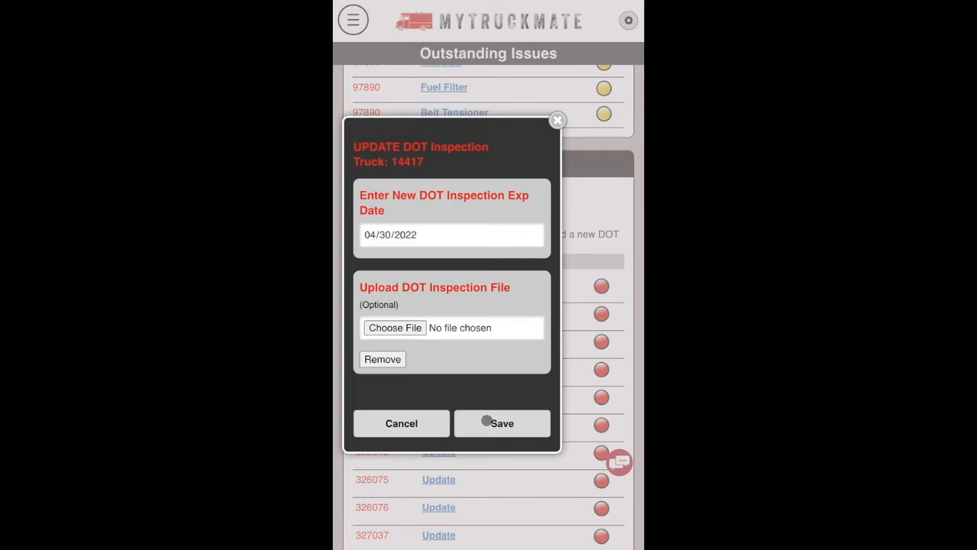
click(430, 425)
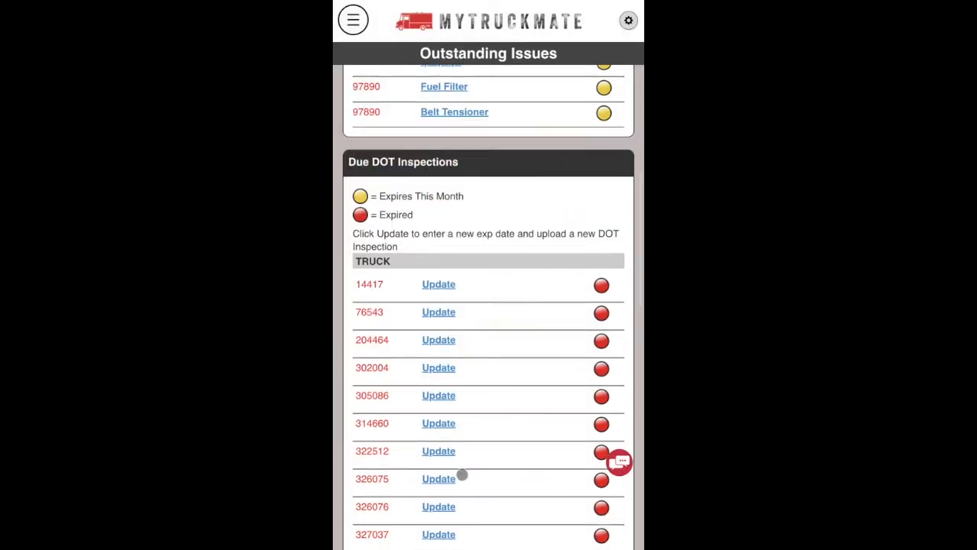
scroll(461, 475, down, 12)
Open Quick Mileage Update from the menu and scroll through each truck's current mileage.
scroll(462, 475, down, 3)
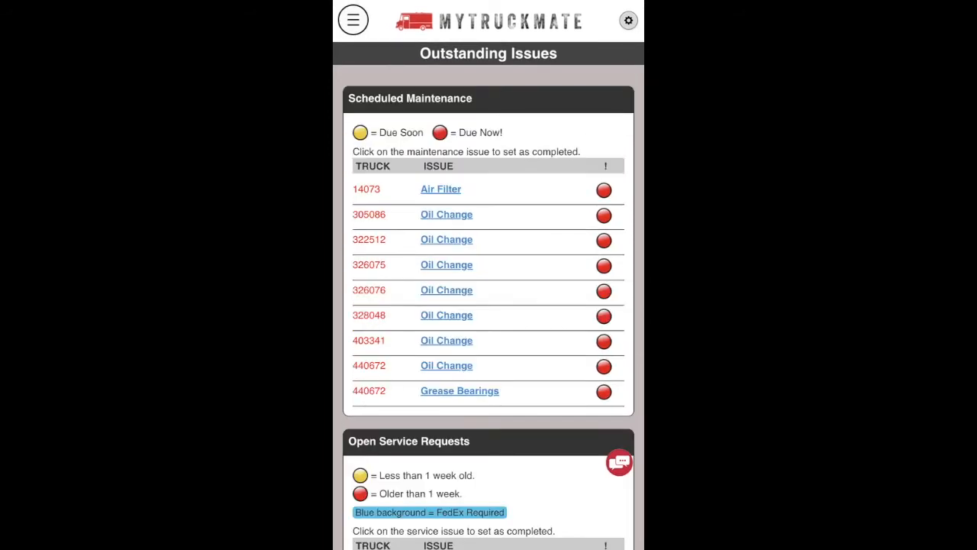
click(352, 18)
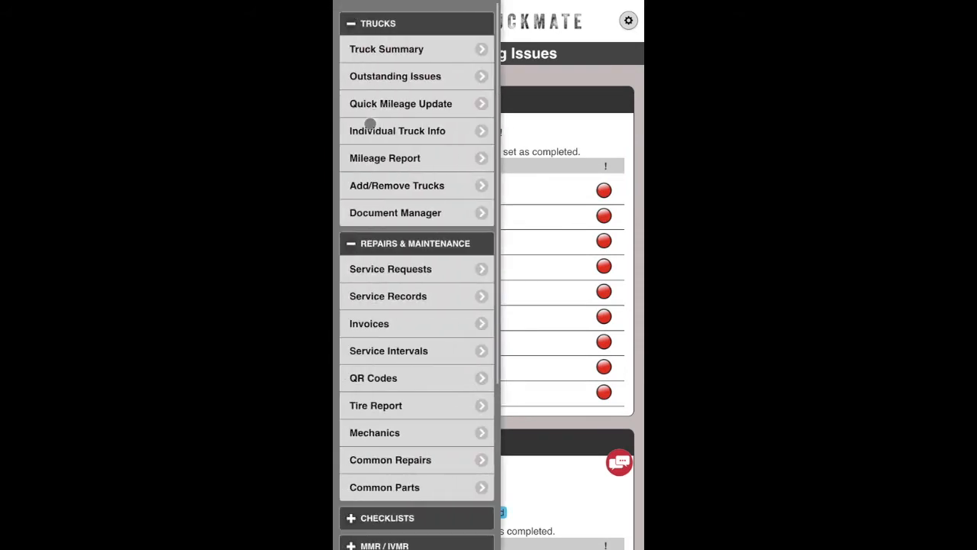
click(385, 104)
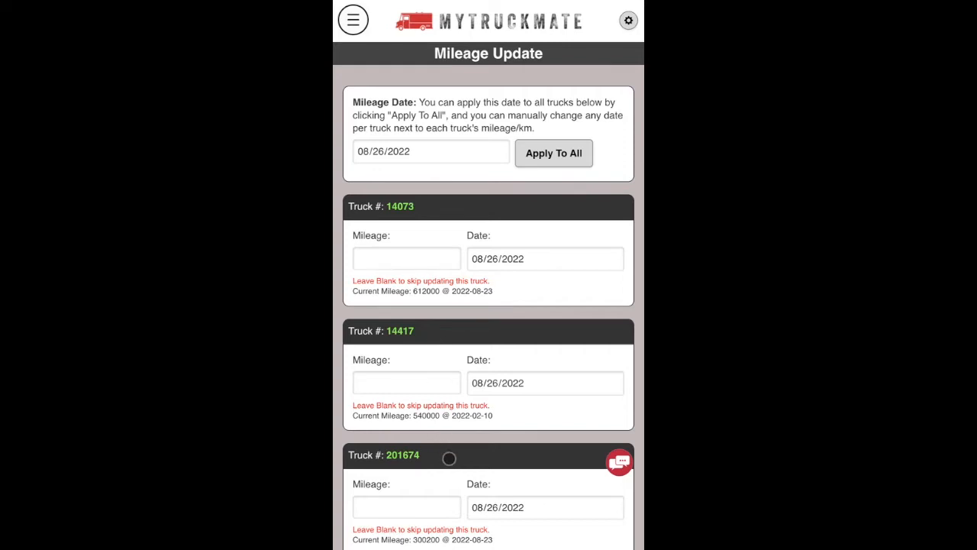
scroll(449, 458, down, 3)
scroll(448, 458, up, 3)
scroll(416, 323, down, 4)
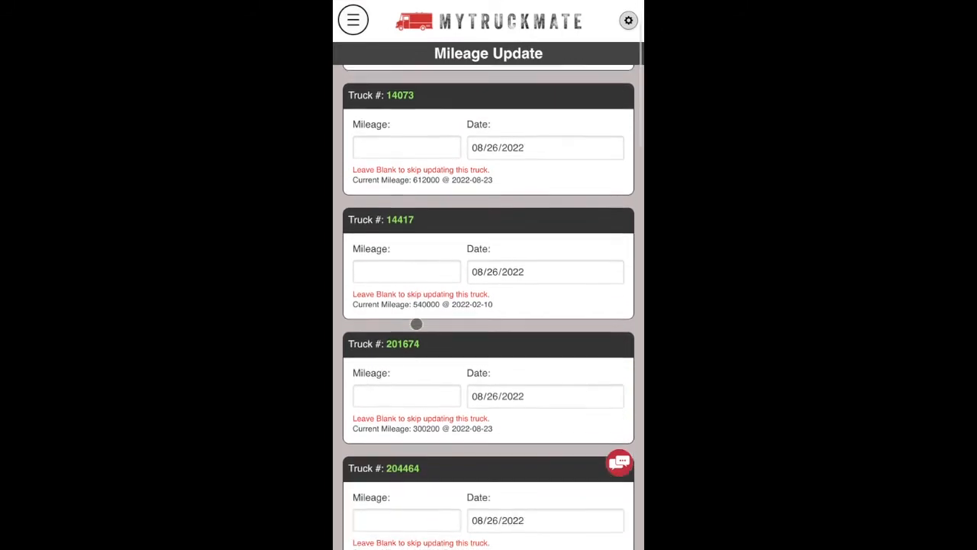
scroll(416, 323, down, 15)
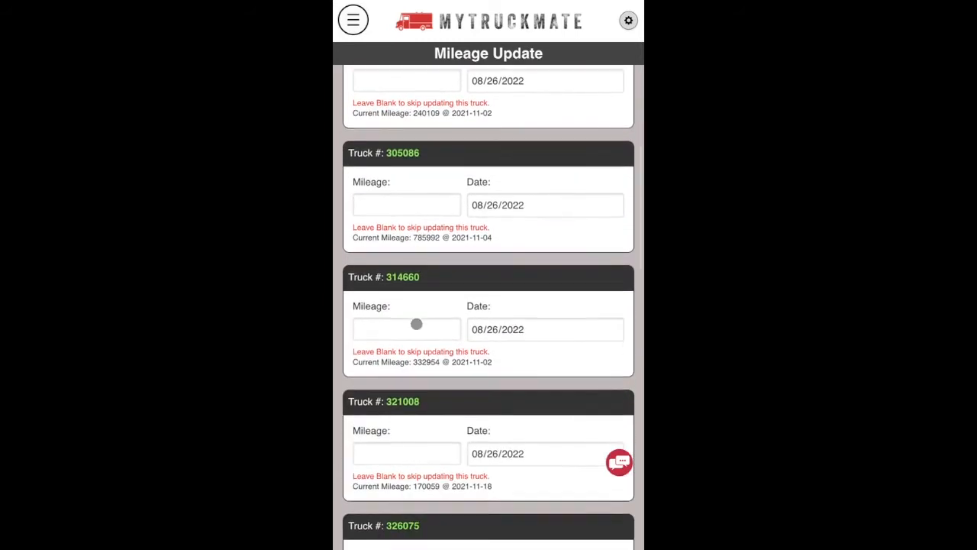
scroll(416, 324, down, 5)
scroll(416, 324, up, 20)
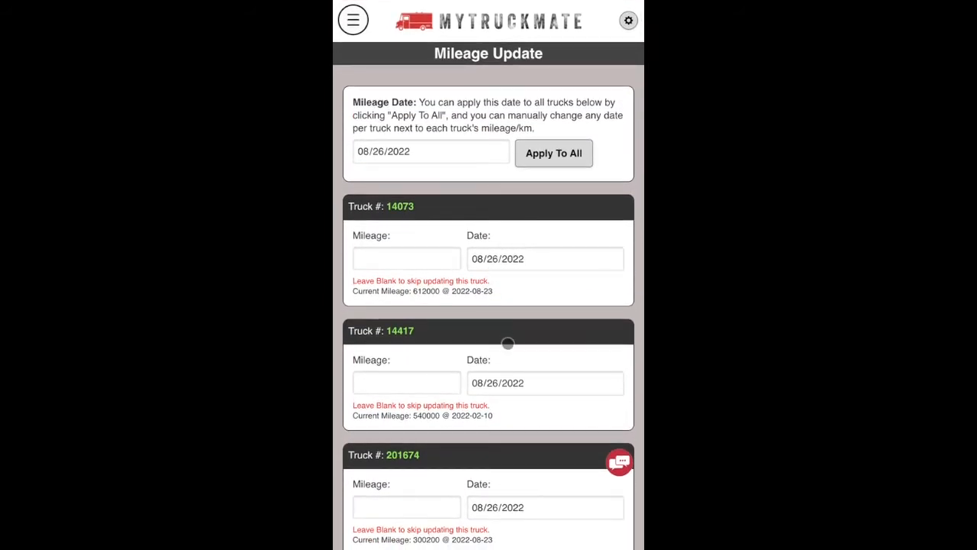
Set every truck's mileage date to 08/24/2022.
click(377, 151)
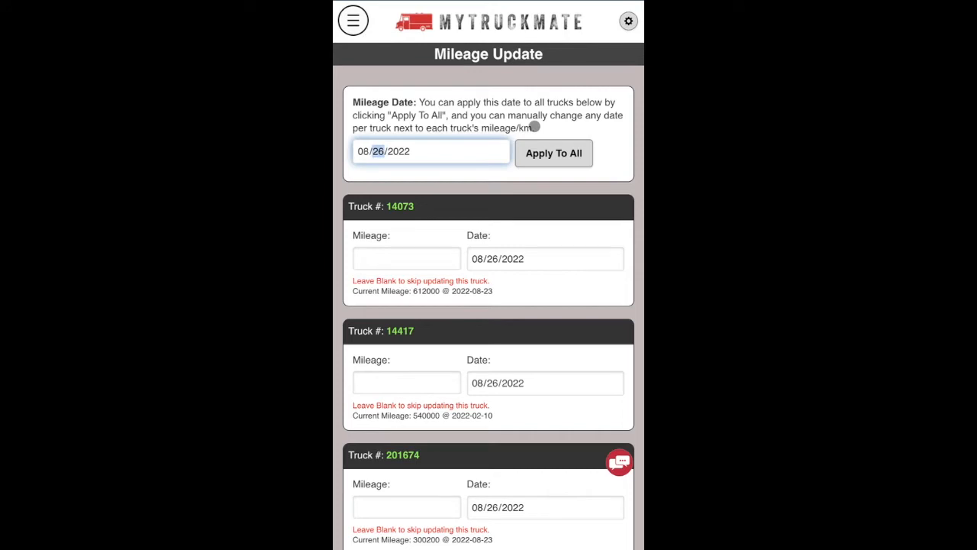
text(4)
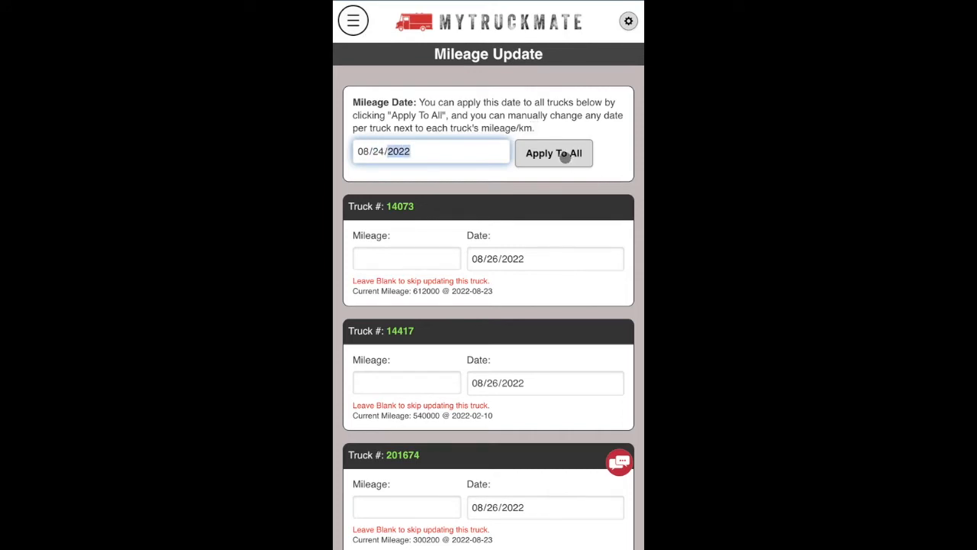
click(570, 157)
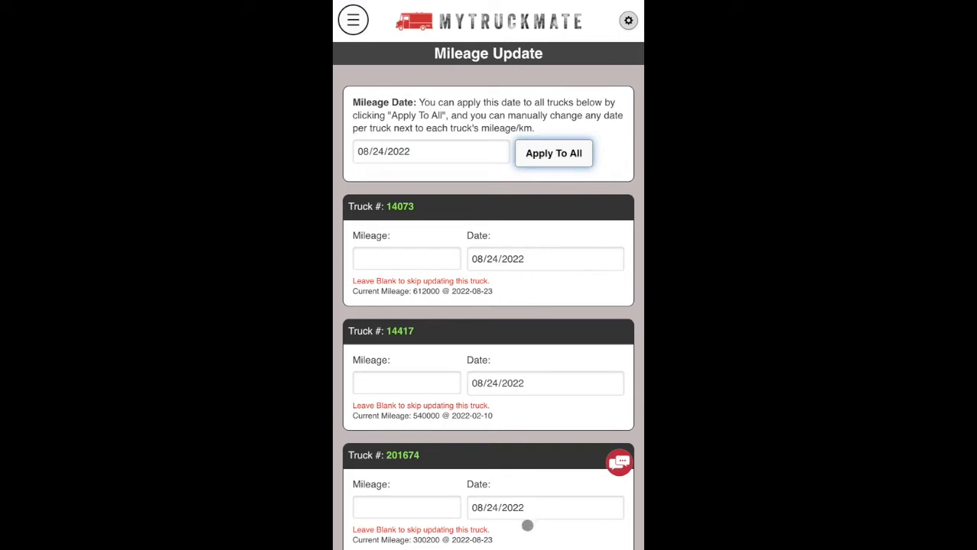
scroll(528, 524, down, 5)
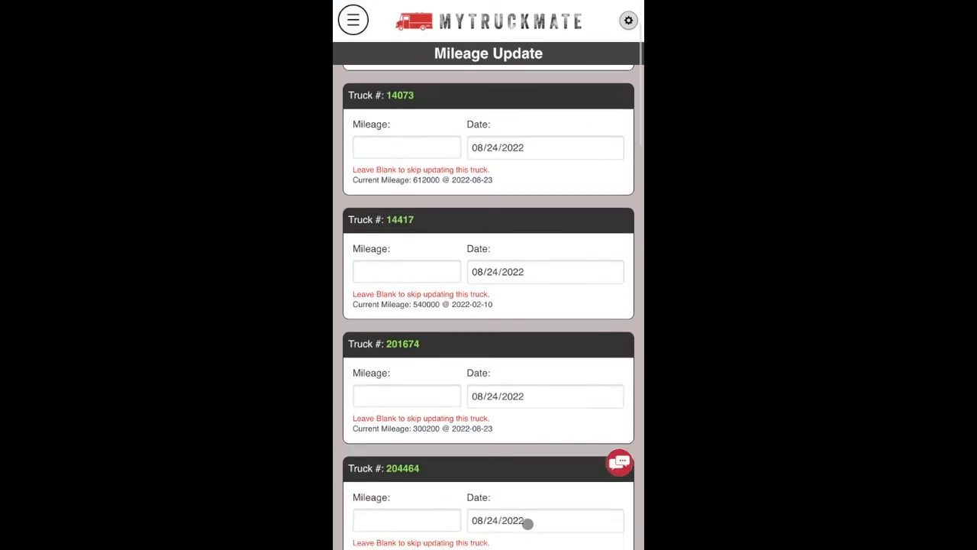
scroll(527, 524, up, 4)
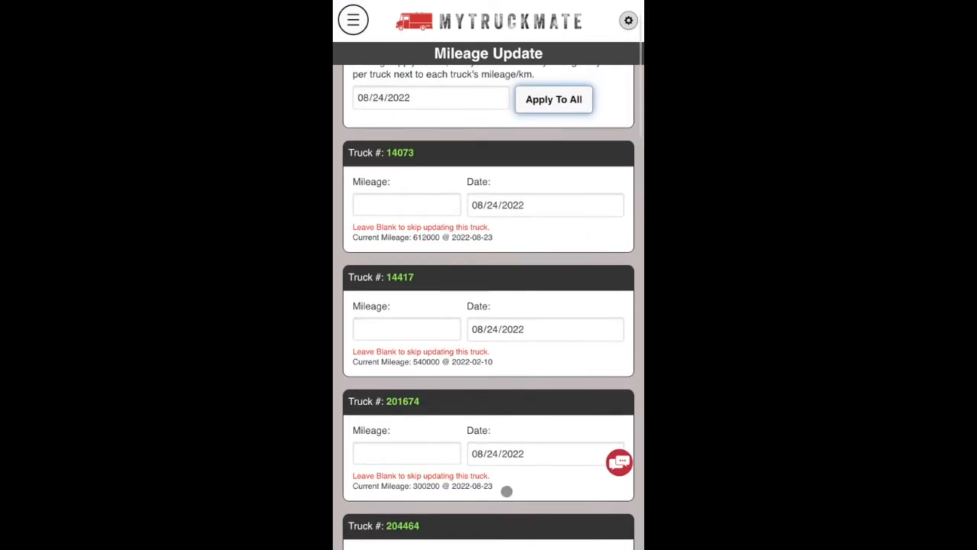
Change truck 14073's date to 08/25/2022 and enter its mileage of 500000.
click(493, 204)
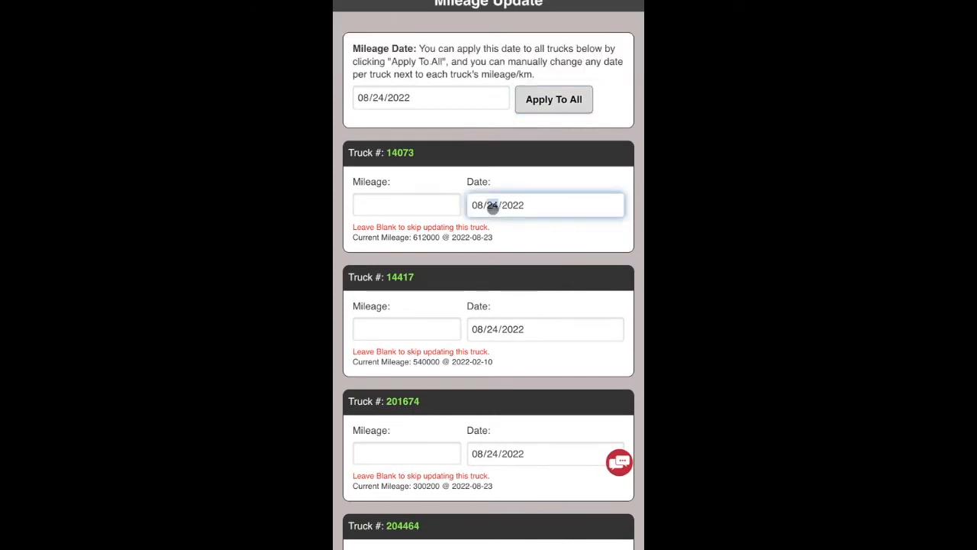
text(25)
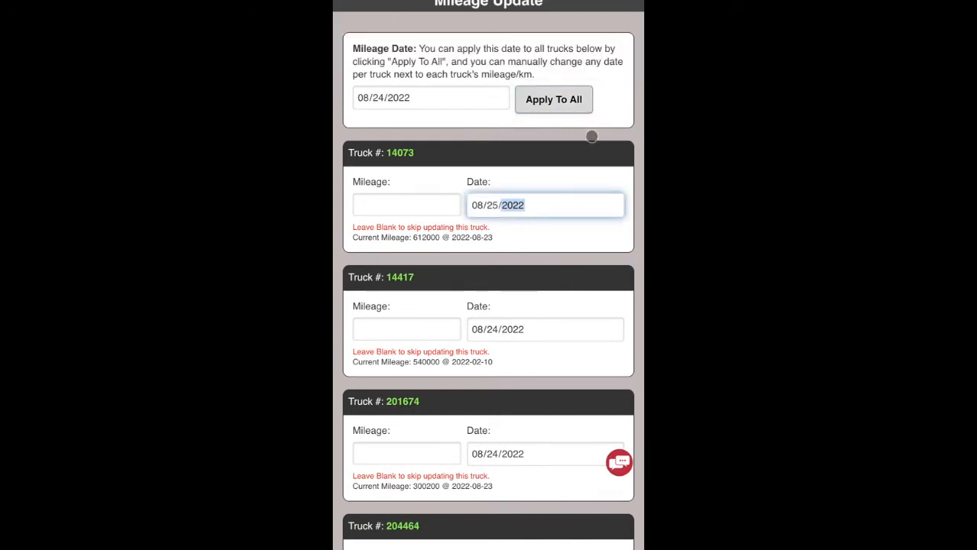
click(372, 204)
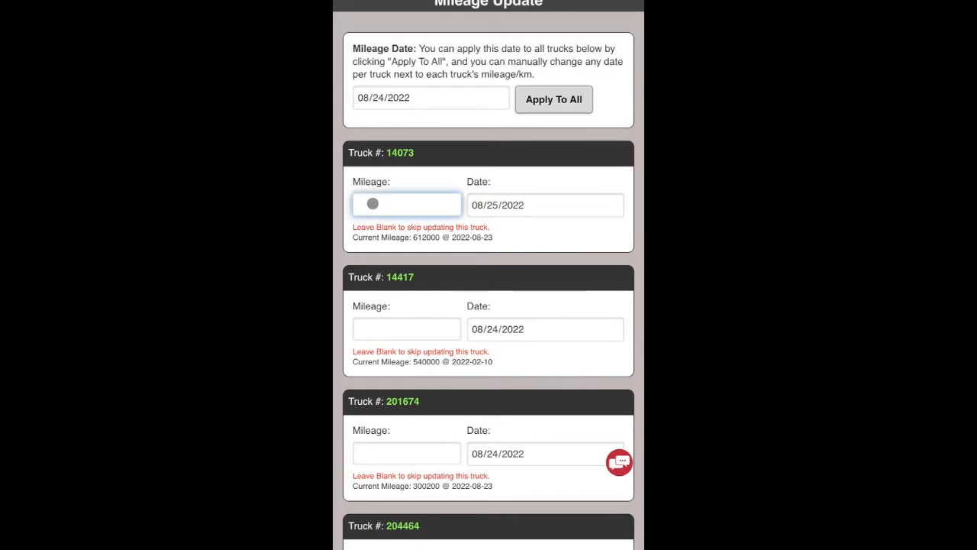
Enter 600000 as truck 14417's new mileage.
click(382, 325)
text(600000)
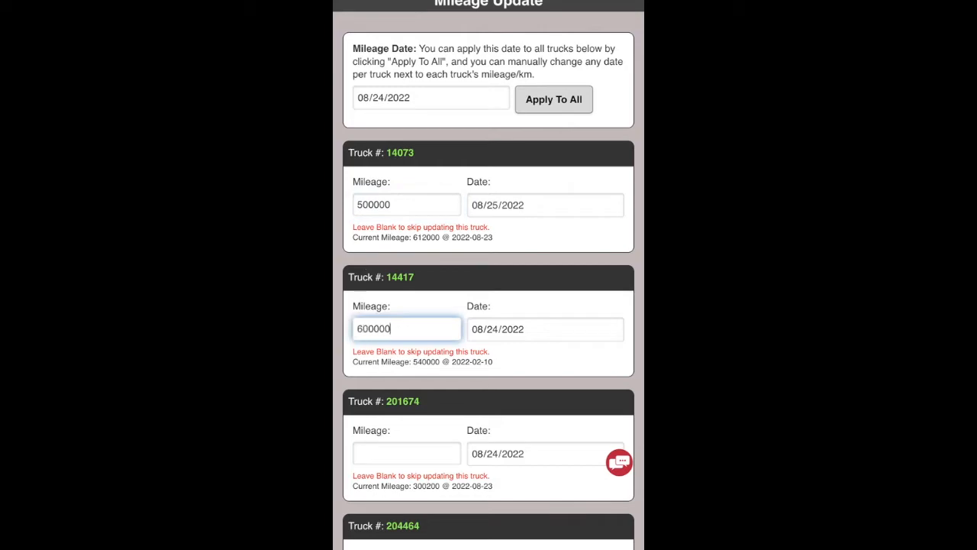
scroll(488, 274, down, 15)
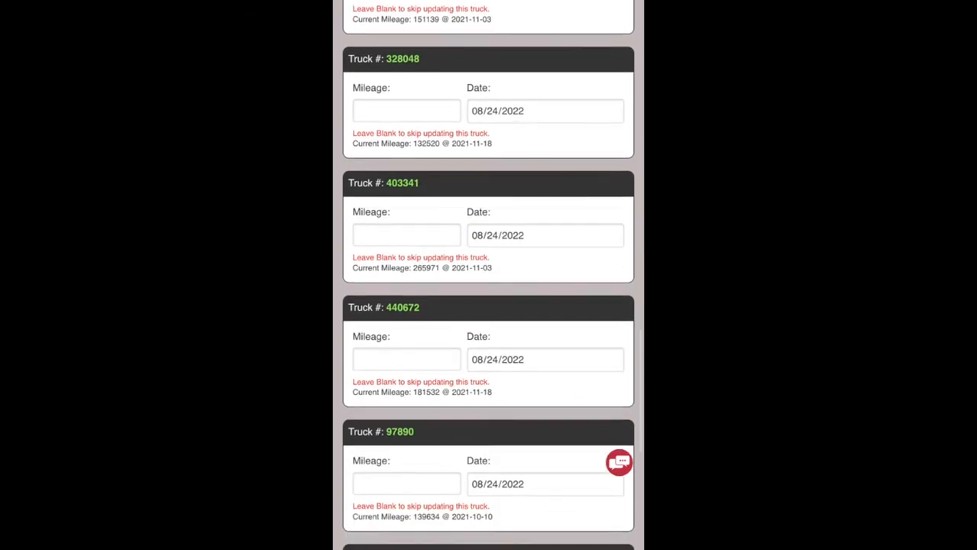
scroll(488, 275, down, 3)
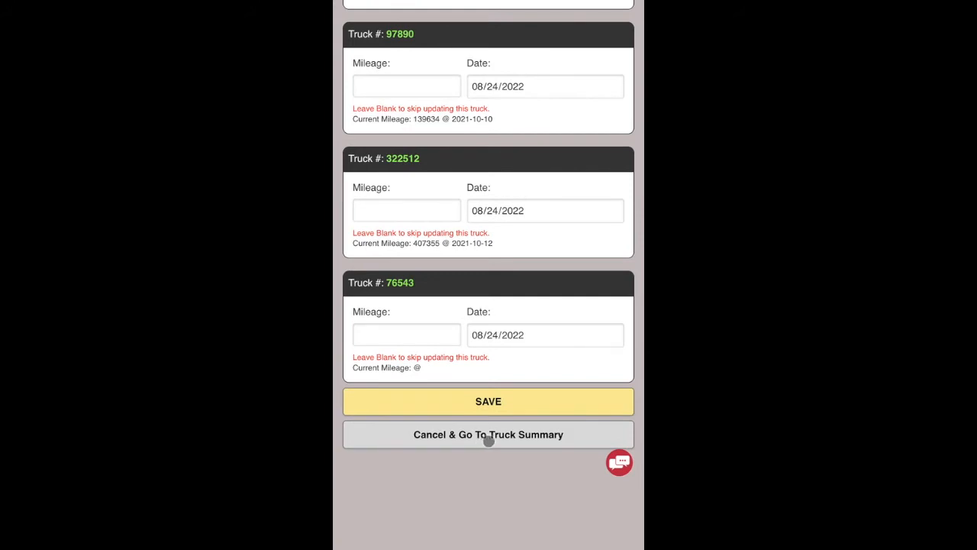
scroll(489, 275, up, 8)
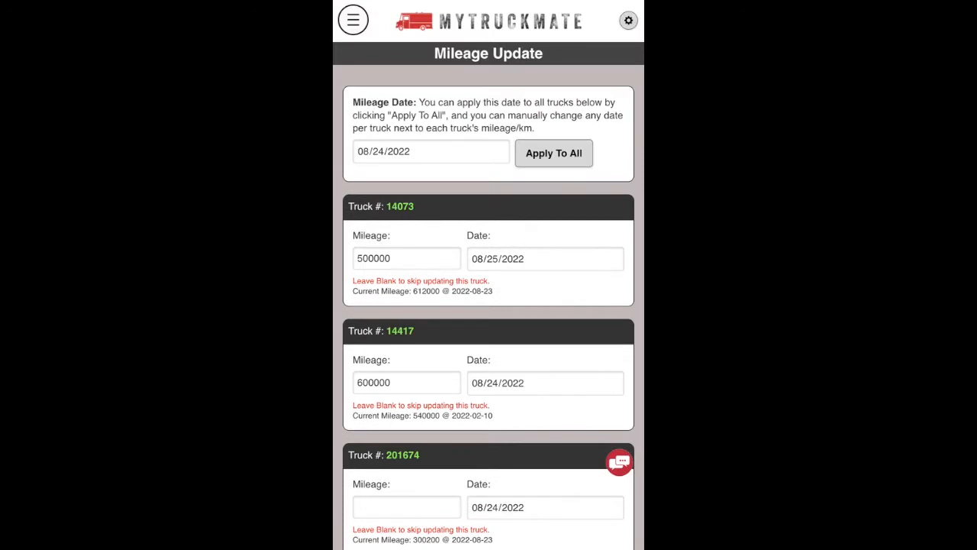
scroll(455, 194, up, 1)
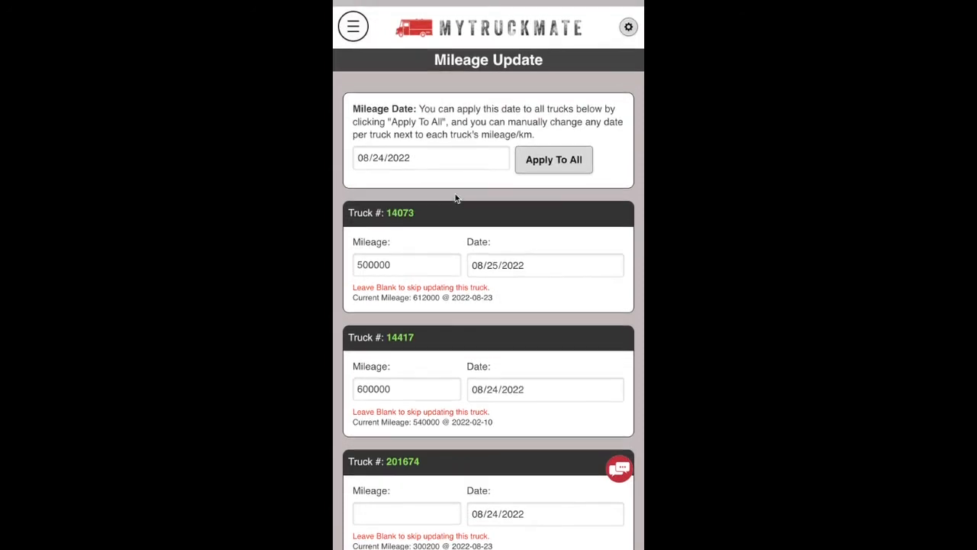
Go to Service Records from the menu and choose Create New Service Record.
click(347, 18)
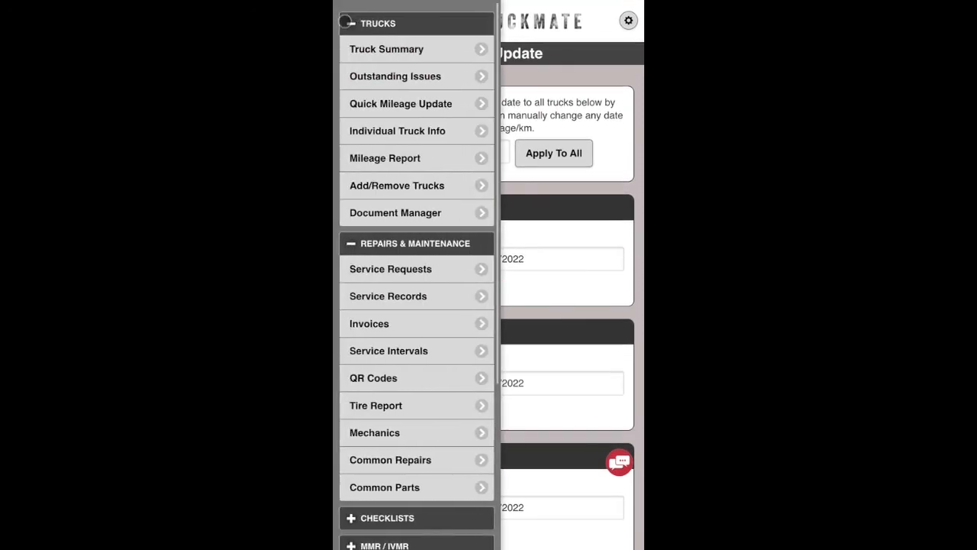
click(390, 296)
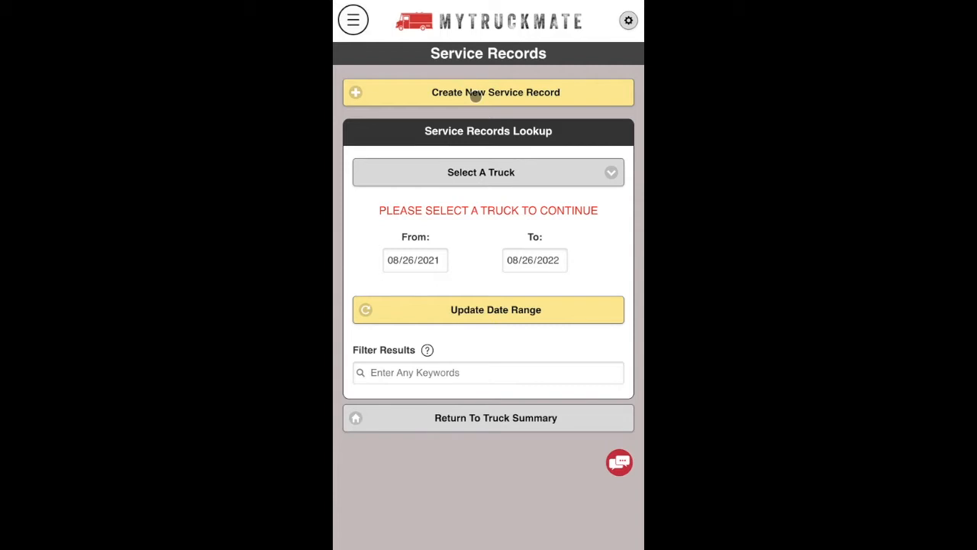
click(445, 93)
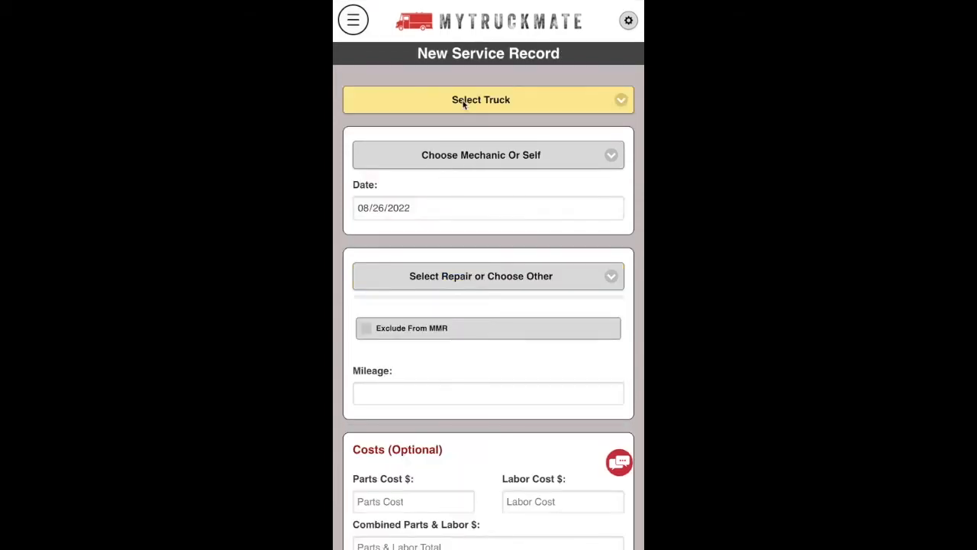
Set the service record's truck to 14073 and select the mechanic.
click(463, 99)
click(422, 120)
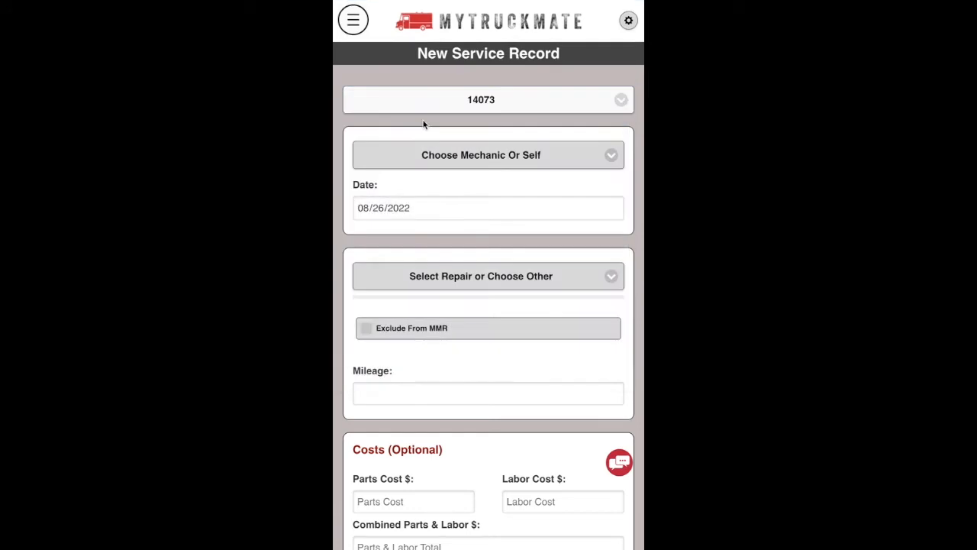
click(480, 160)
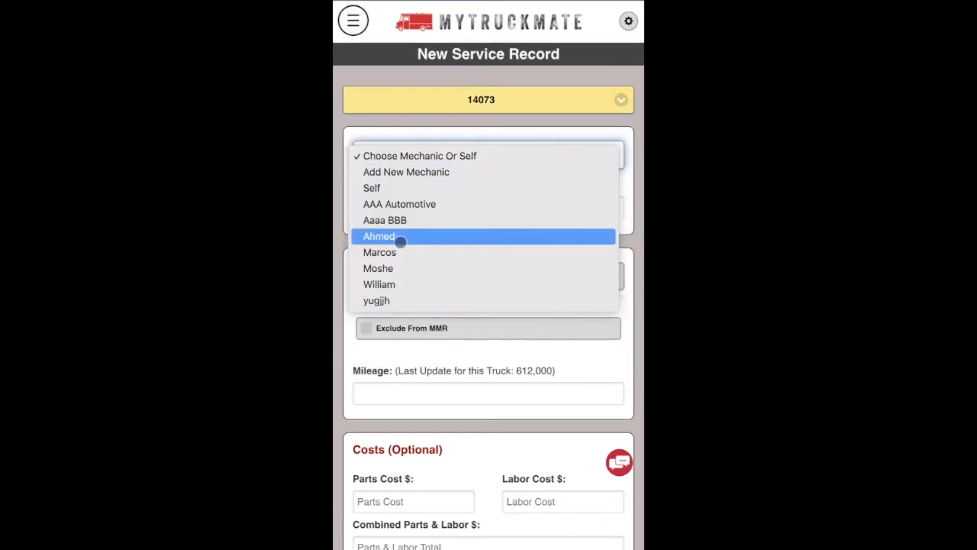
click(398, 237)
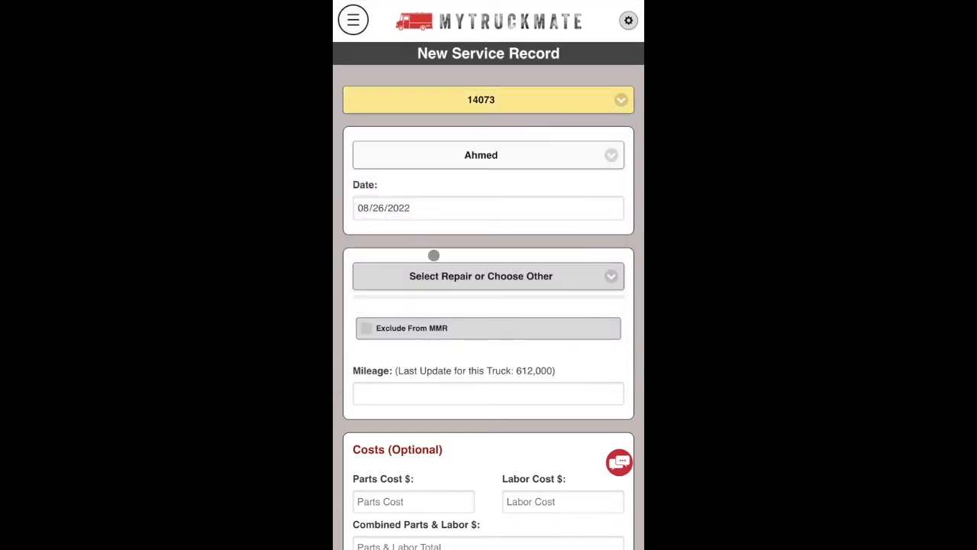
Pick Fuel Pump as the repair, then change it to Other/Add New (Enter Below).
scroll(489, 246, down, 1)
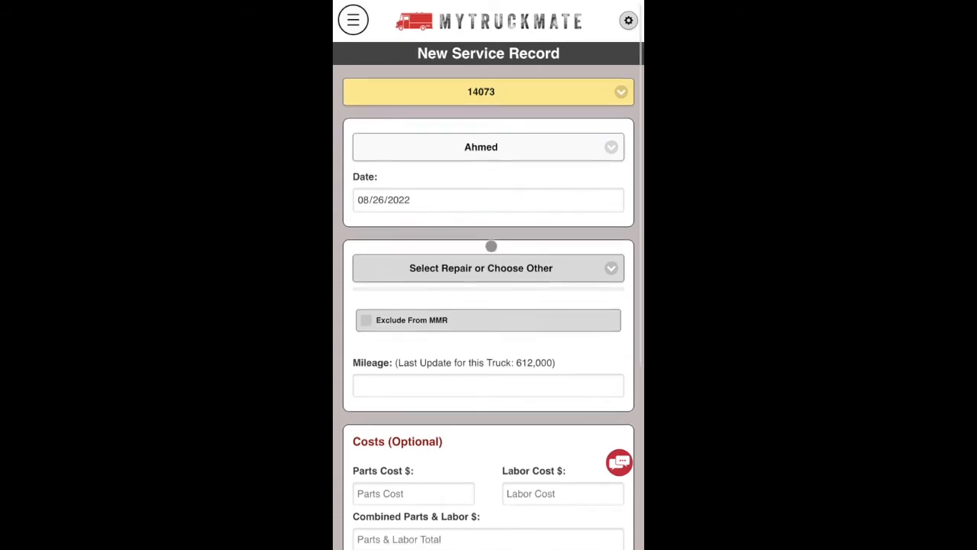
click(481, 188)
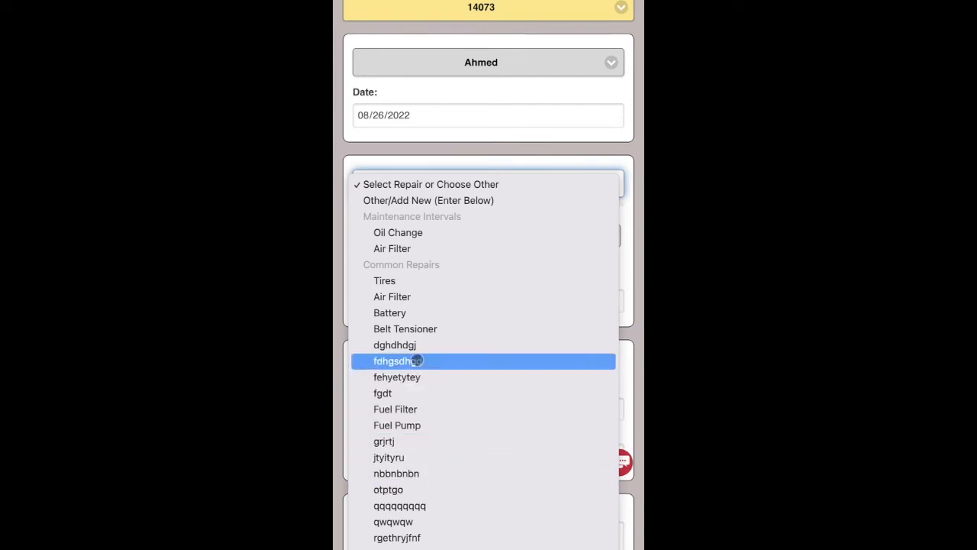
click(409, 426)
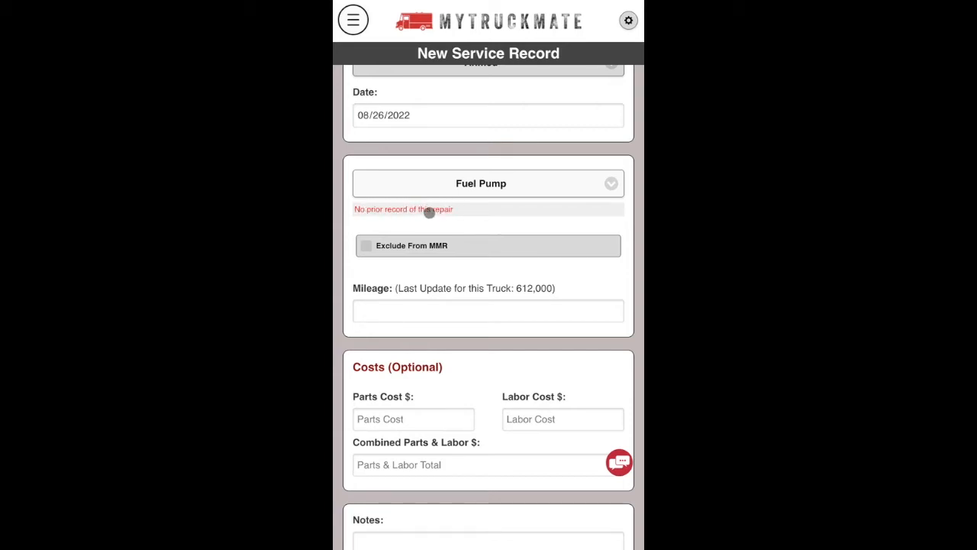
click(478, 184)
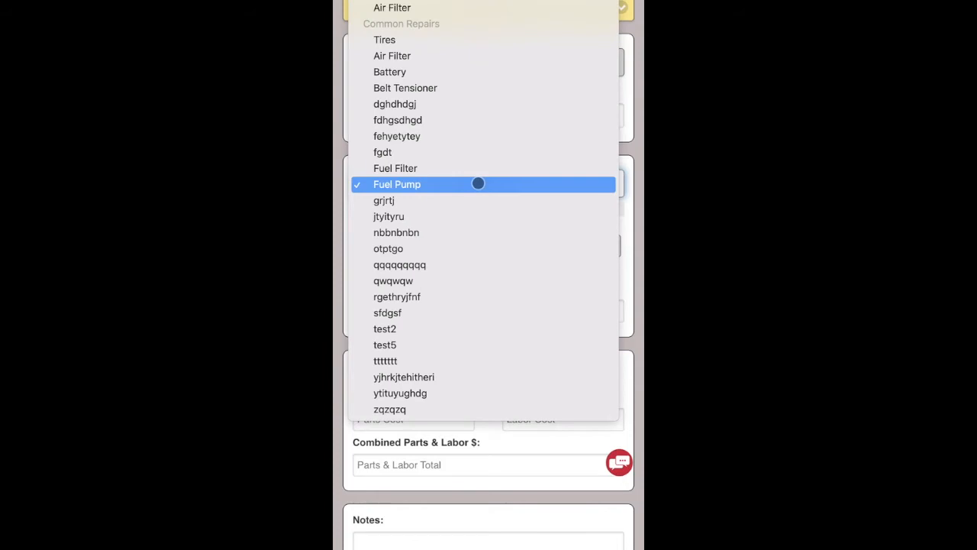
scroll(440, 238, up, 2)
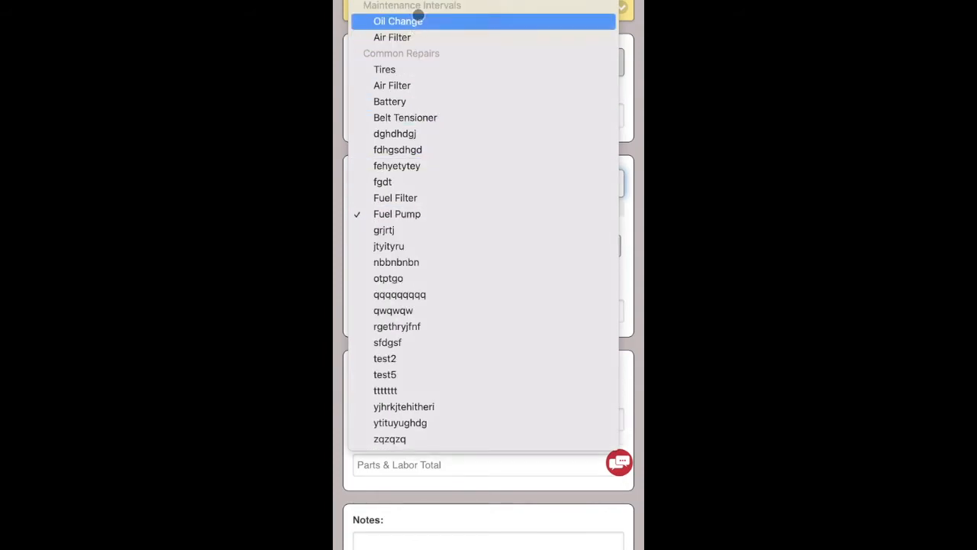
click(428, 1)
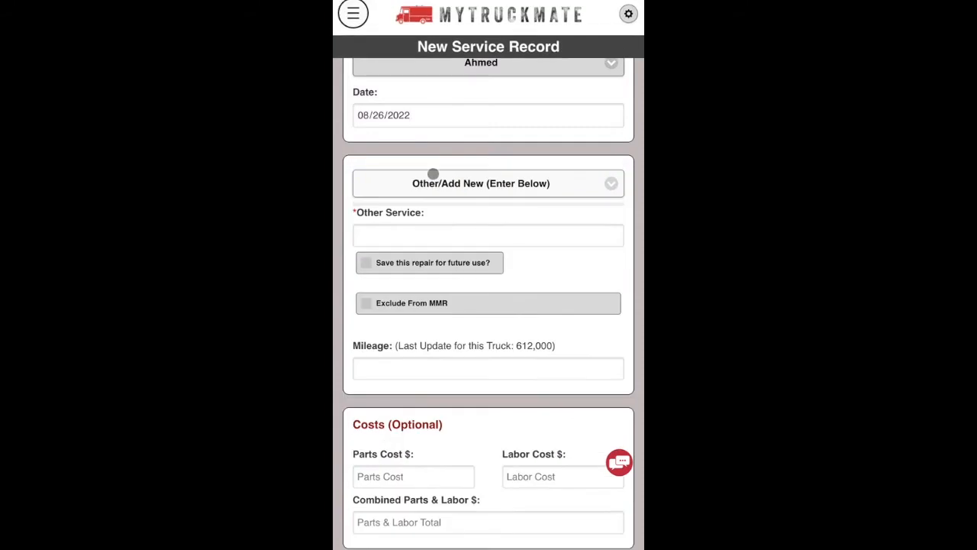
Describe the repair as 'Replace front windshield' and save it for future use.
click(413, 234)
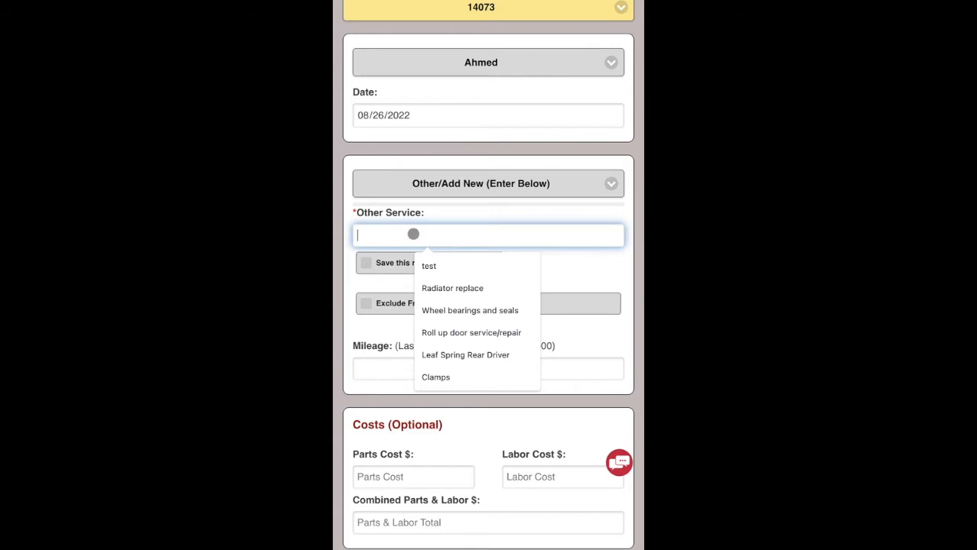
text(jkjkkj)
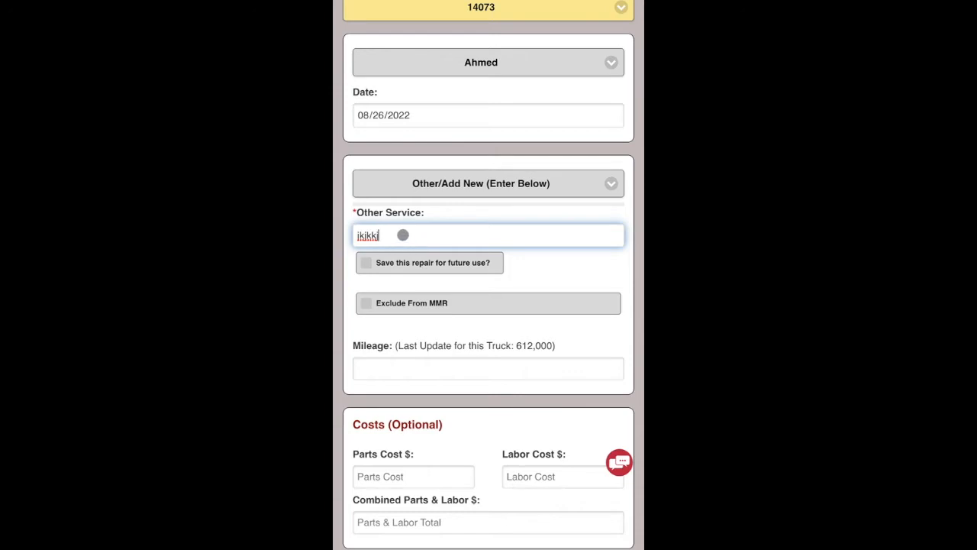
key(BackSpace)
key(BackSpace)
key(BackSpace)
key(BackSpace)
text(Rep)
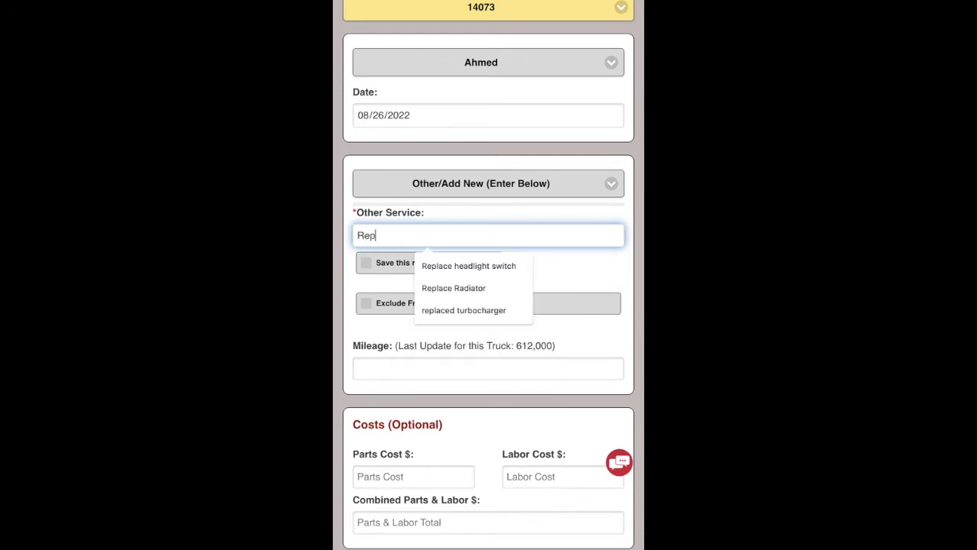
text(lace front winshield)
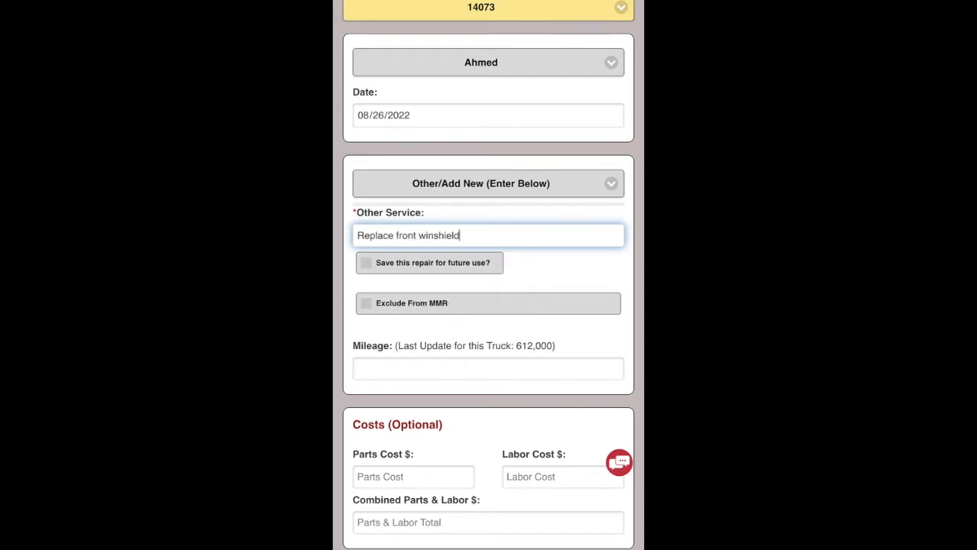
click(433, 236)
text(d)
click(400, 265)
Toggle the MMR exclusion and start entering 613000 as the service mileage.
click(462, 183)
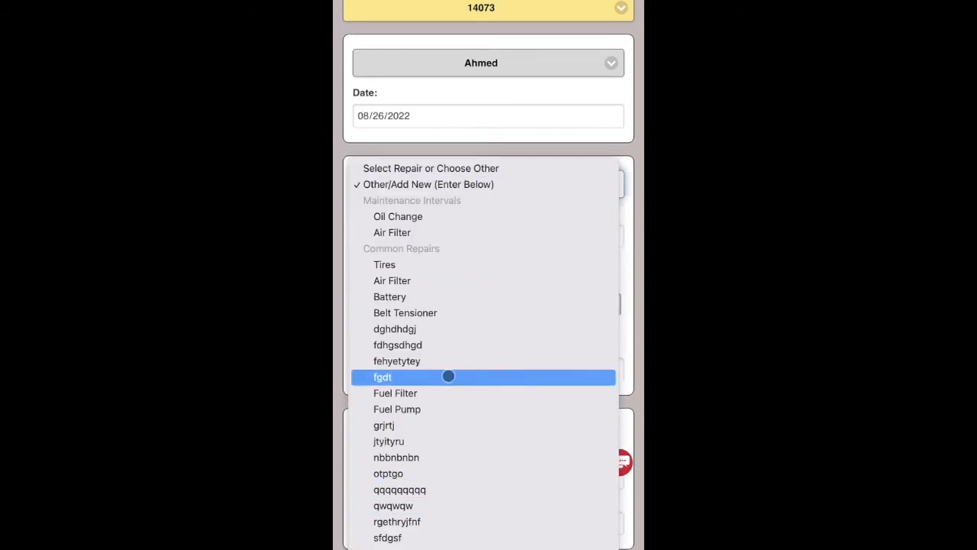
click(504, 152)
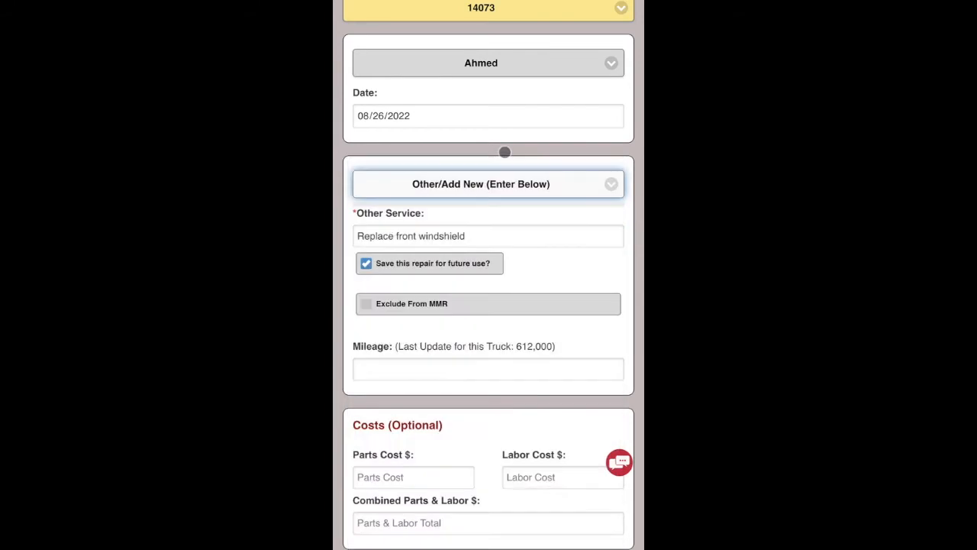
click(367, 303)
click(401, 372)
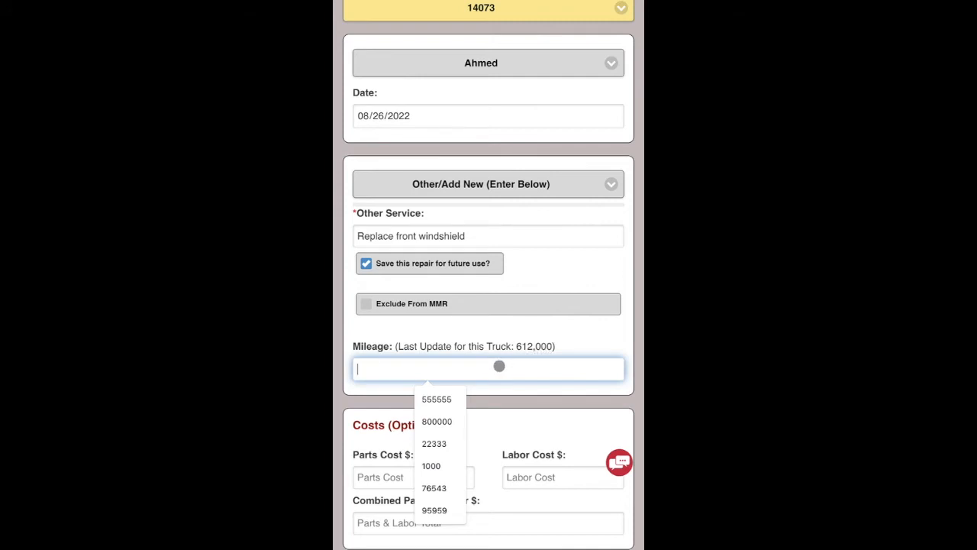
text(613000)
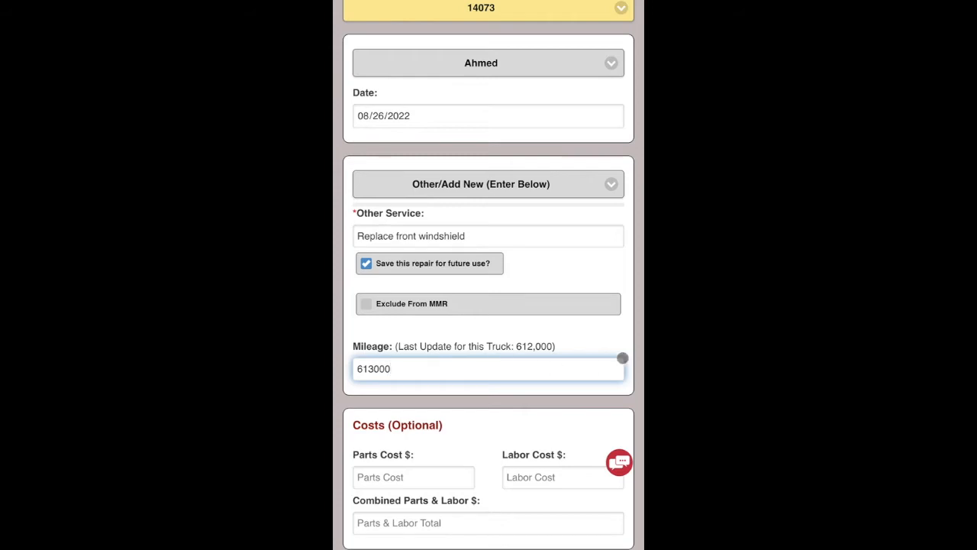
Enter a parts cost of 50 and a labor cost of 100.
click(588, 273)
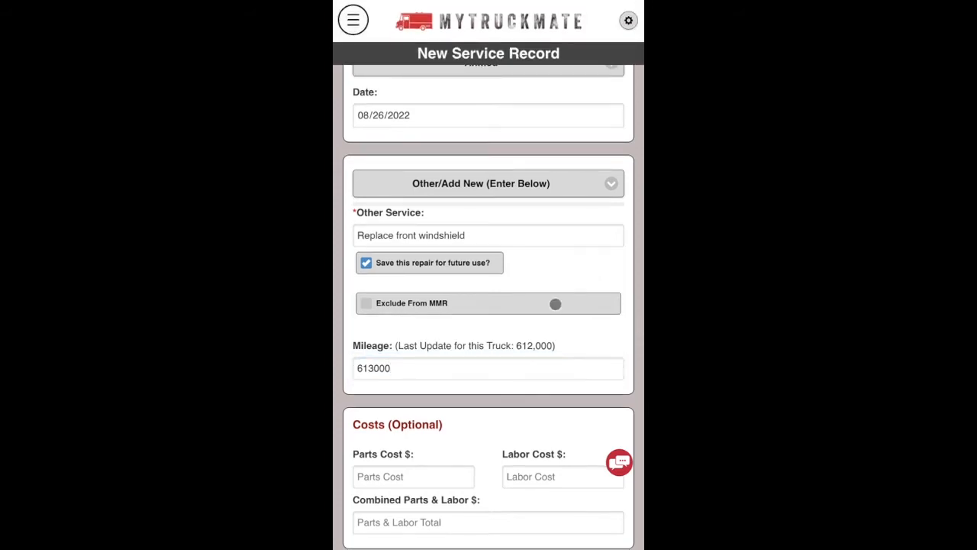
scroll(554, 303, down, 3)
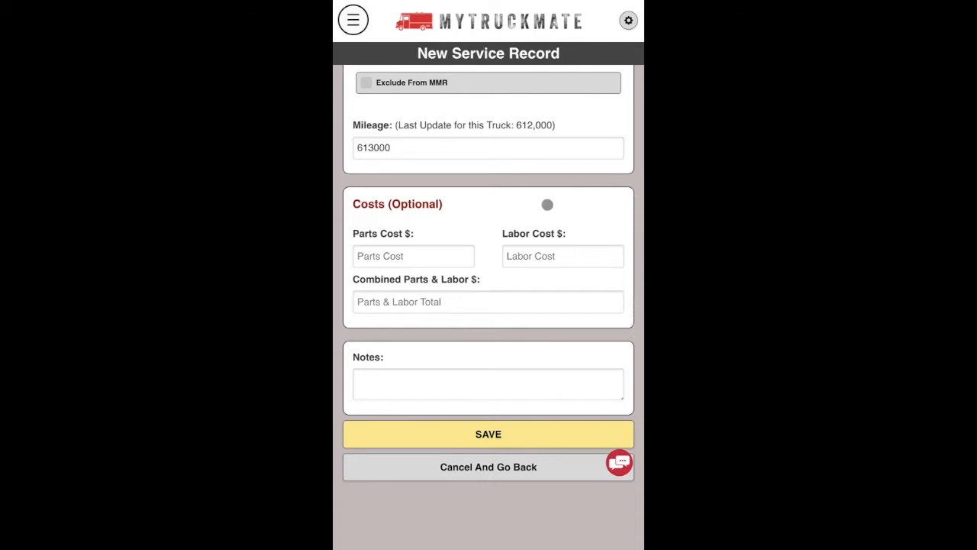
click(402, 256)
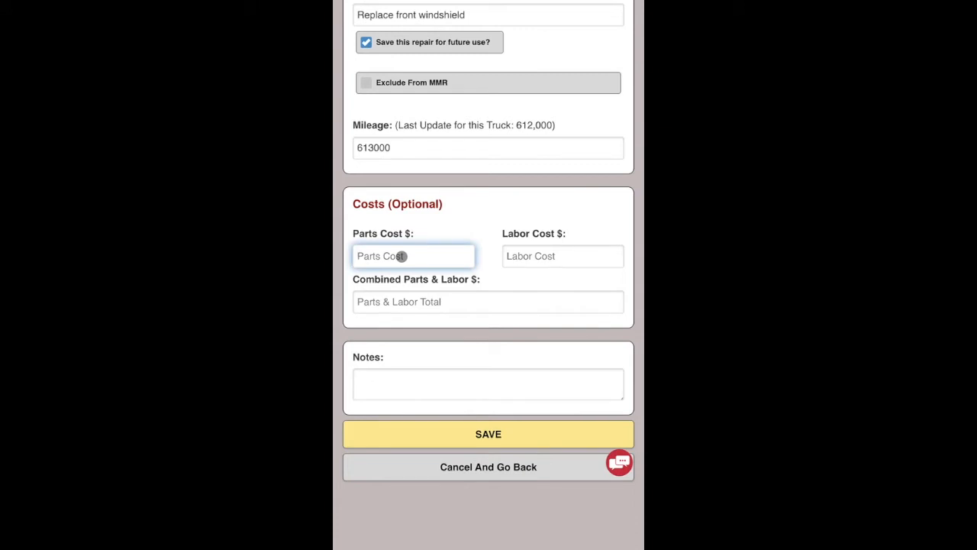
text(50)
click(527, 256)
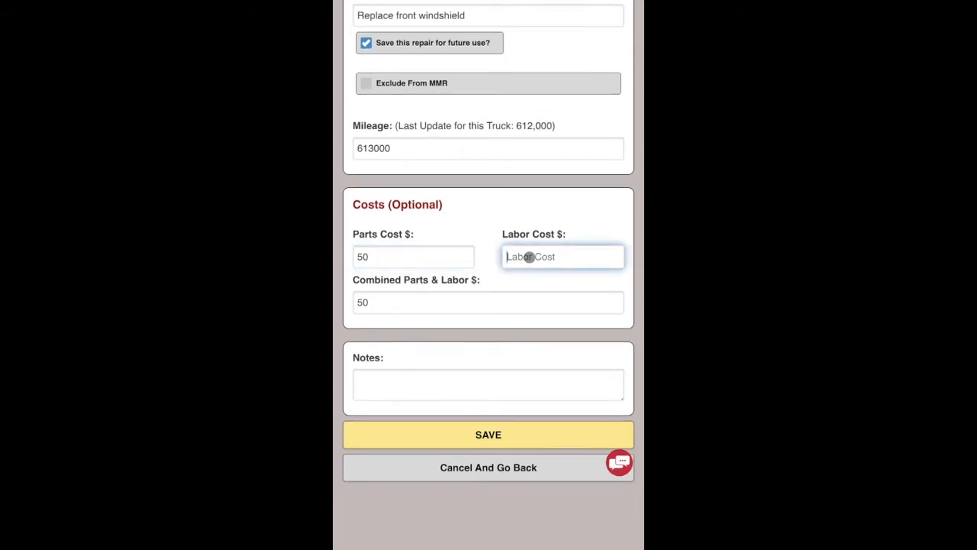
text(100)
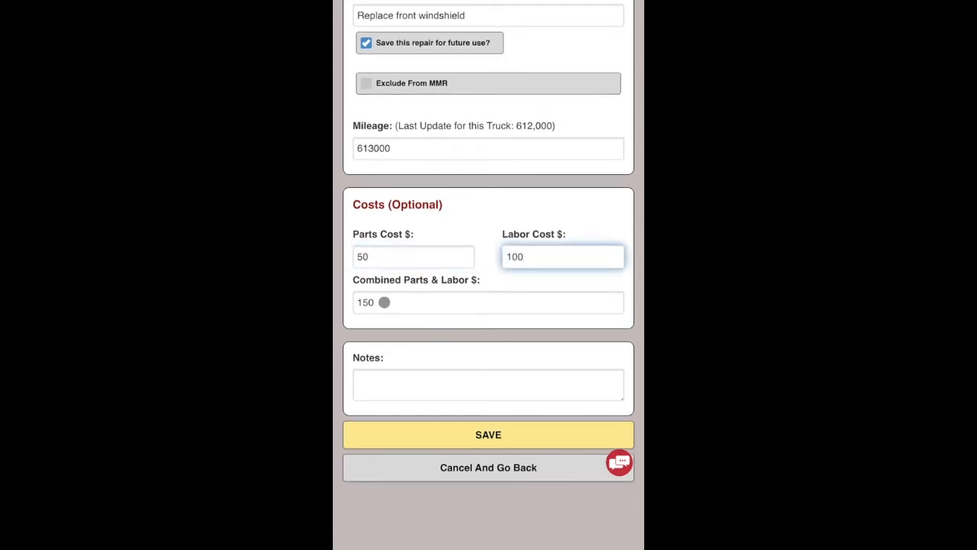
Set the combined parts and labor cost to $200 and save the service record.
click(384, 302)
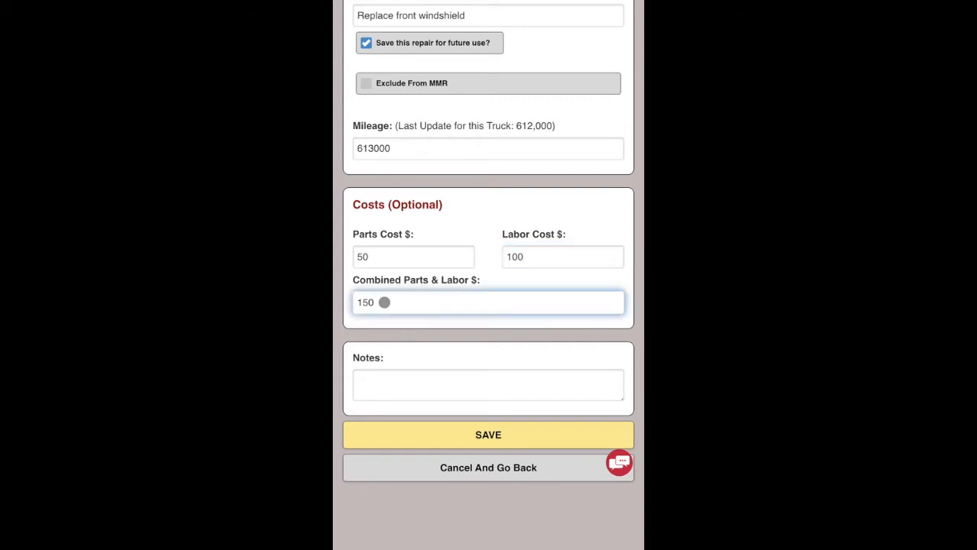
text(200)
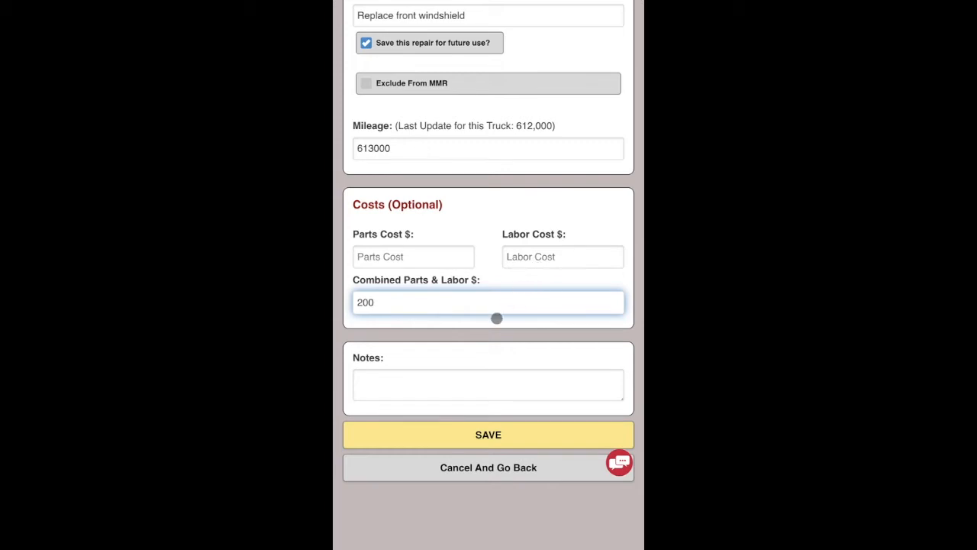
click(436, 388)
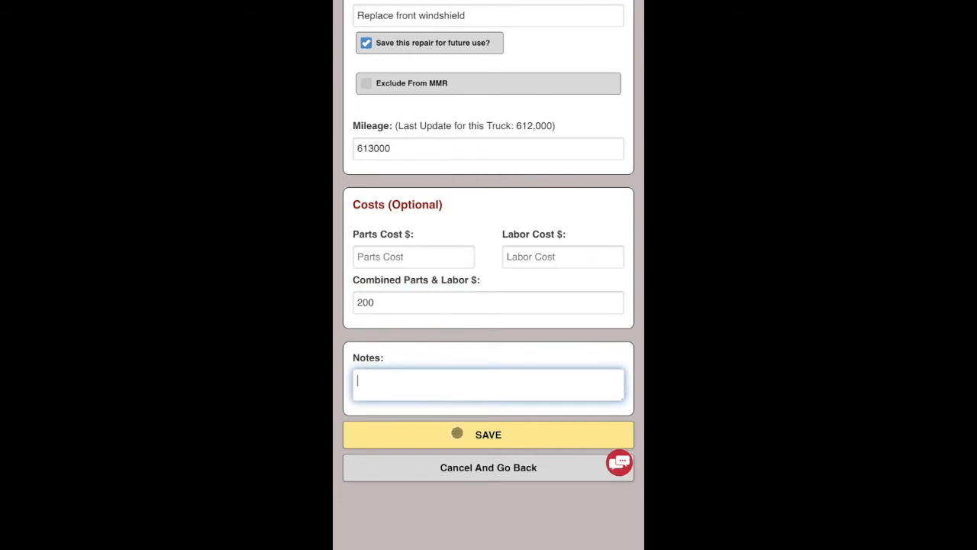
scroll(462, 435, up, 5)
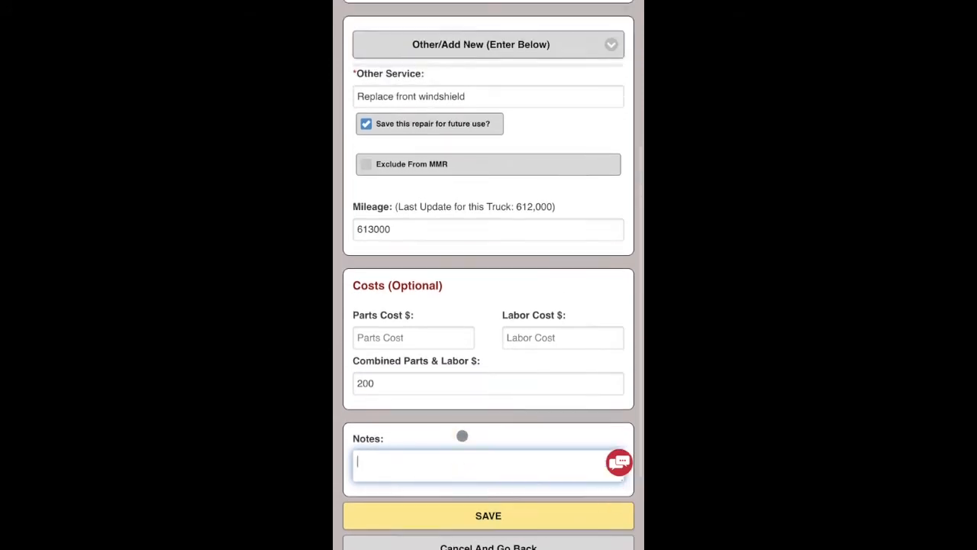
scroll(461, 436, down, 3)
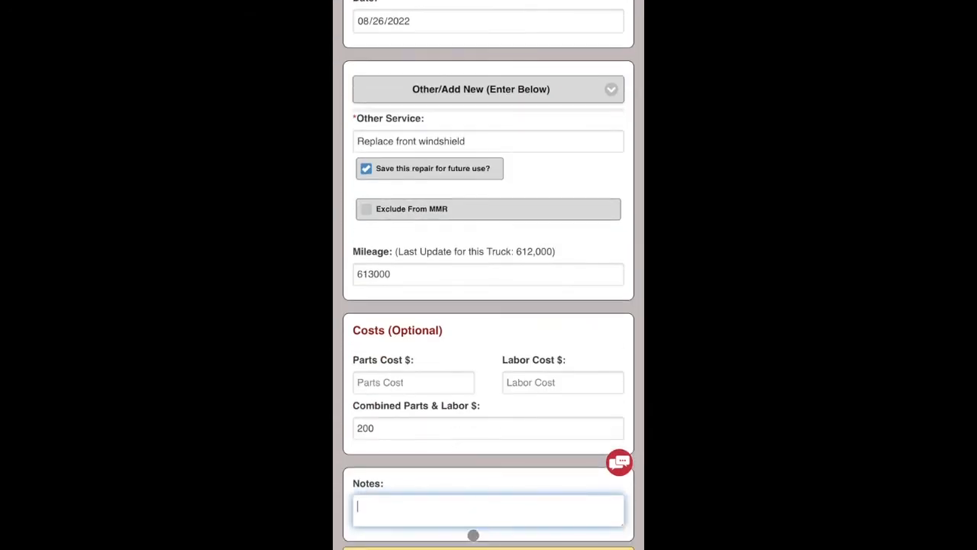
scroll(471, 532, down, 3)
click(487, 467)
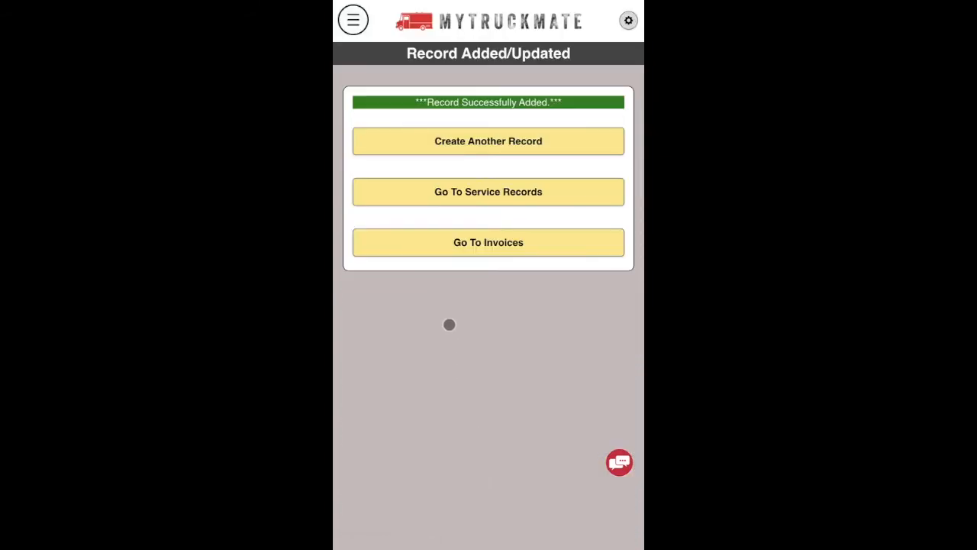
Open the Service Records for truck 14073 and scroll to the new $200 windshield record.
click(473, 191)
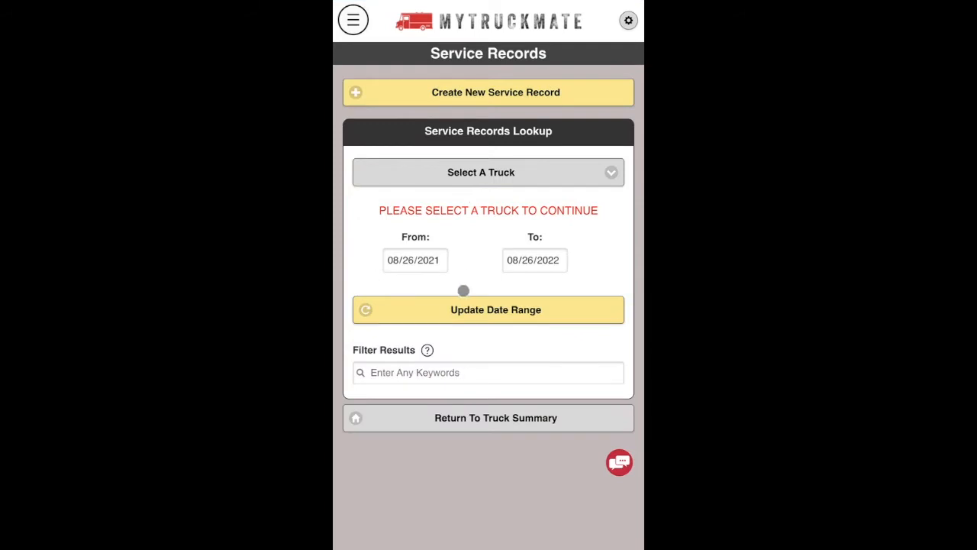
click(481, 172)
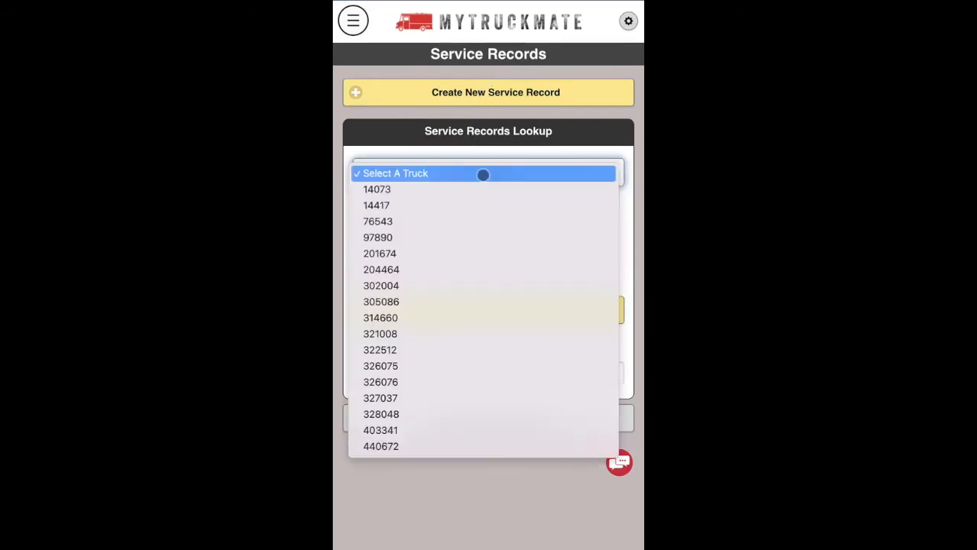
click(421, 188)
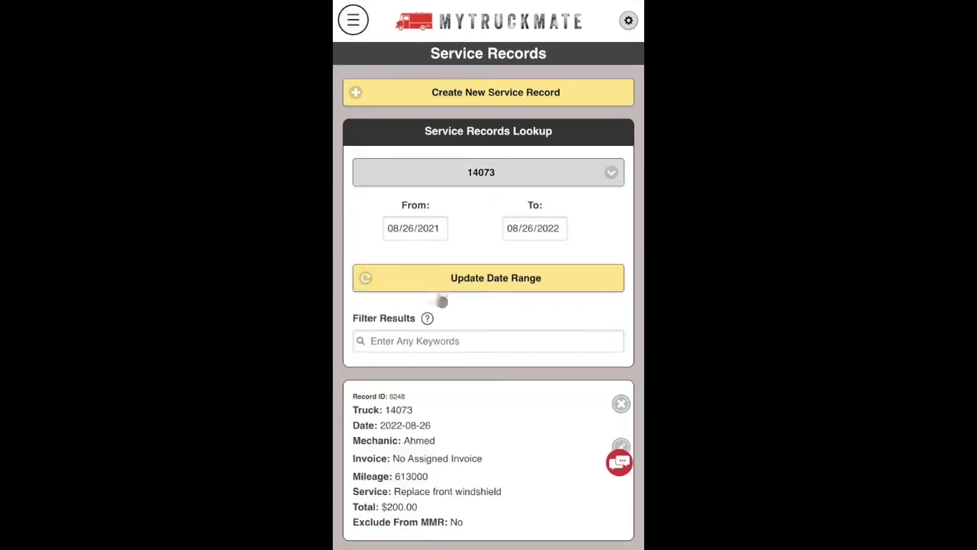
scroll(453, 358, down, 1)
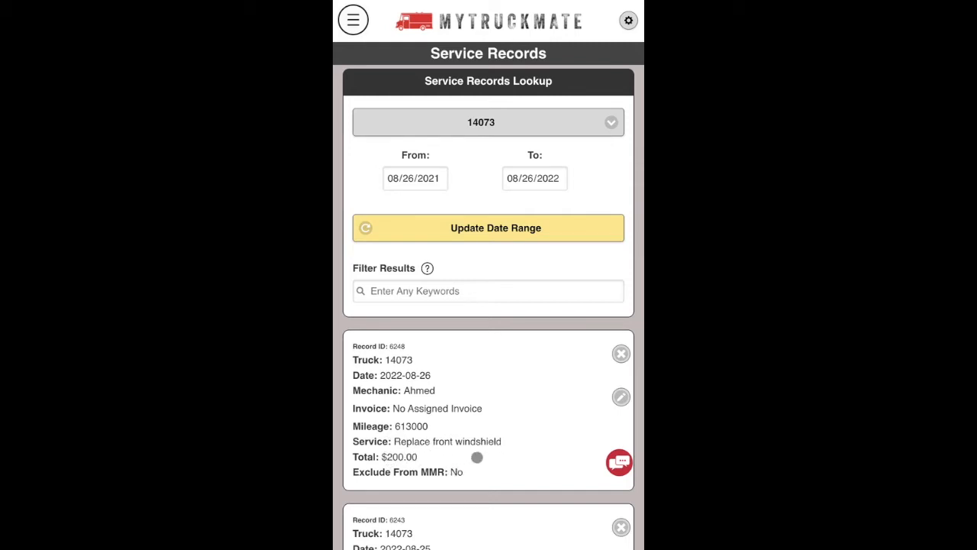
scroll(477, 457, down, 10)
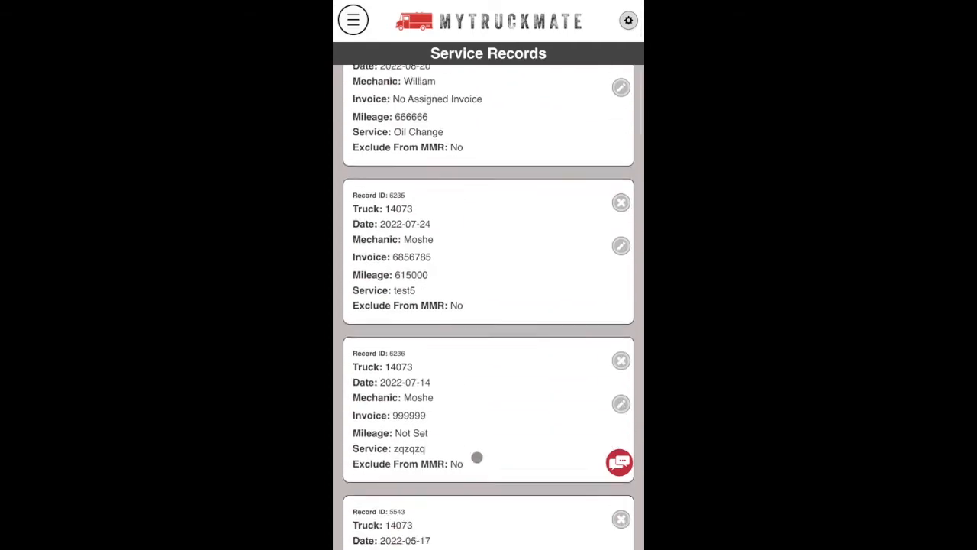
scroll(476, 456, up, 15)
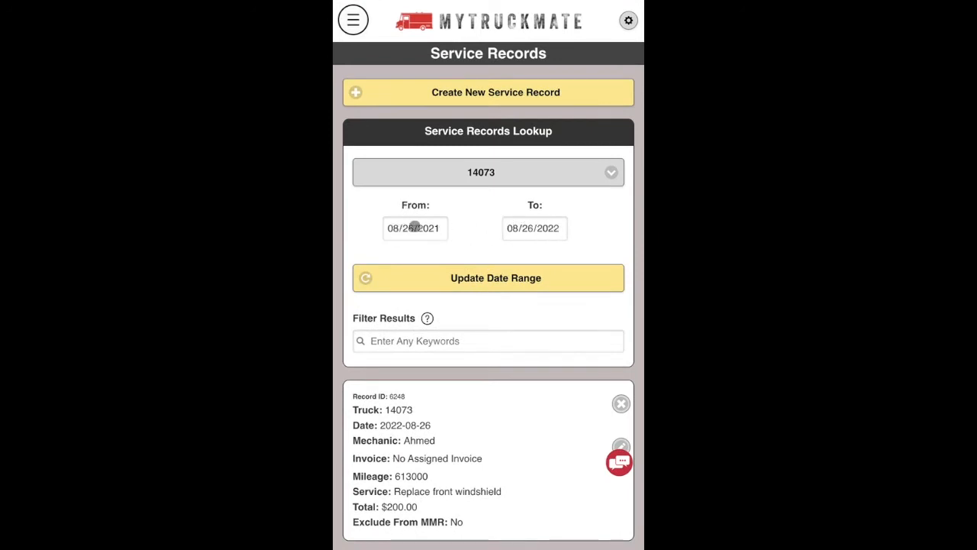
click(450, 342)
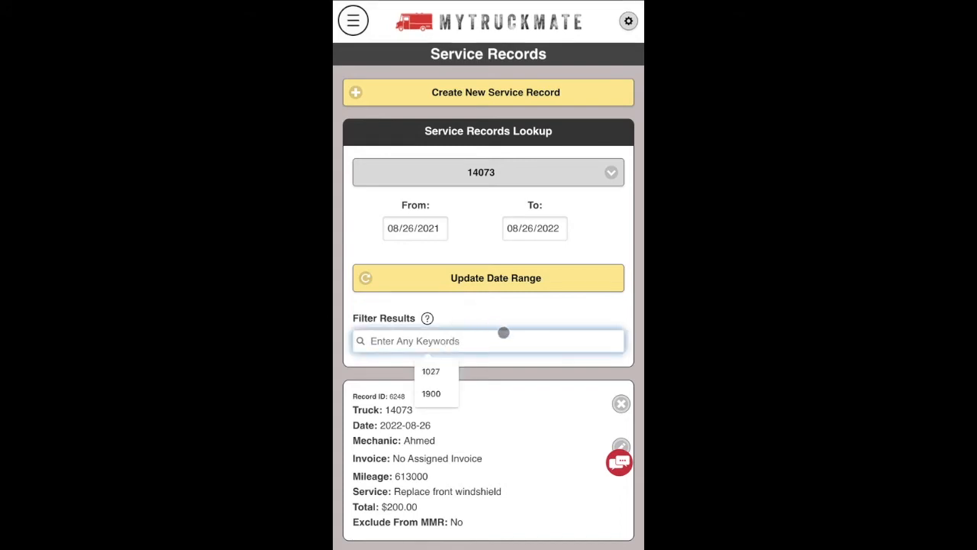
text(windshield)
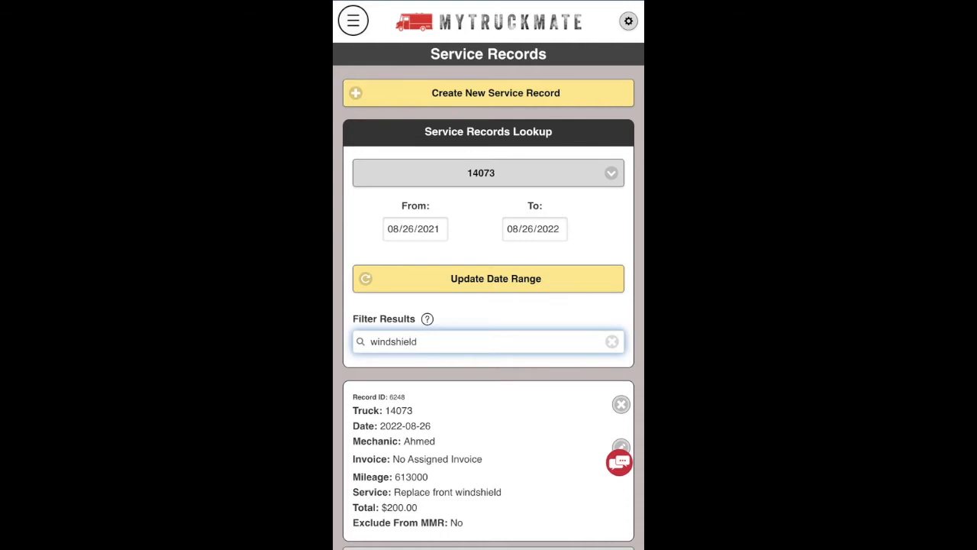
scroll(502, 410, down, 3)
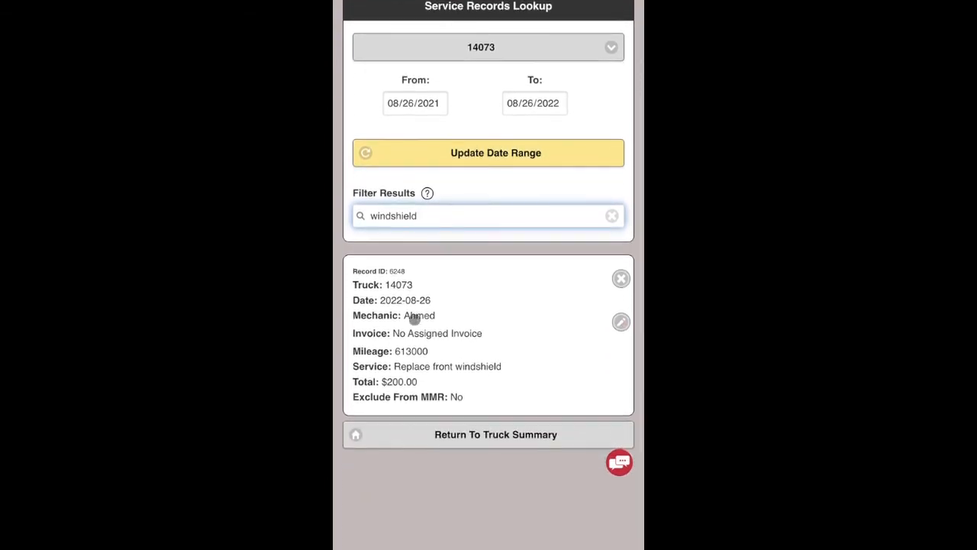
scroll(448, 338, up, 2)
key(BackSpace)
key(BackSpace)
key(BackSpace)
key(BackSpace)
key(BackSpace)
key(BackSpace)
key(BackSpace)
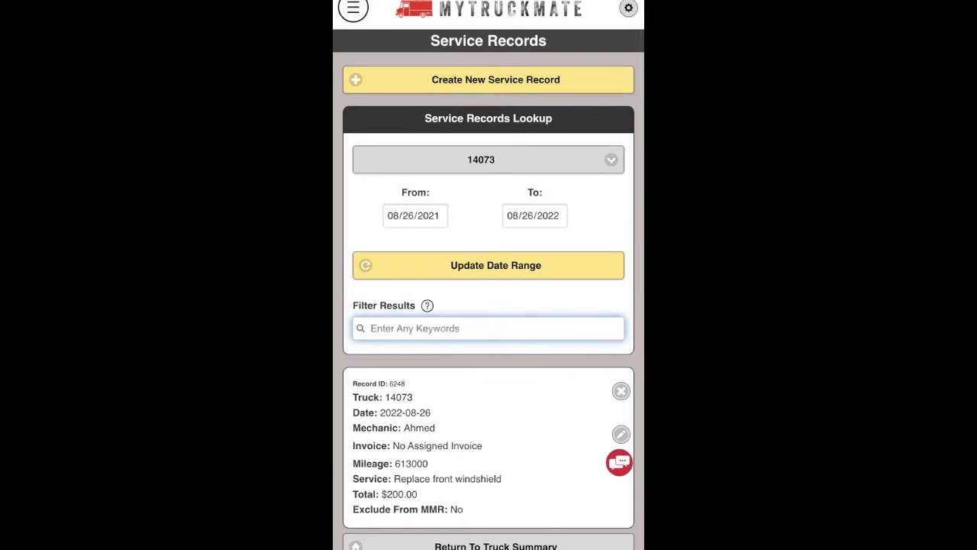
text(oil)
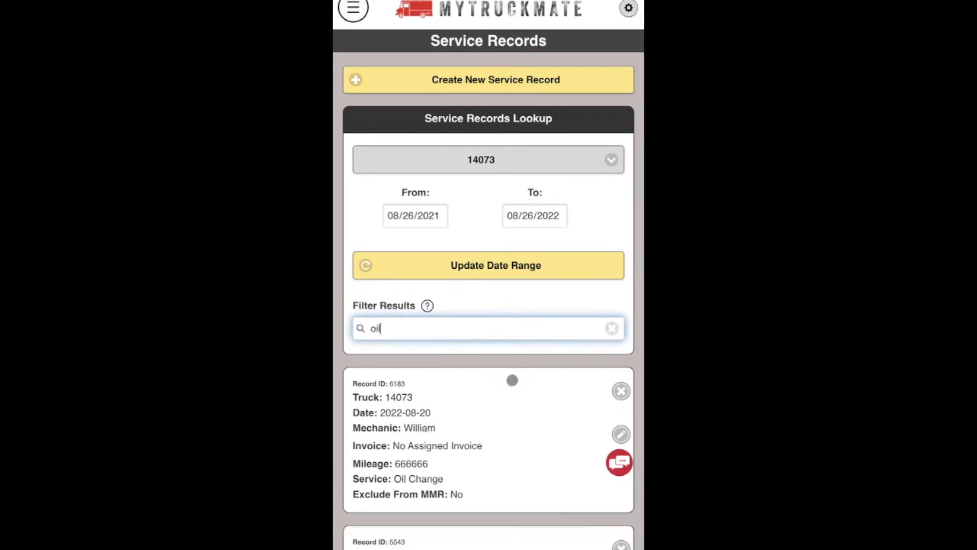
scroll(511, 377, down, 2)
scroll(423, 432, down, 10)
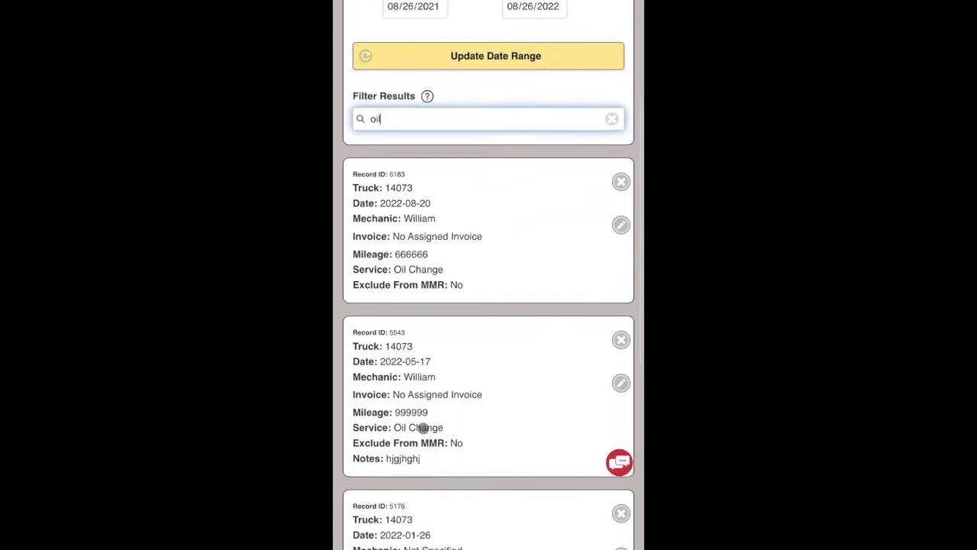
scroll(423, 428, up, 10)
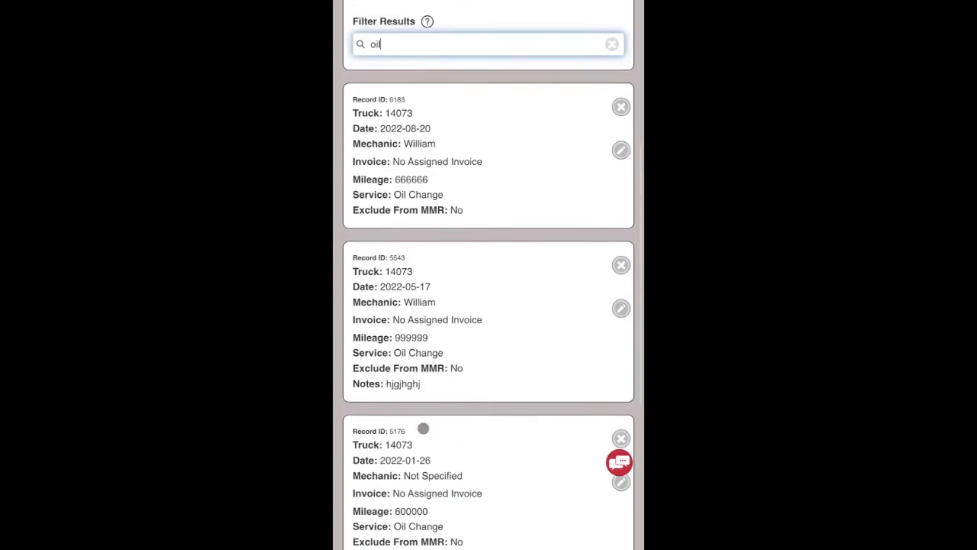
click(396, 341)
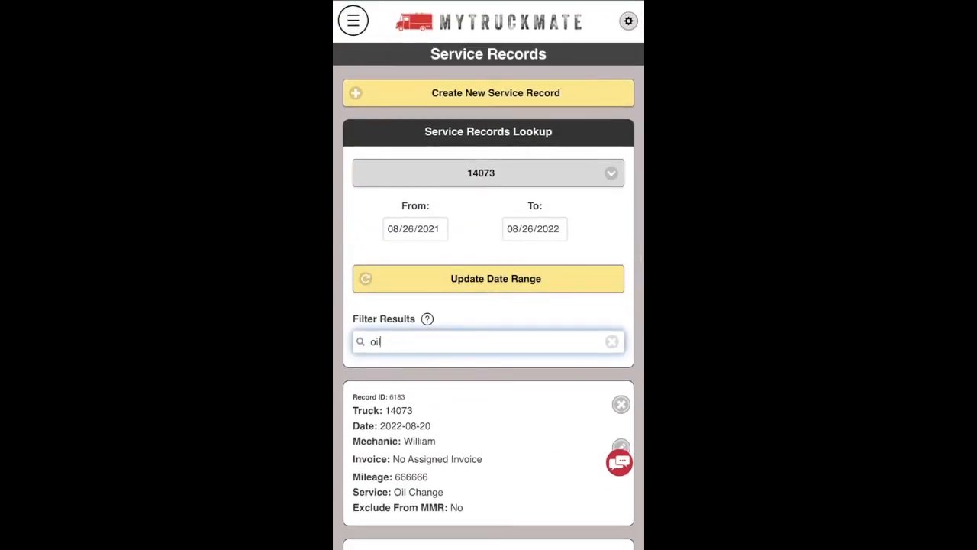
key(BackSpace)
key(BackSpace)
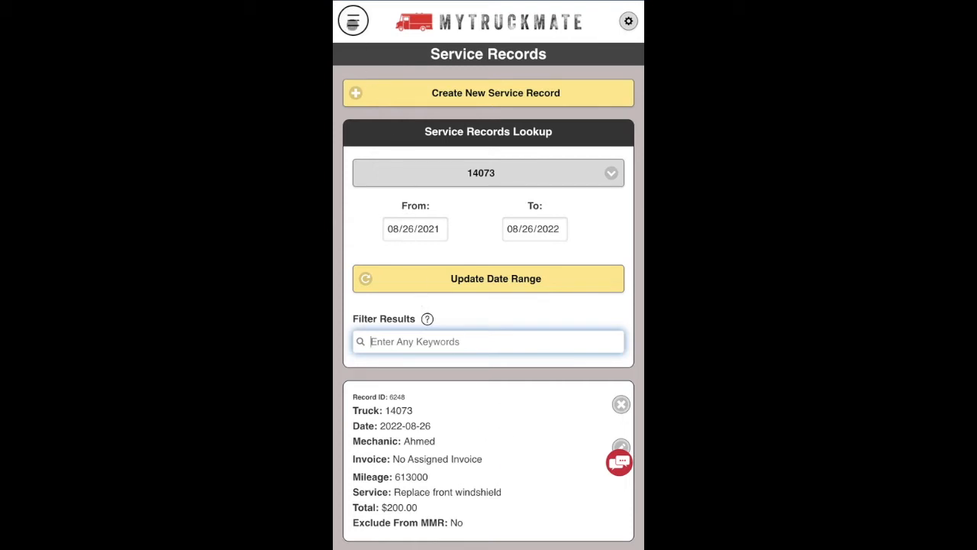
click(353, 20)
click(603, 318)
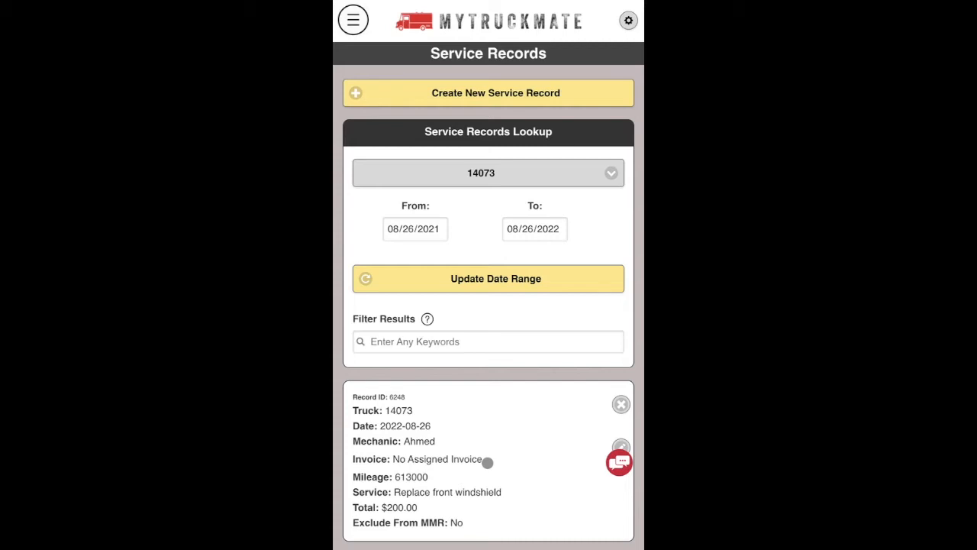
From the Invoices page, start a blank new invoice/record form.
click(353, 21)
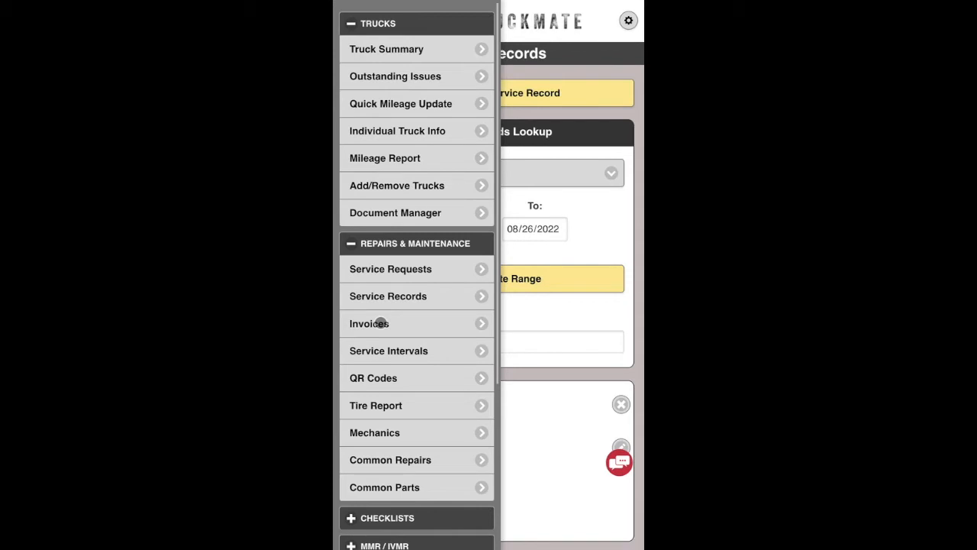
click(380, 323)
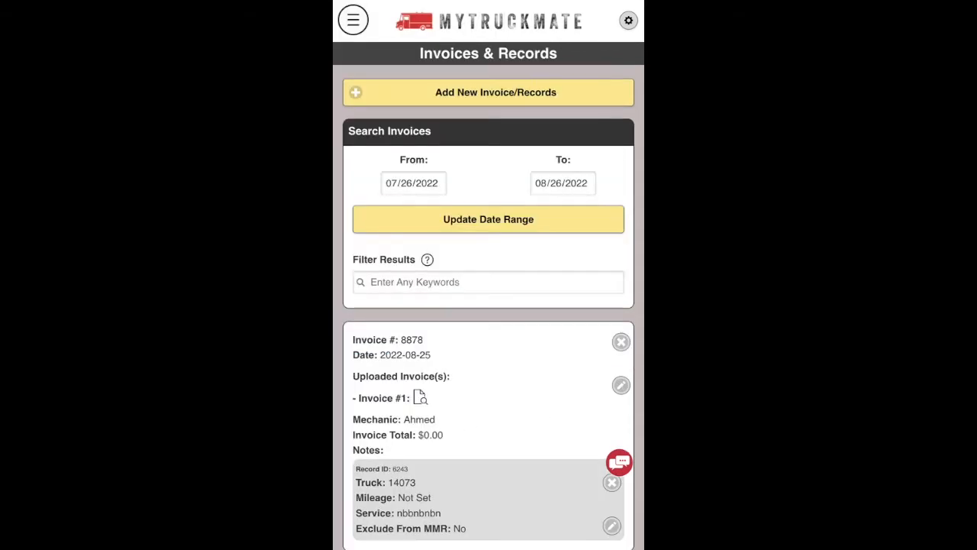
click(477, 92)
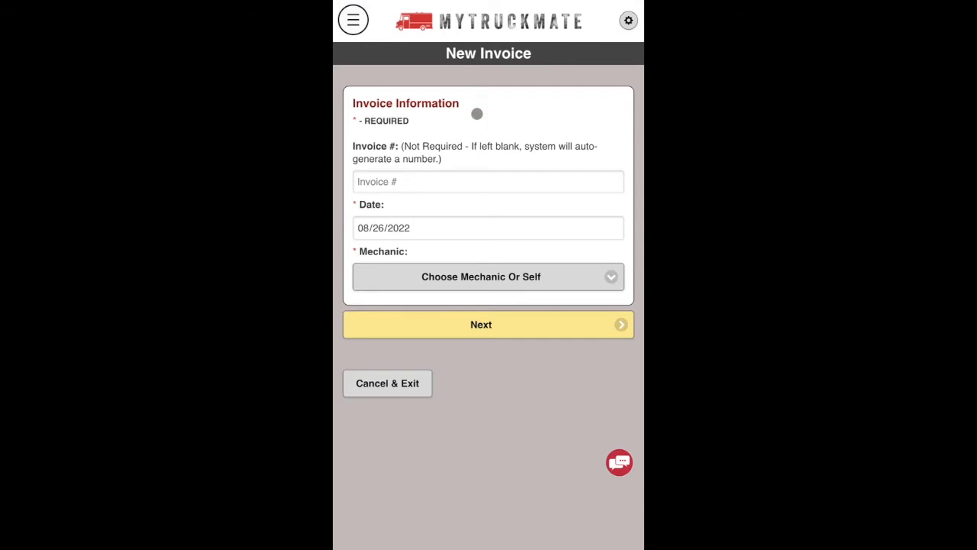
Enter invoice number 56788, assign mechanic Marcos, and continue to file upload.
click(404, 183)
click(405, 183)
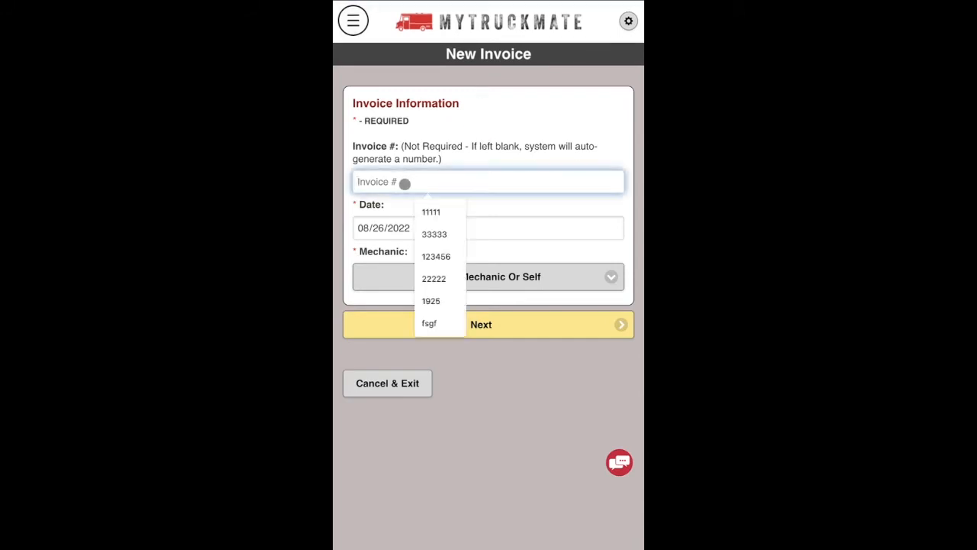
text(56788)
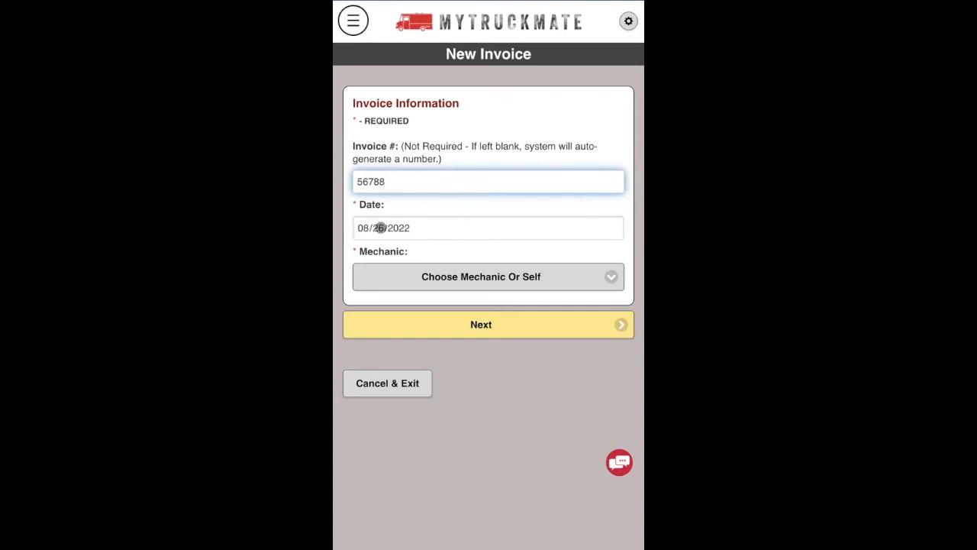
click(504, 278)
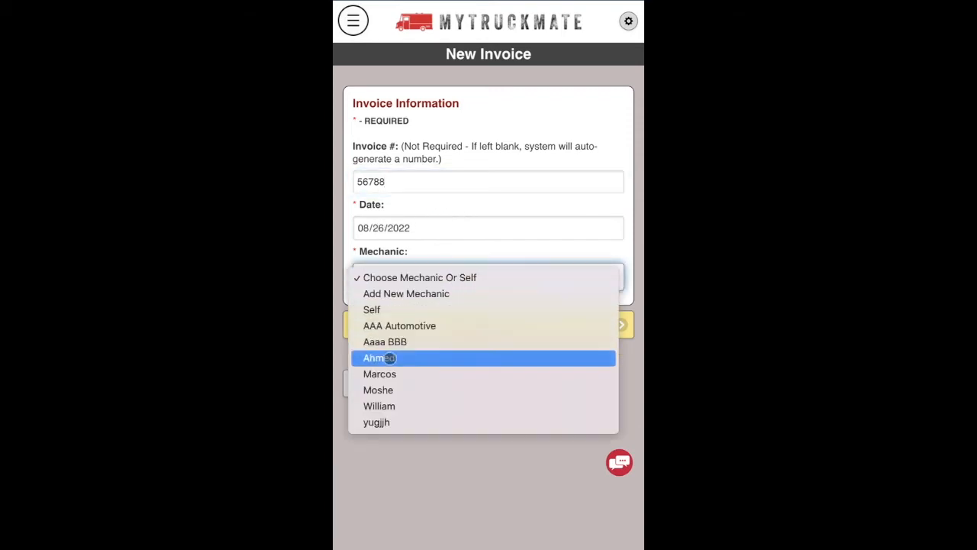
click(389, 374)
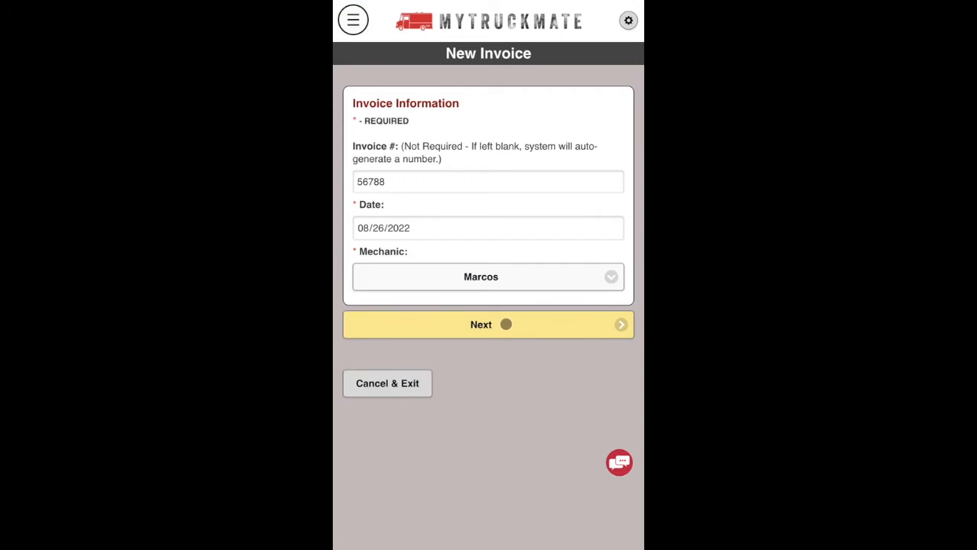
click(504, 325)
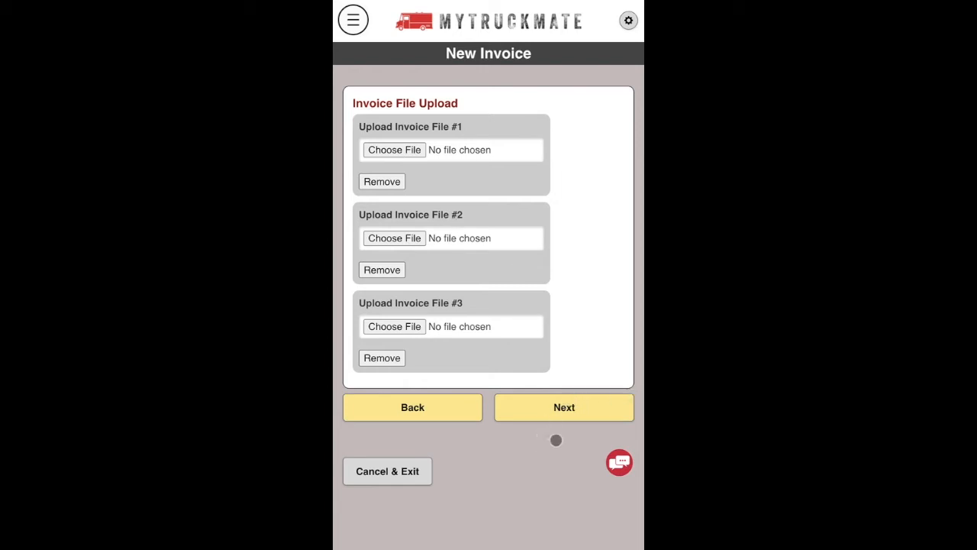
Start a brand-new record for truck 14073 at 615000 miles.
click(572, 407)
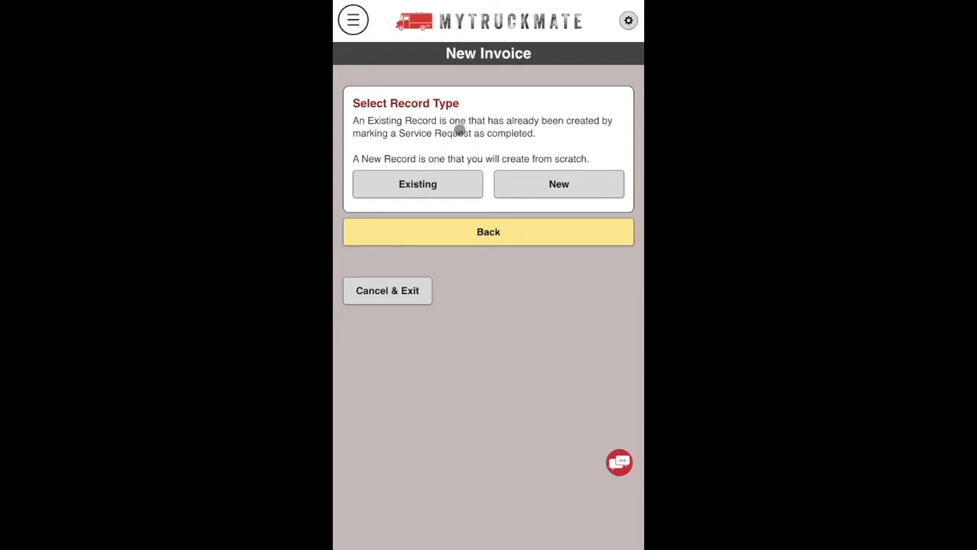
click(561, 185)
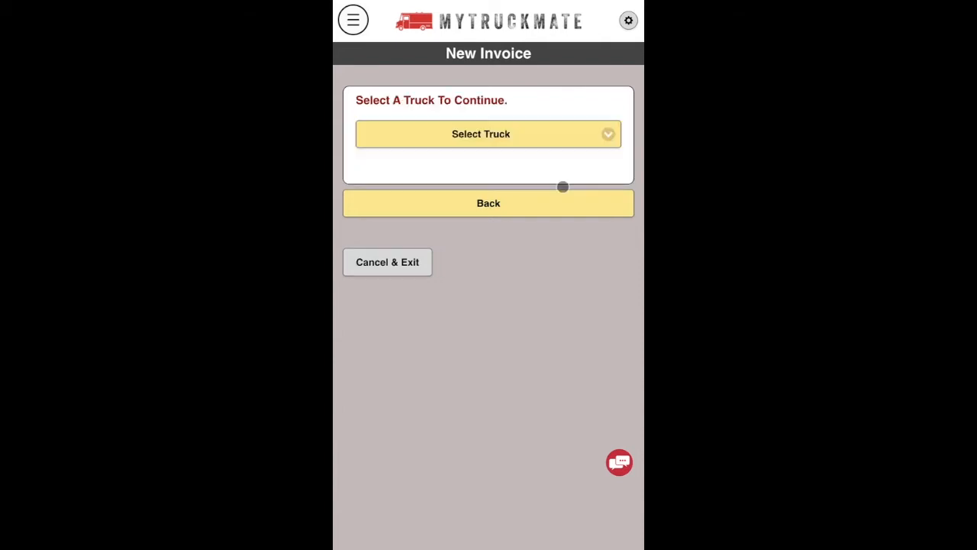
click(502, 134)
click(425, 150)
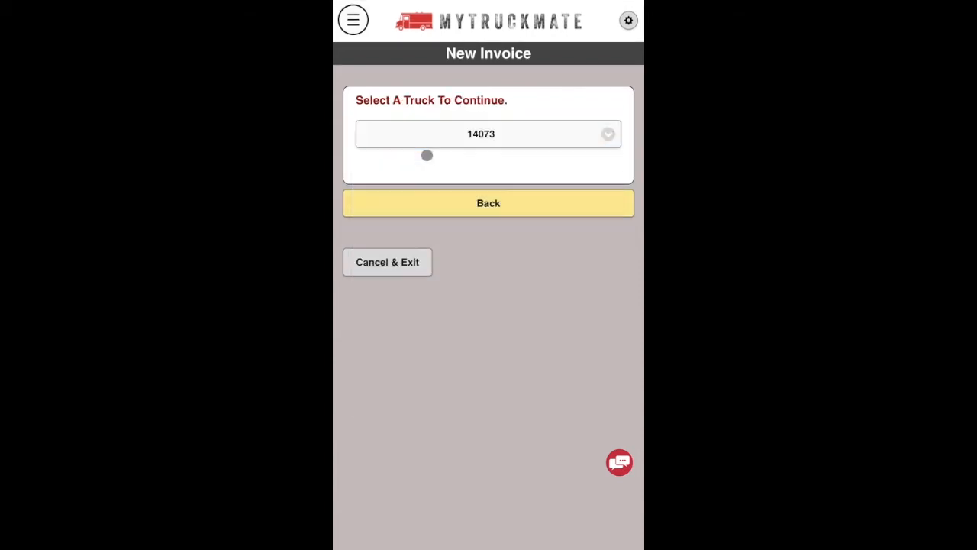
click(386, 126)
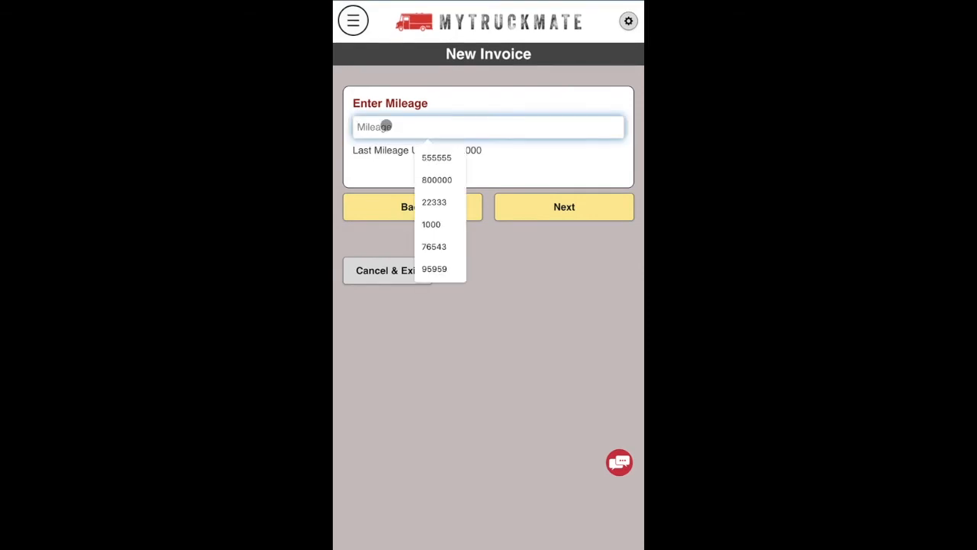
text(615)
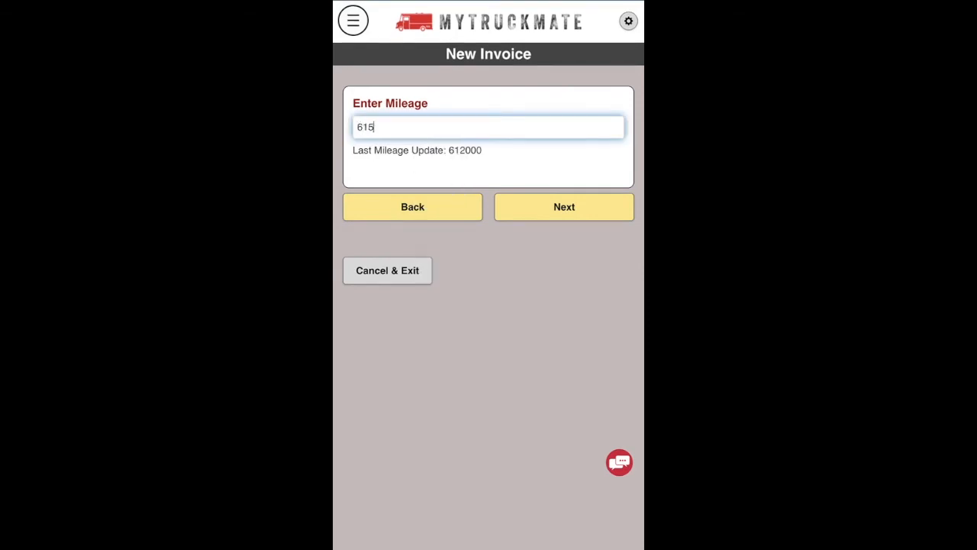
click(535, 203)
Choose Fuel Filter as the record's repair.
click(469, 129)
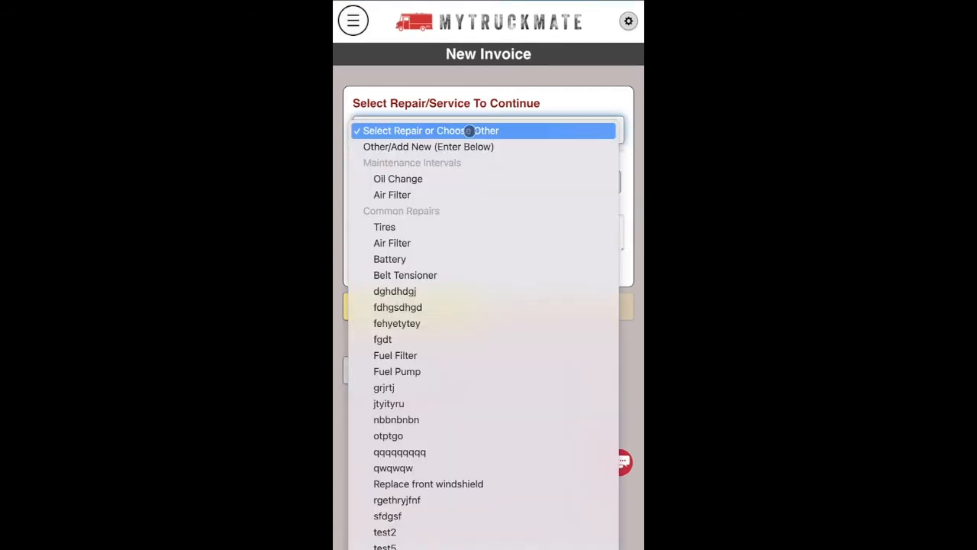
click(410, 356)
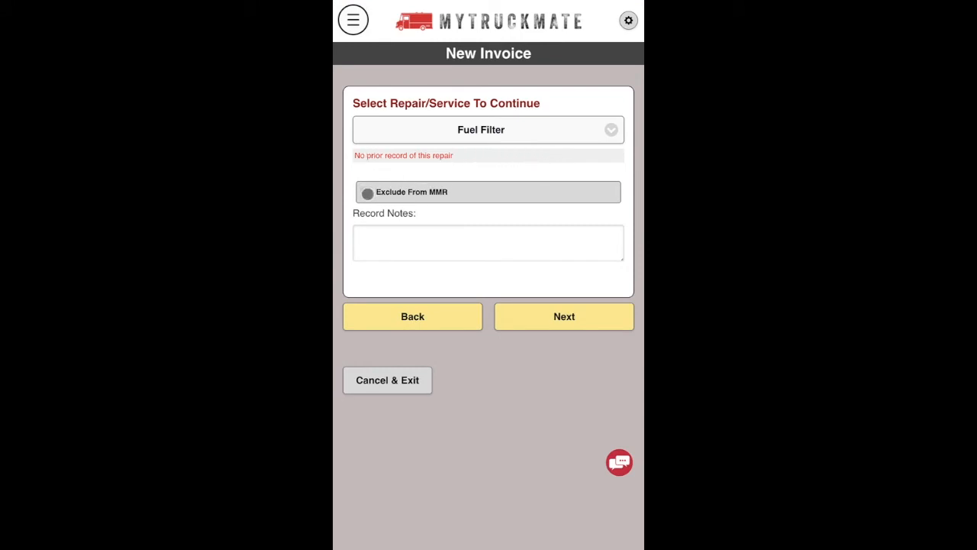
click(401, 238)
Price the Fuel Filter record at $50 parts and $100 labor, then go to the summary.
click(548, 320)
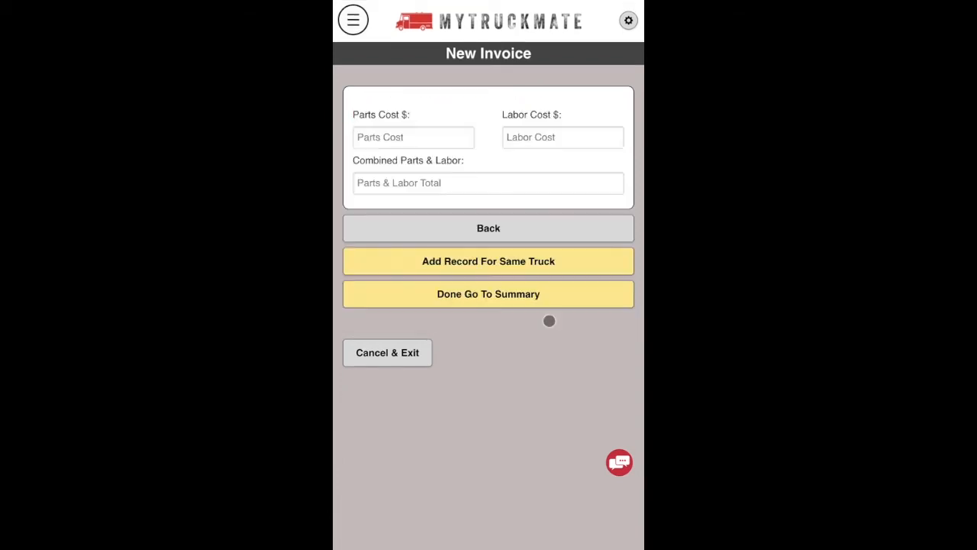
click(416, 138)
text(50)
key(Tab)
text(1)
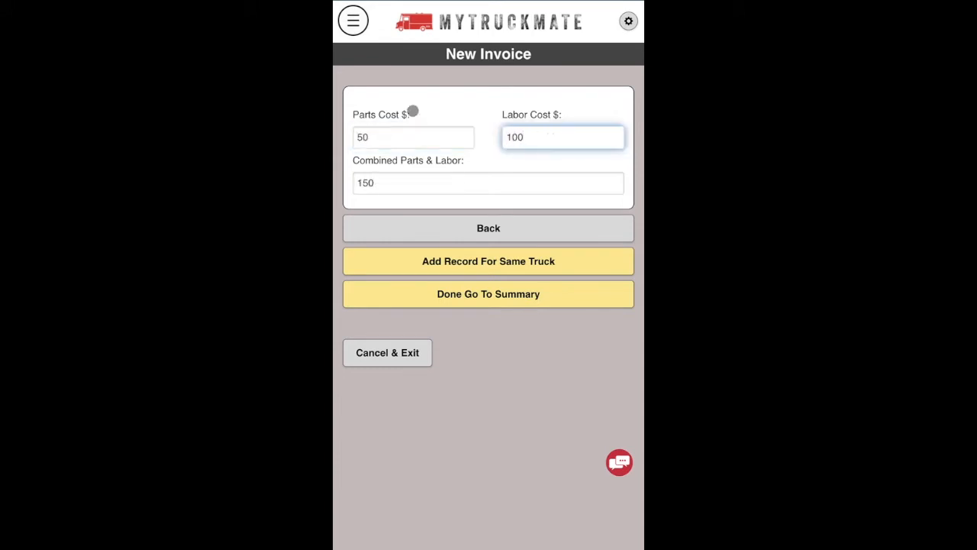
click(465, 94)
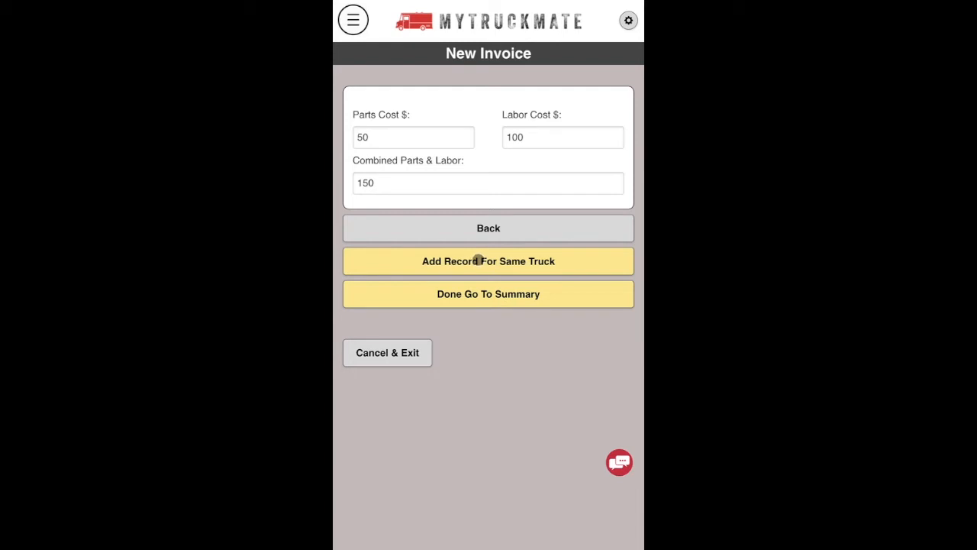
click(489, 297)
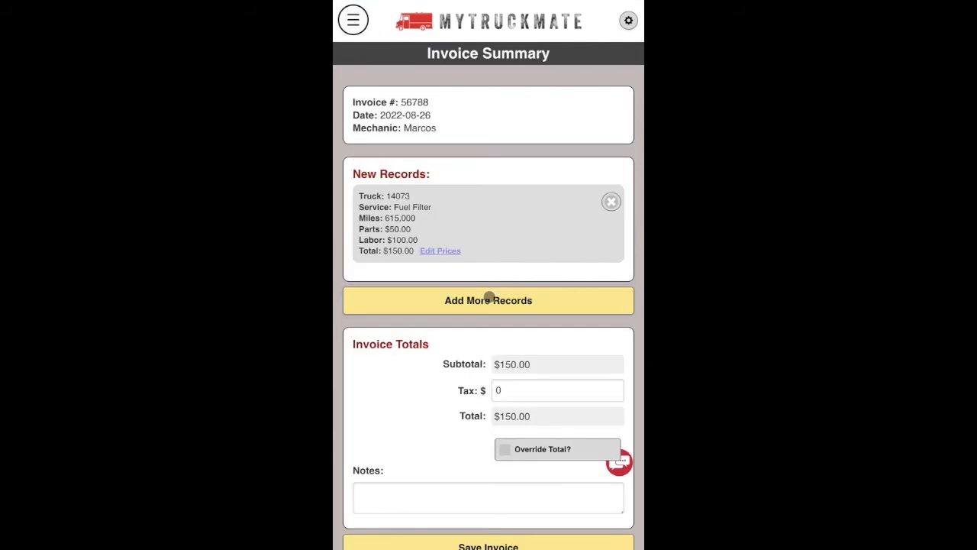
Review the $150 invoice summary and begin adding another record.
scroll(421, 141, down, 2)
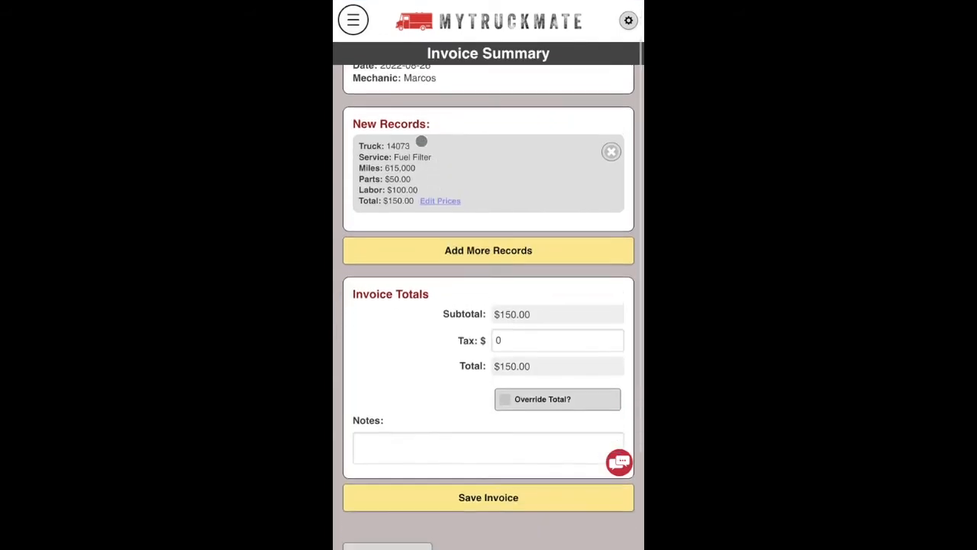
scroll(422, 141, up, 2)
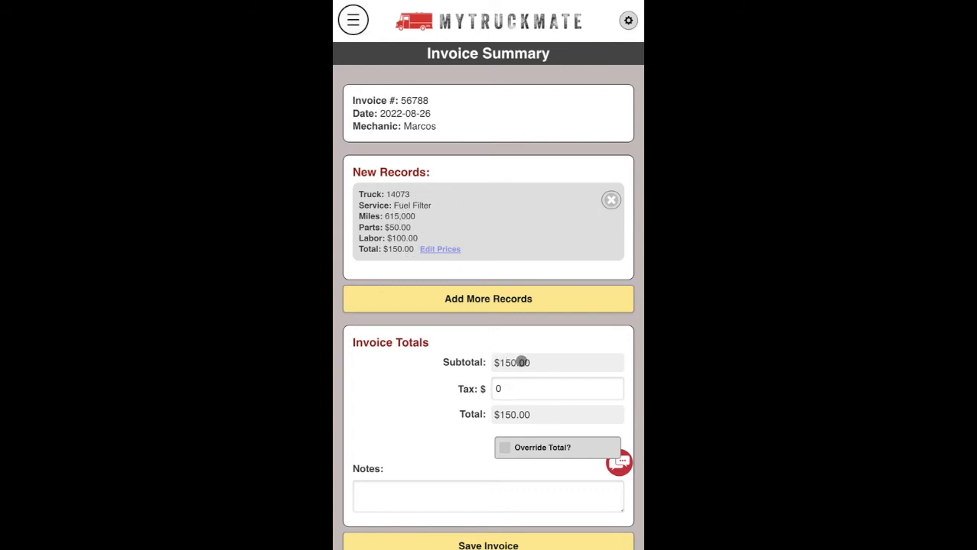
click(512, 388)
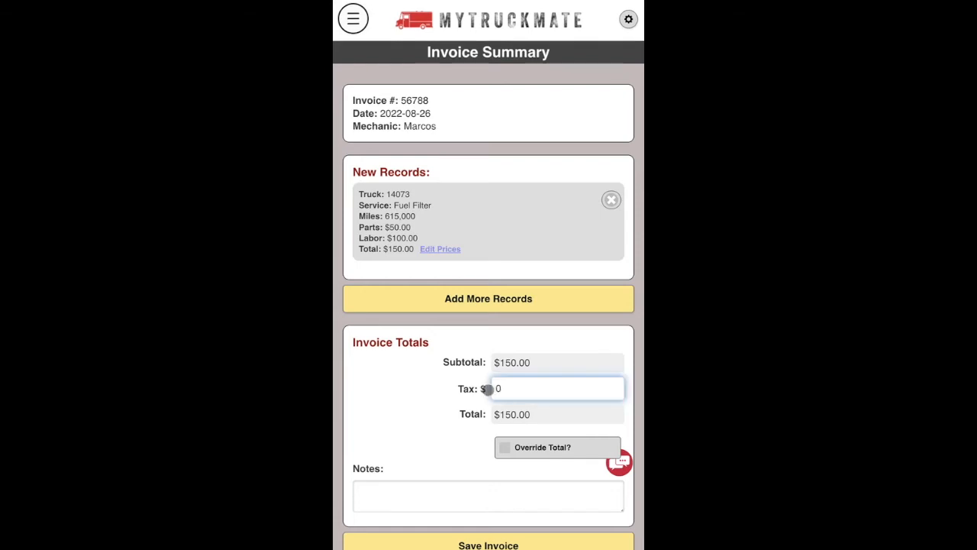
scroll(394, 421, down, 1)
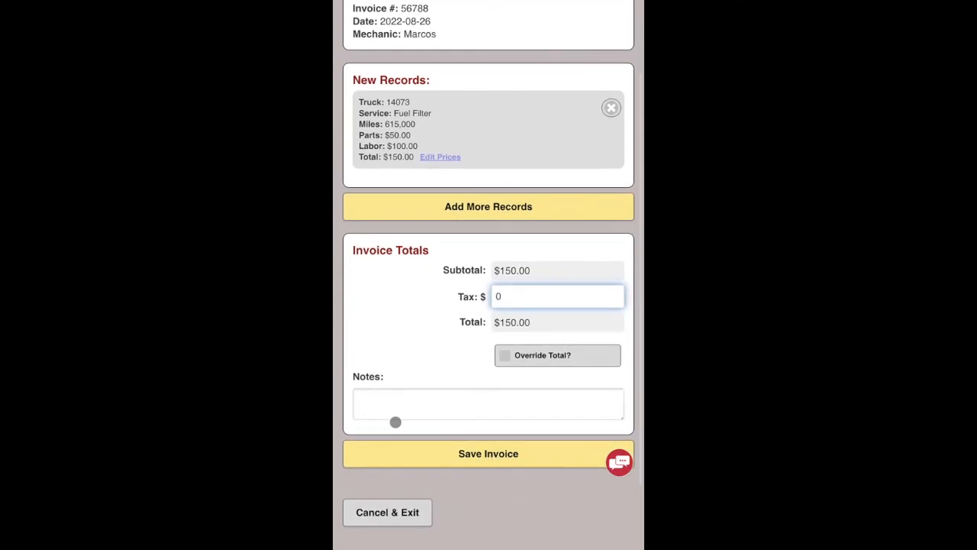
click(399, 400)
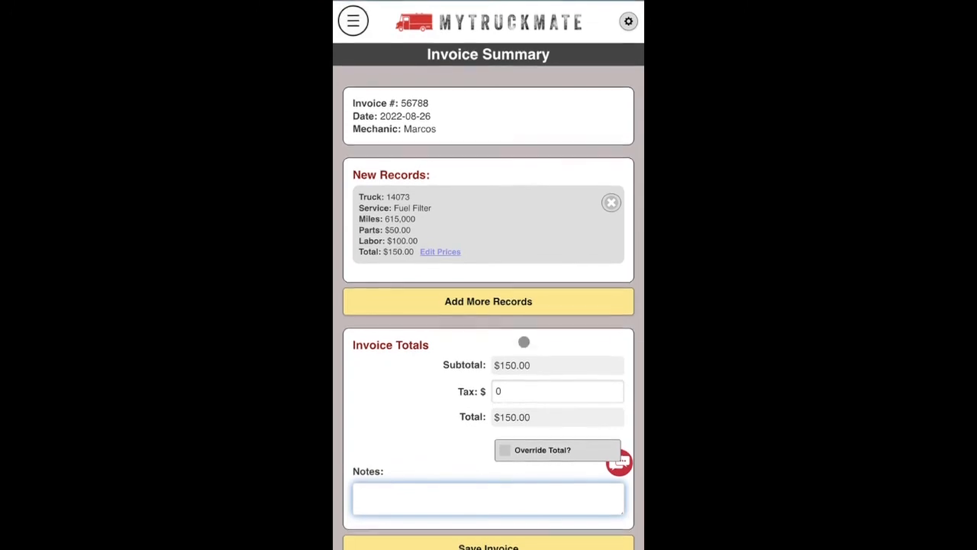
click(499, 302)
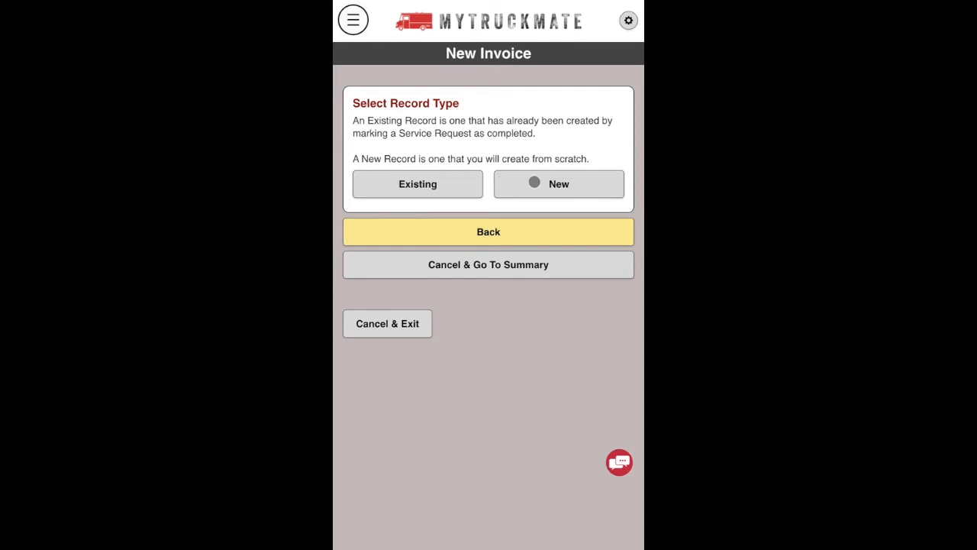
Add existing front windshield record 6248 for truck 14073 to the invoice.
click(428, 178)
click(483, 124)
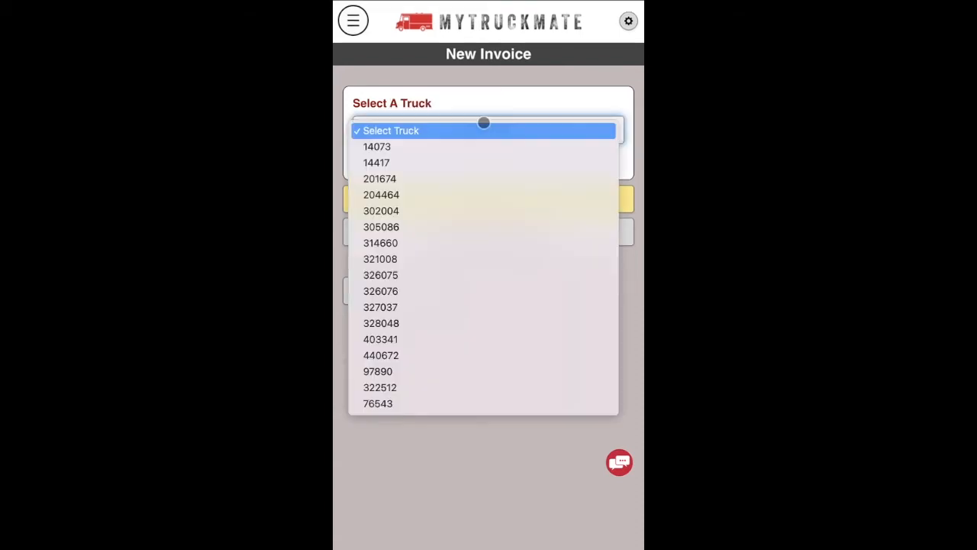
click(391, 146)
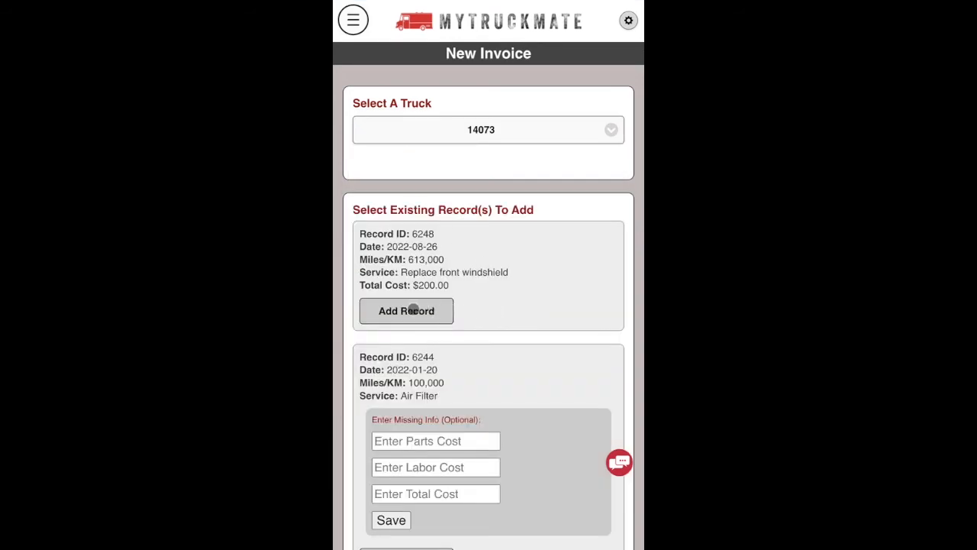
click(409, 312)
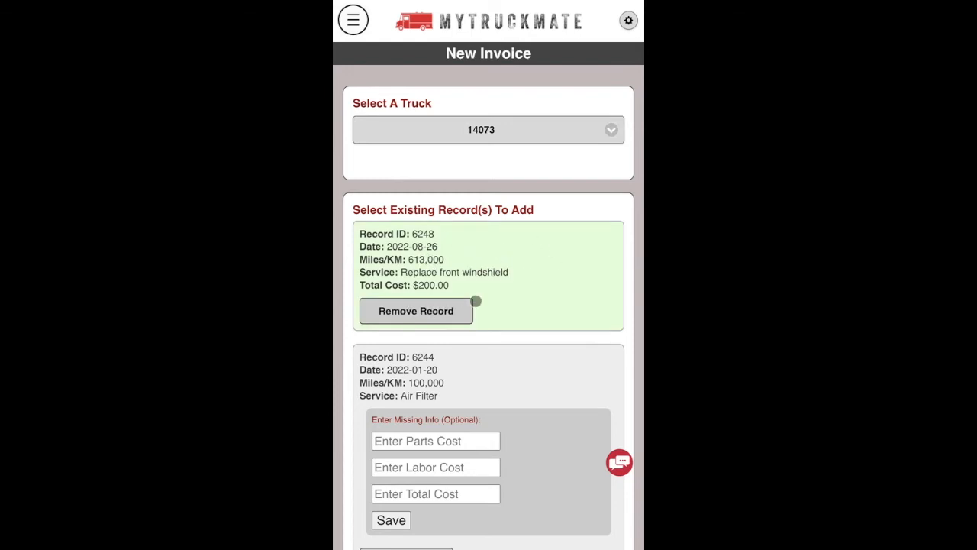
Give Air Filter record 6244 $75 parts, $50 labor and $125 total, and save it.
scroll(476, 301, down, 3)
scroll(476, 301, down, 12)
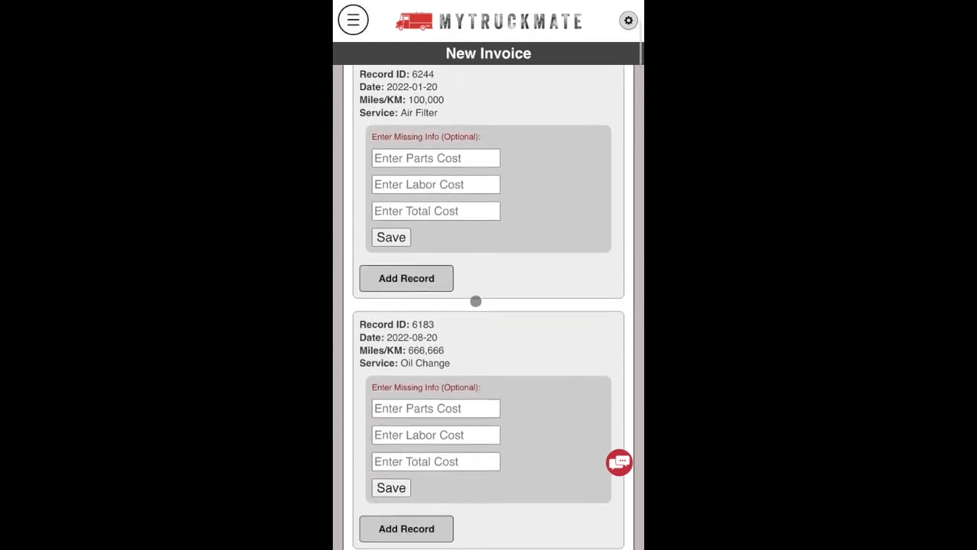
scroll(476, 301, down, 9)
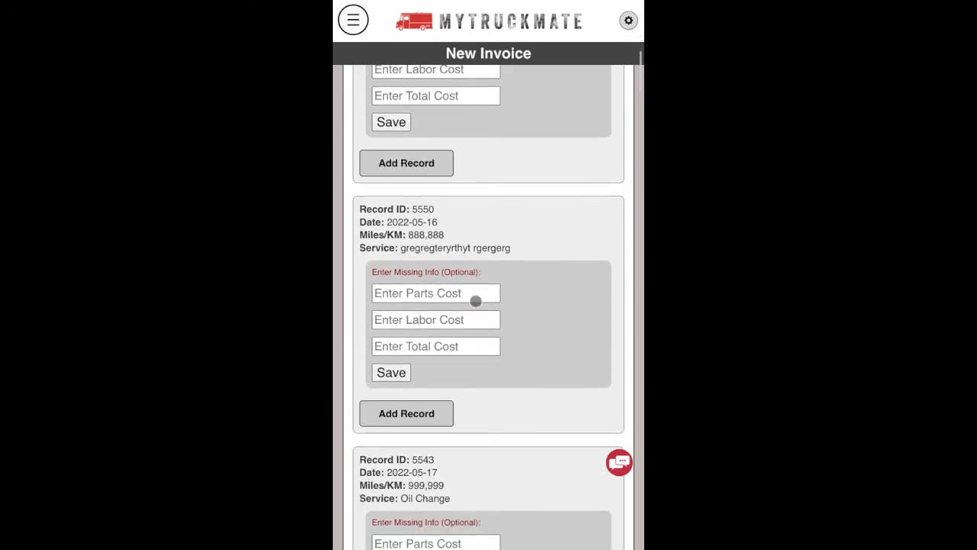
scroll(476, 300, down, 6)
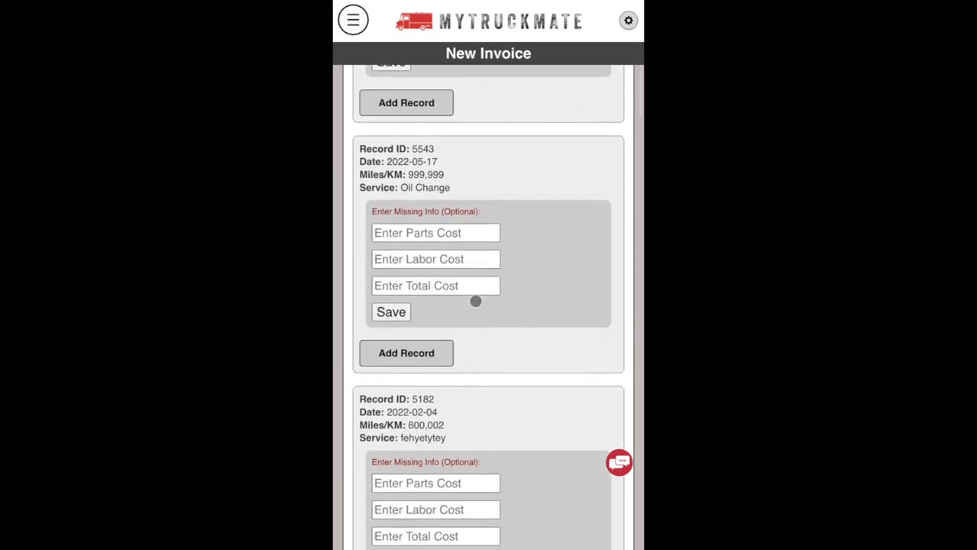
scroll(475, 301, down, 2)
scroll(476, 301, up, 20)
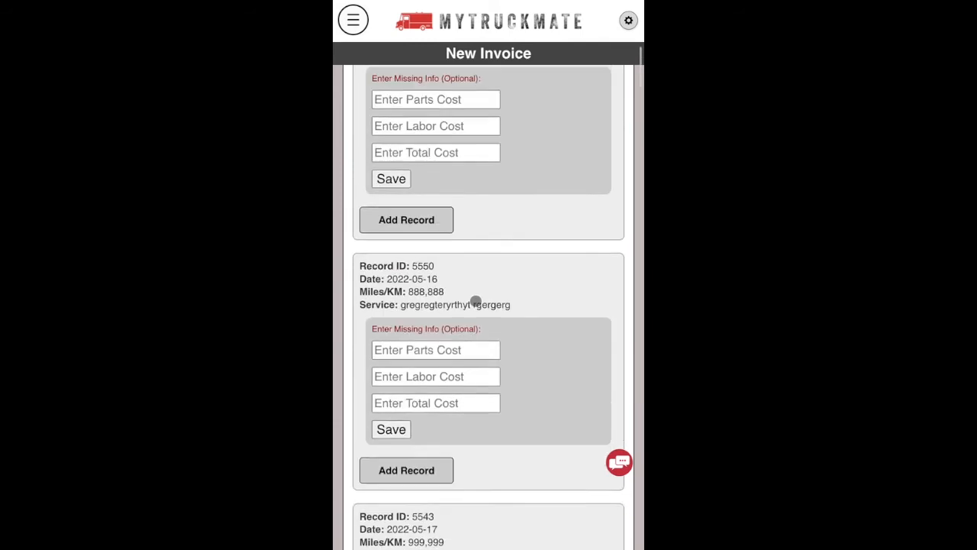
scroll(475, 301, up, 5)
scroll(475, 301, down, 2)
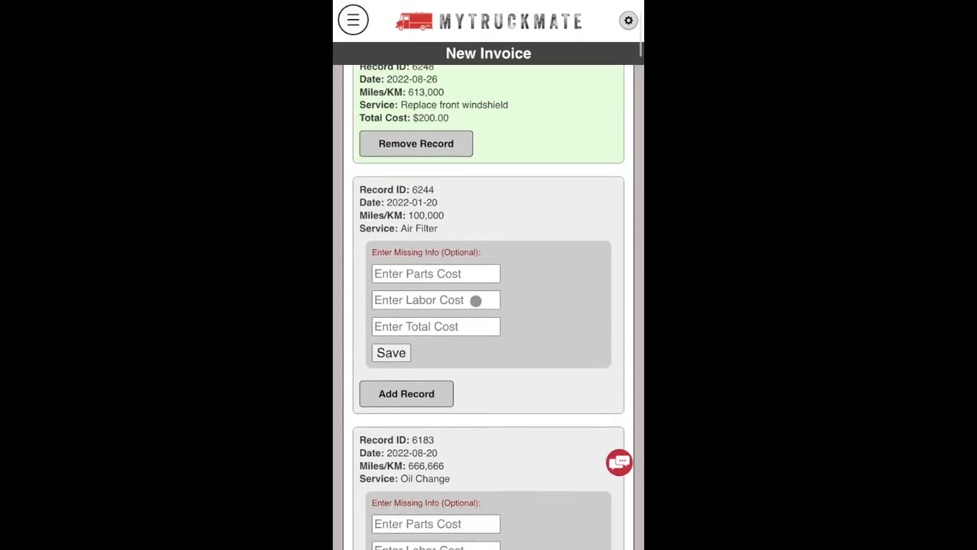
click(443, 278)
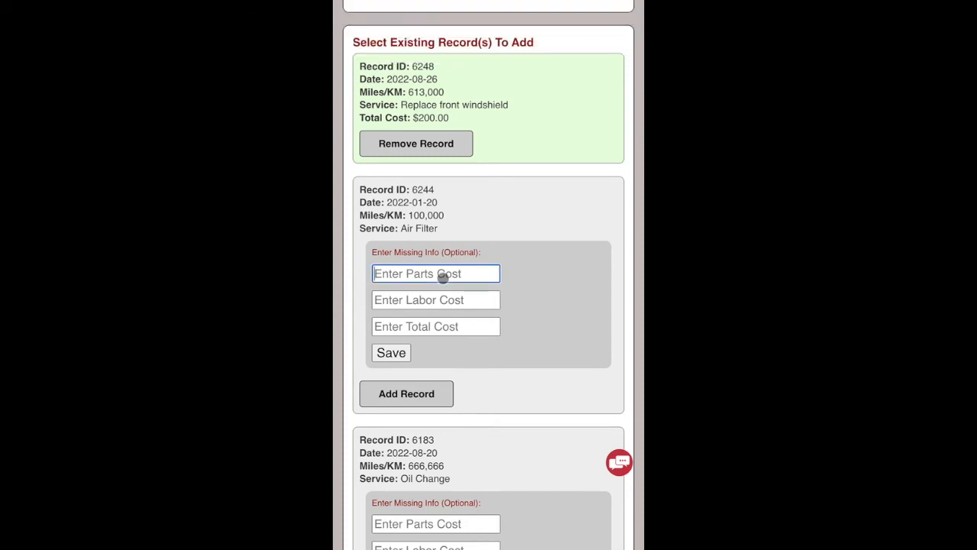
text(75)
click(451, 300)
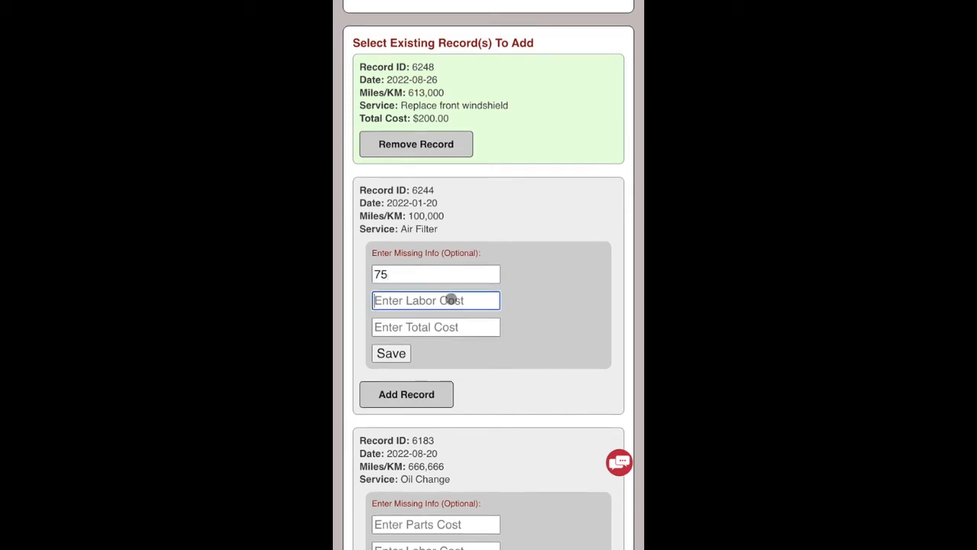
text(50)
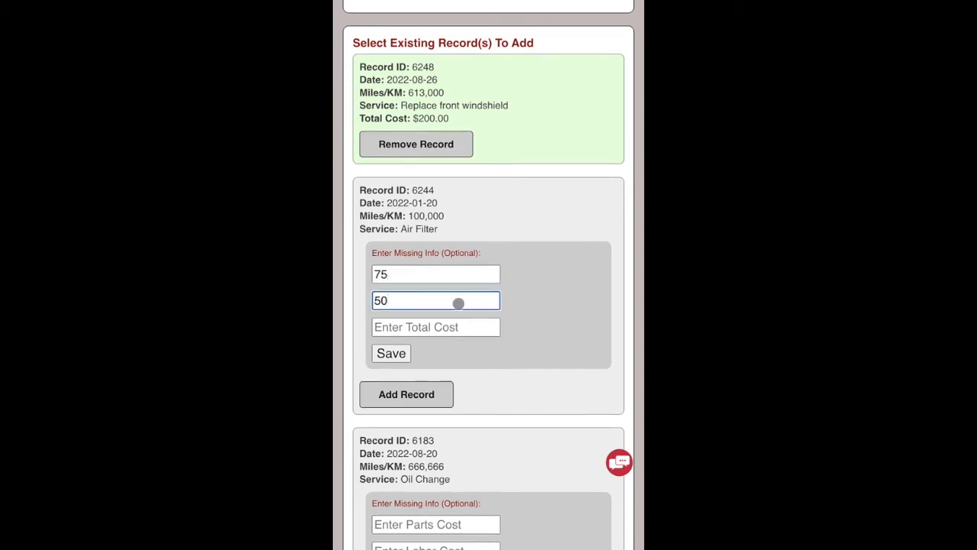
click(421, 329)
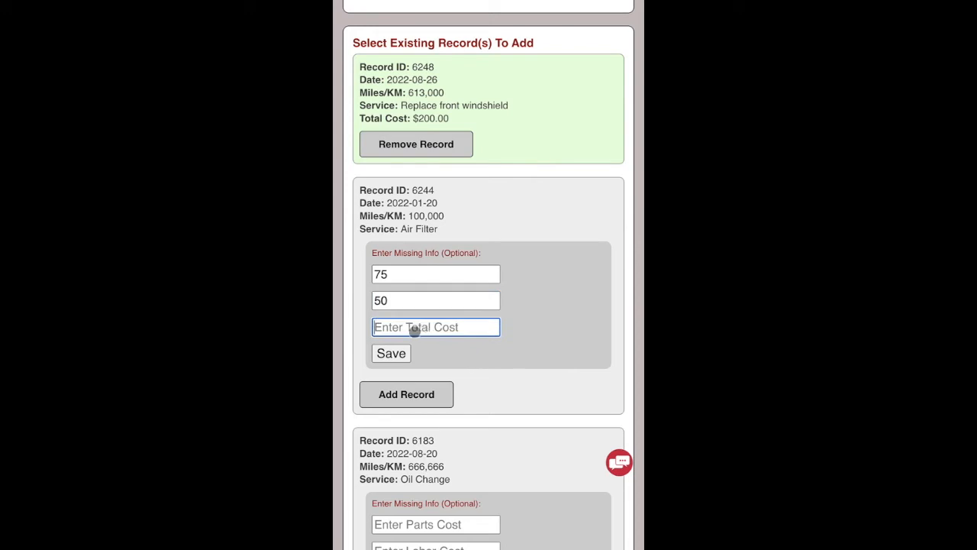
text(125)
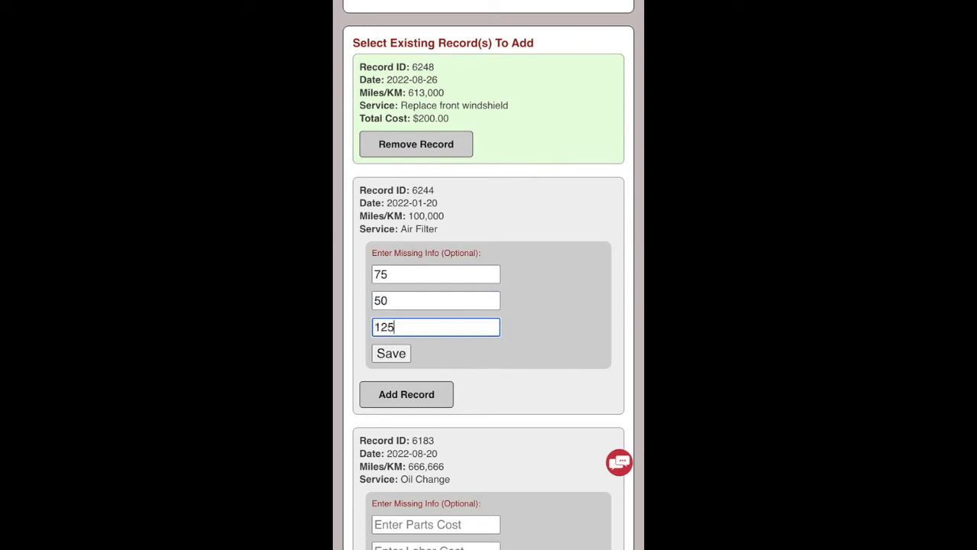
click(391, 352)
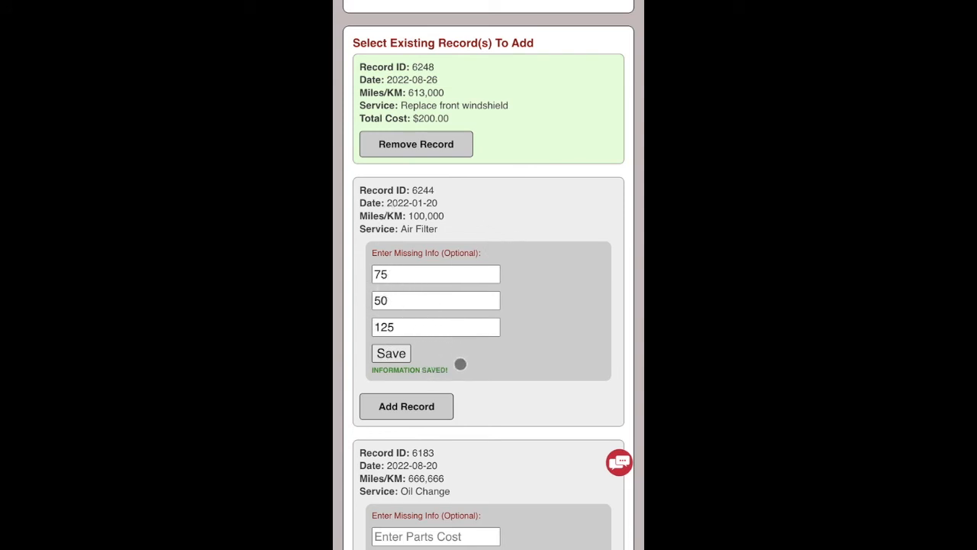
Add the Air Filter record to the invoice and scroll down to the navigation buttons.
click(406, 406)
scroll(517, 409, down, 2)
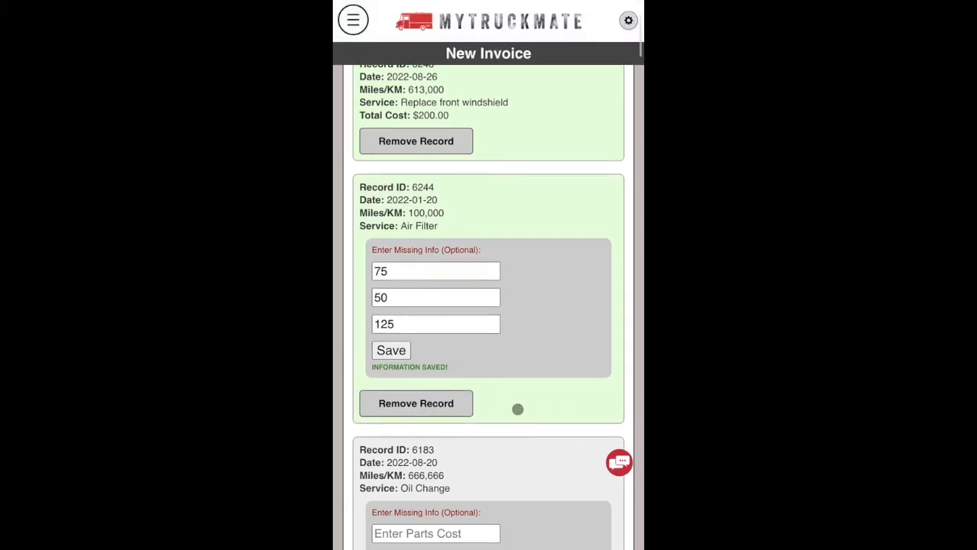
scroll(518, 409, up, 2)
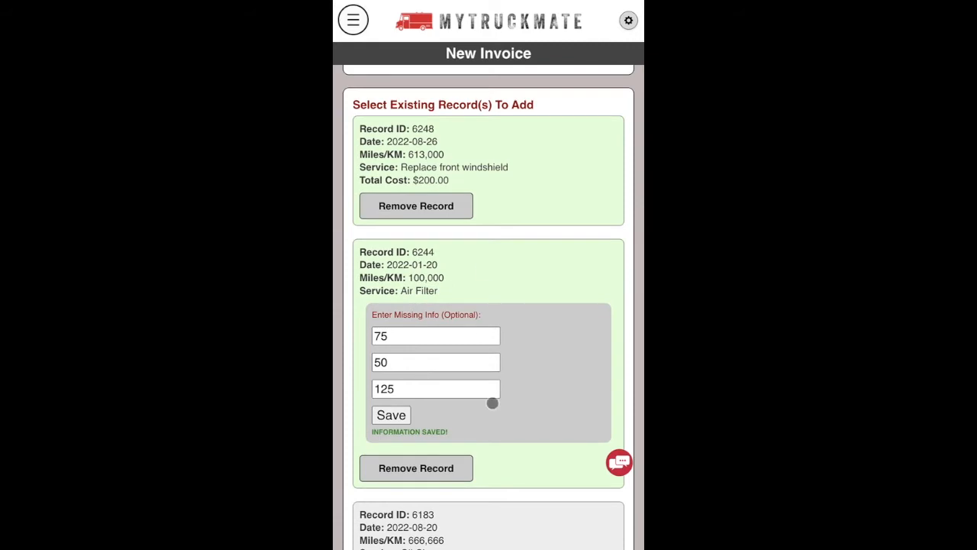
scroll(499, 427, down, 5)
scroll(501, 429, down, 15)
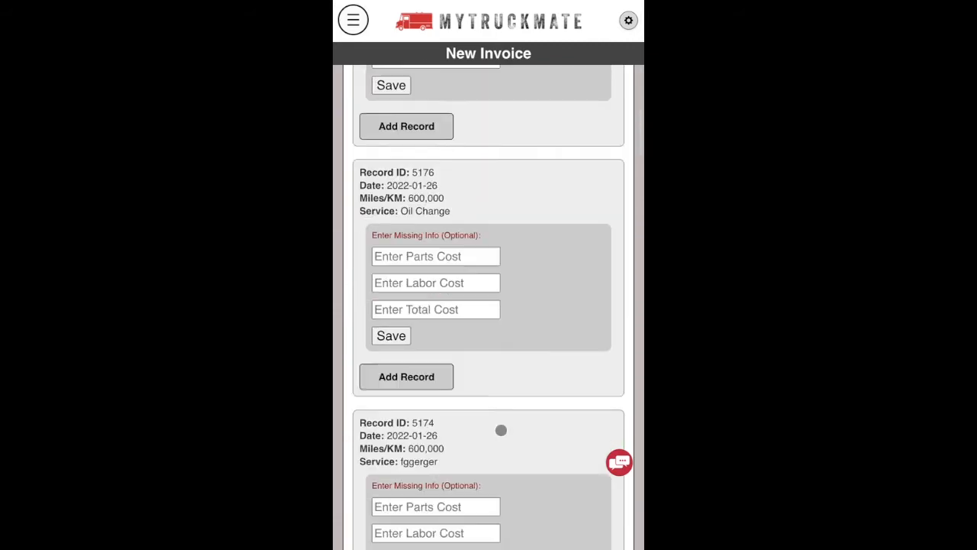
scroll(501, 429, down, 15)
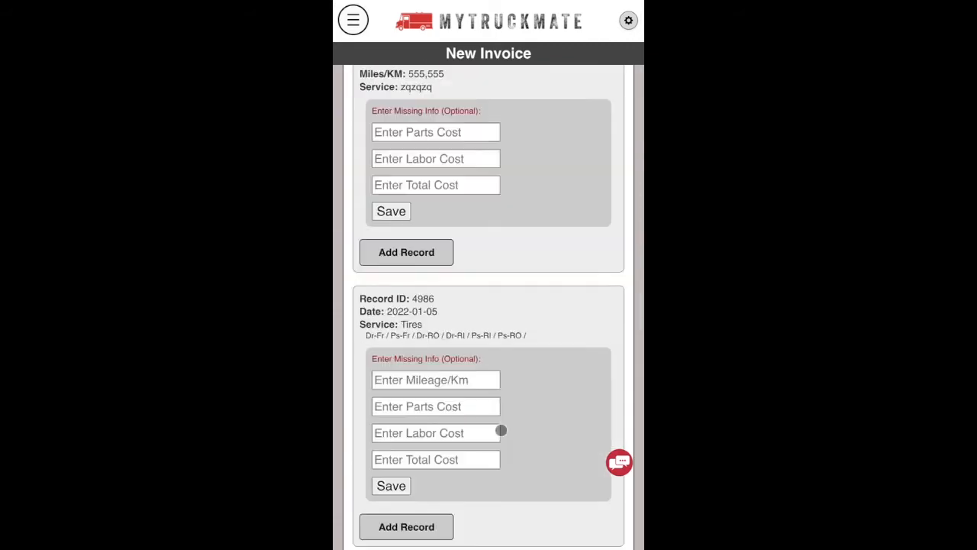
scroll(501, 430, down, 5)
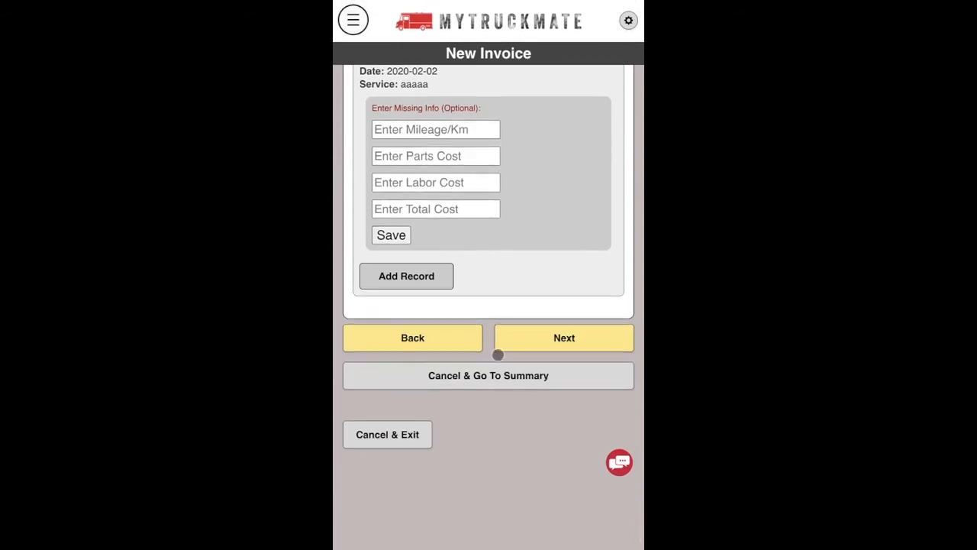
Add $30 tax for a $505.00 total and save invoice 56788.
click(557, 338)
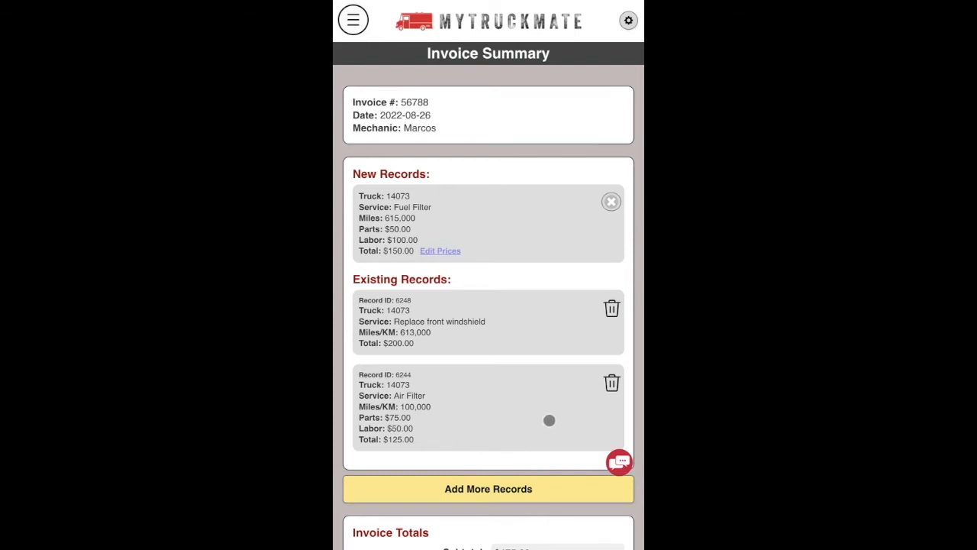
scroll(545, 420, down, 1)
scroll(552, 420, down, 2)
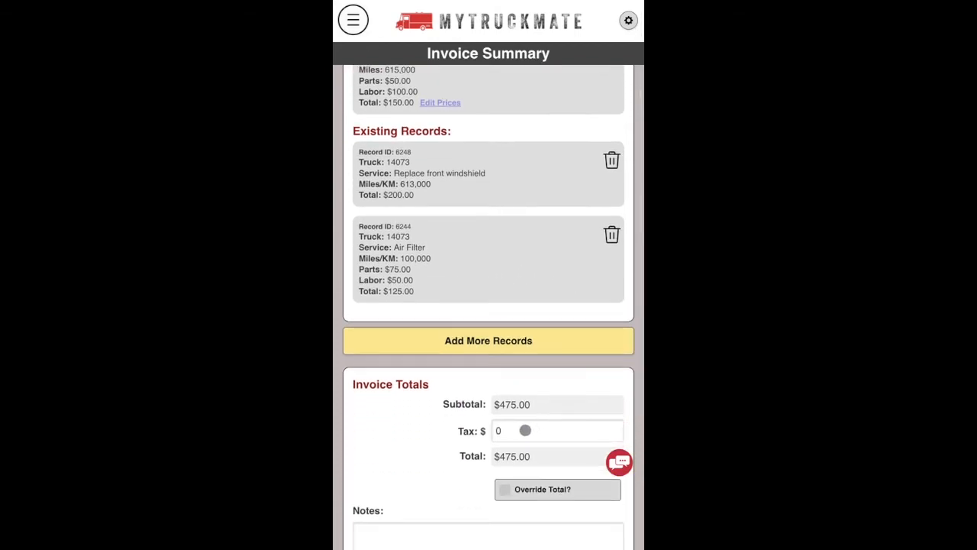
click(522, 429)
text(30)
click(414, 399)
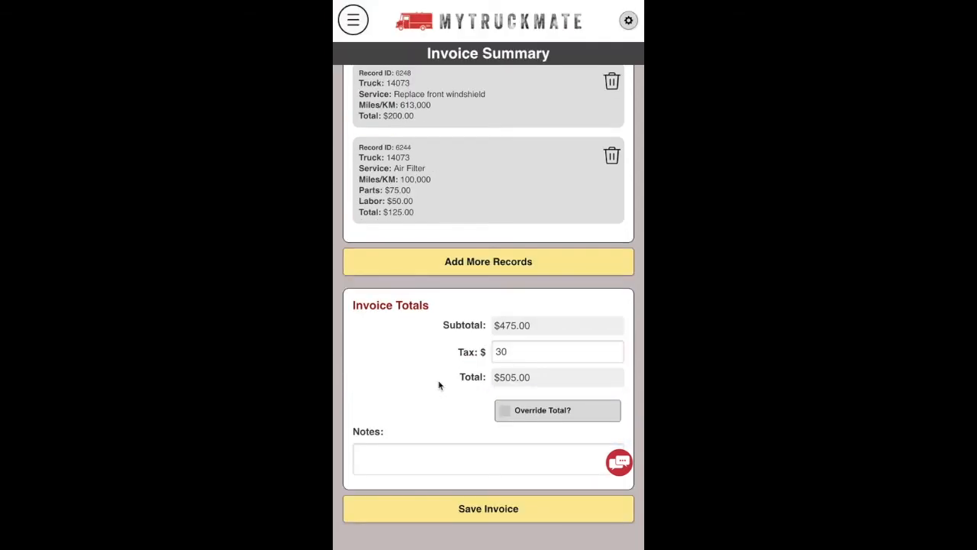
click(510, 354)
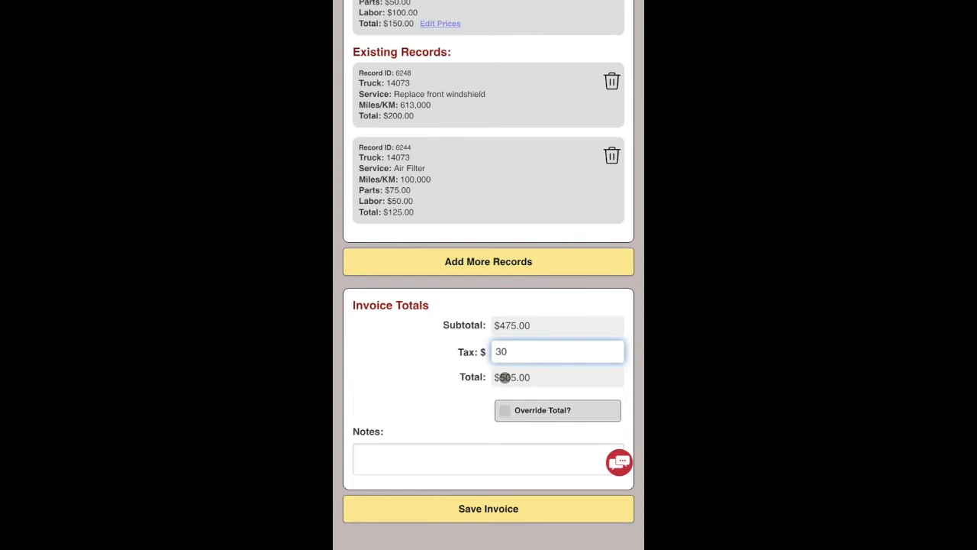
click(473, 508)
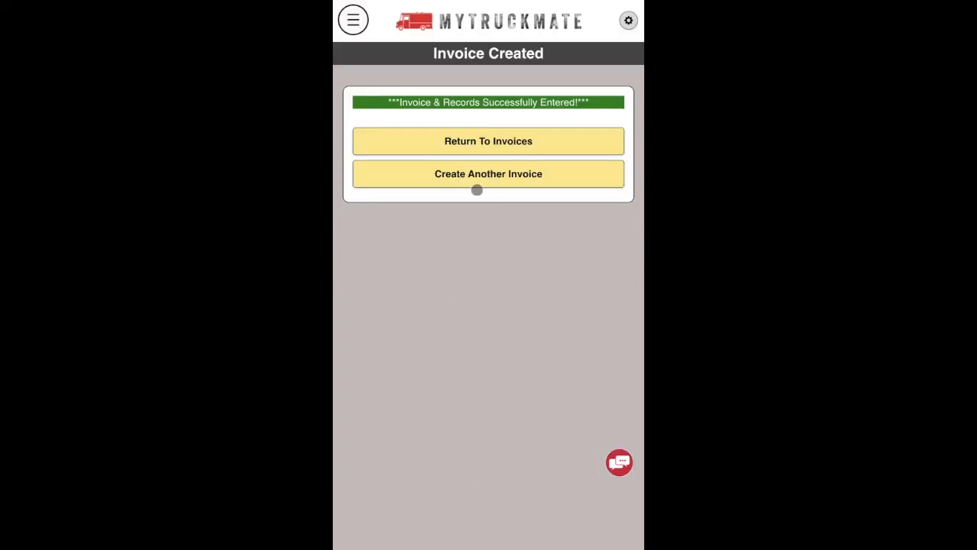
Return to the invoices list and scroll through the saved invoice's three records.
click(491, 143)
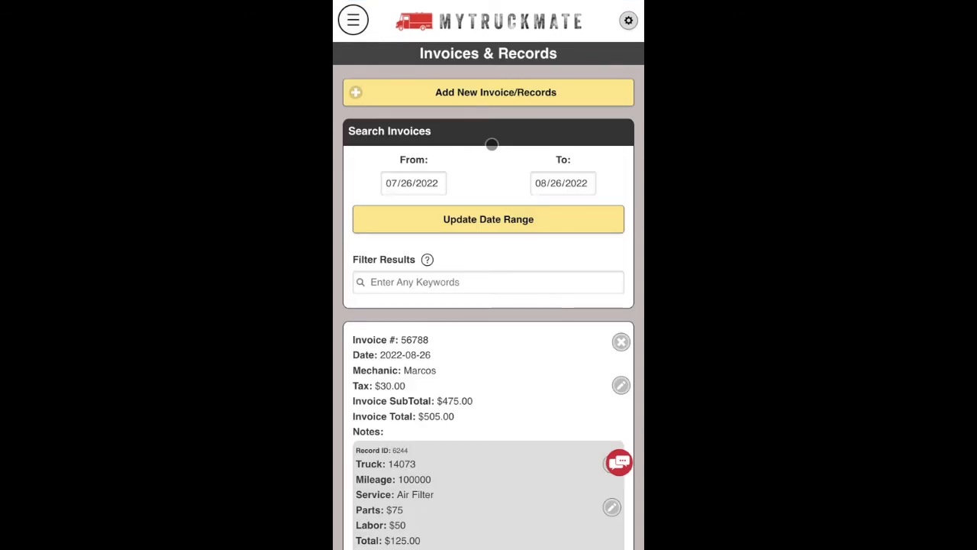
scroll(472, 422, down, 5)
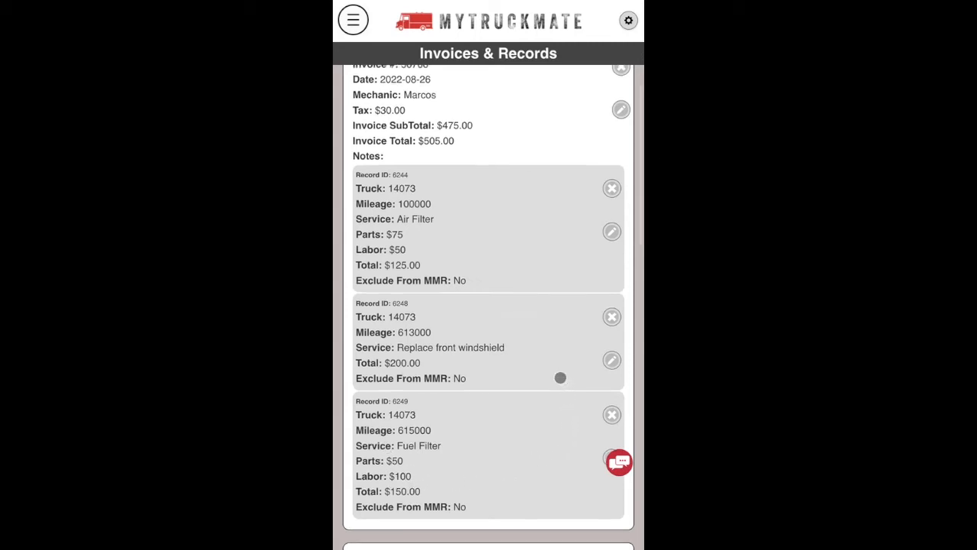
scroll(560, 377, up, 5)
click(350, 24)
Review truck 14073's service records, including the $150 Fuel Filter at 615000 miles on invoice 56788.
click(364, 295)
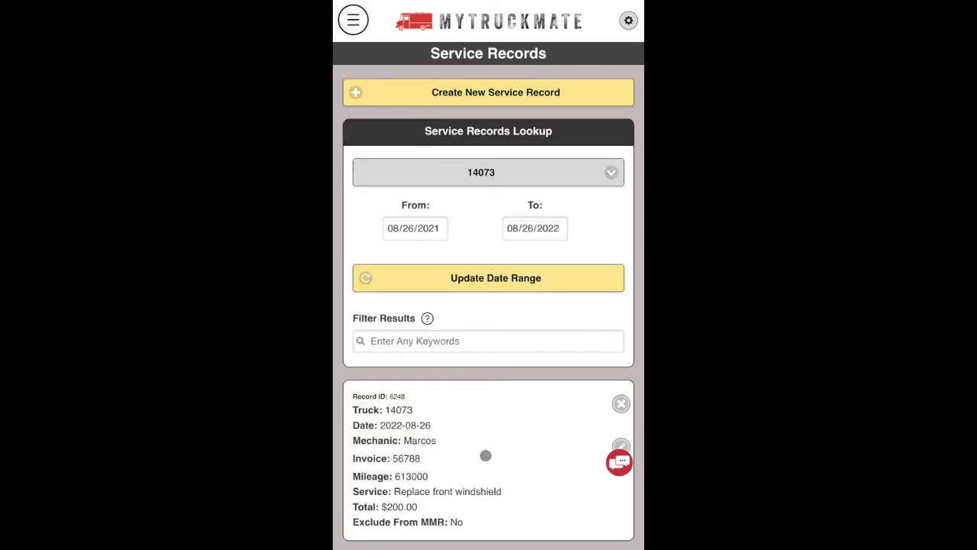
scroll(484, 454, down, 2)
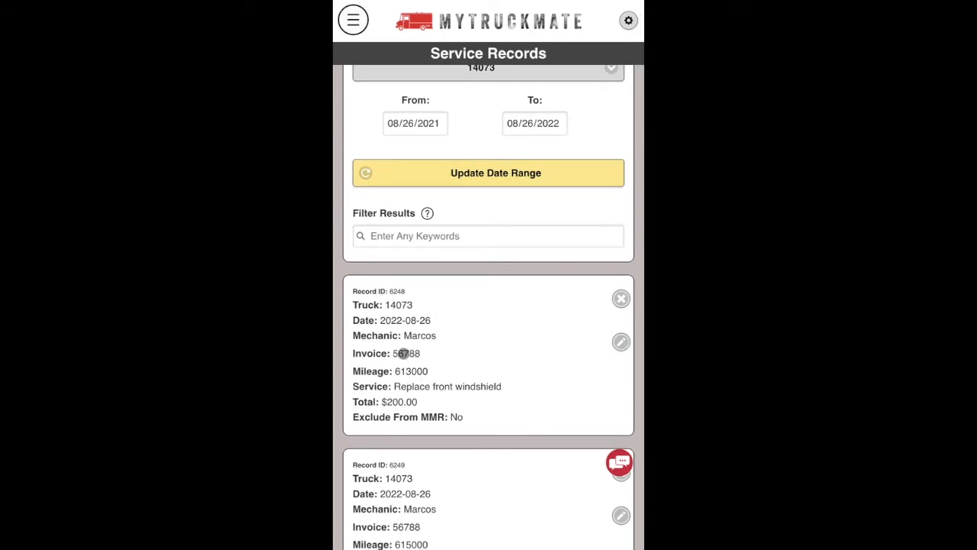
scroll(397, 353, down, 4)
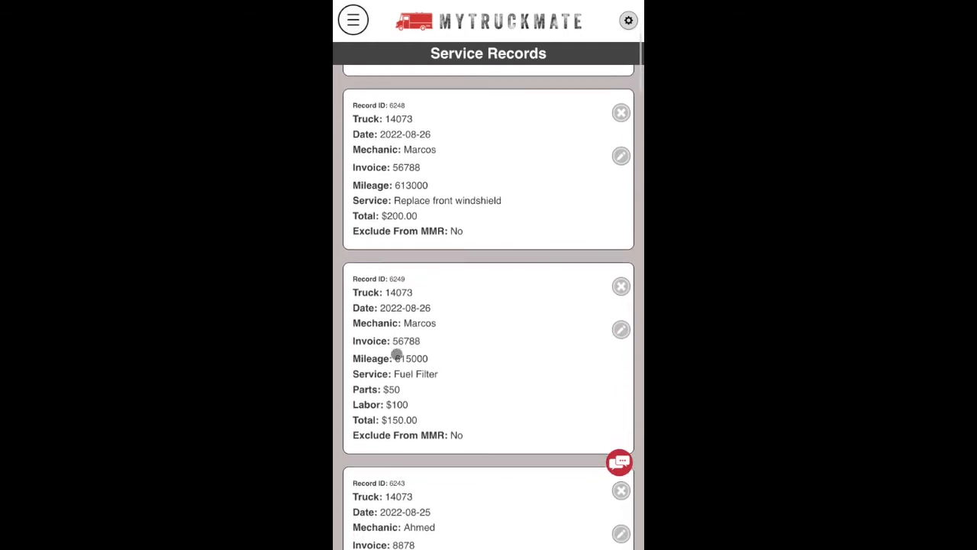
scroll(397, 354, up, 6)
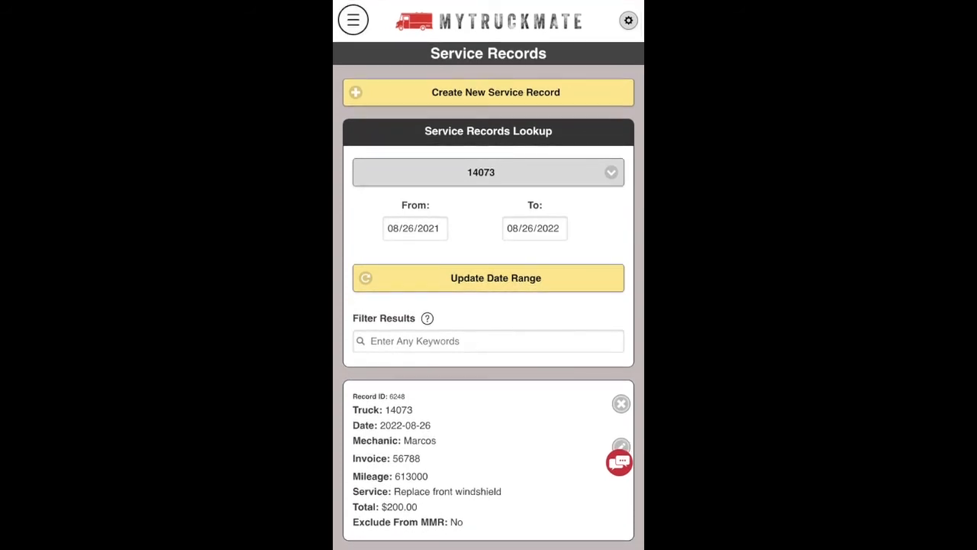
click(353, 21)
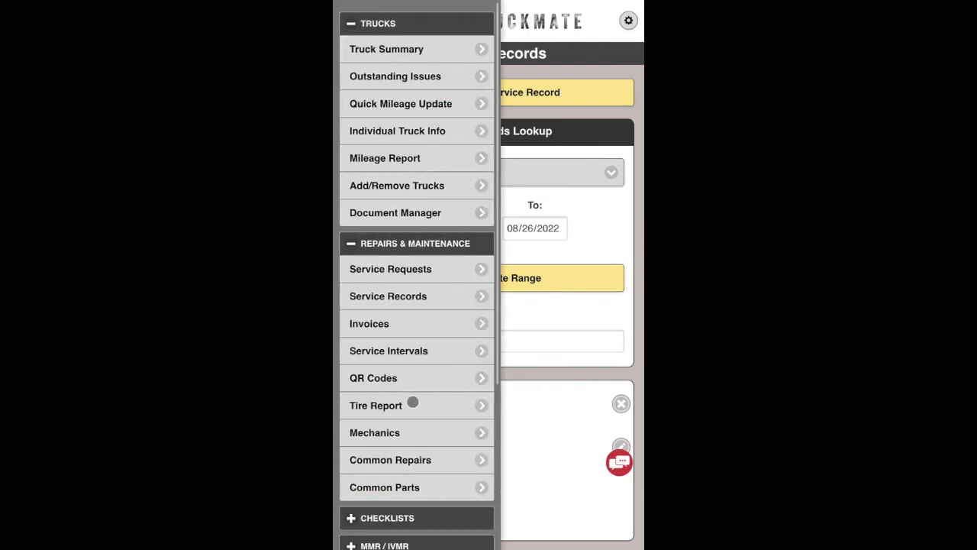
Open the printable truck QR code sheets and scroll through them.
click(384, 378)
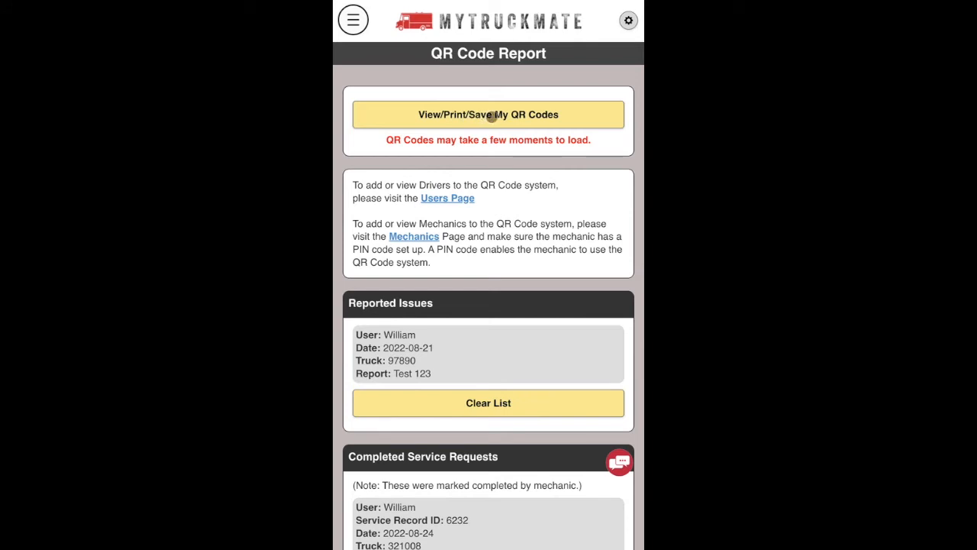
click(492, 114)
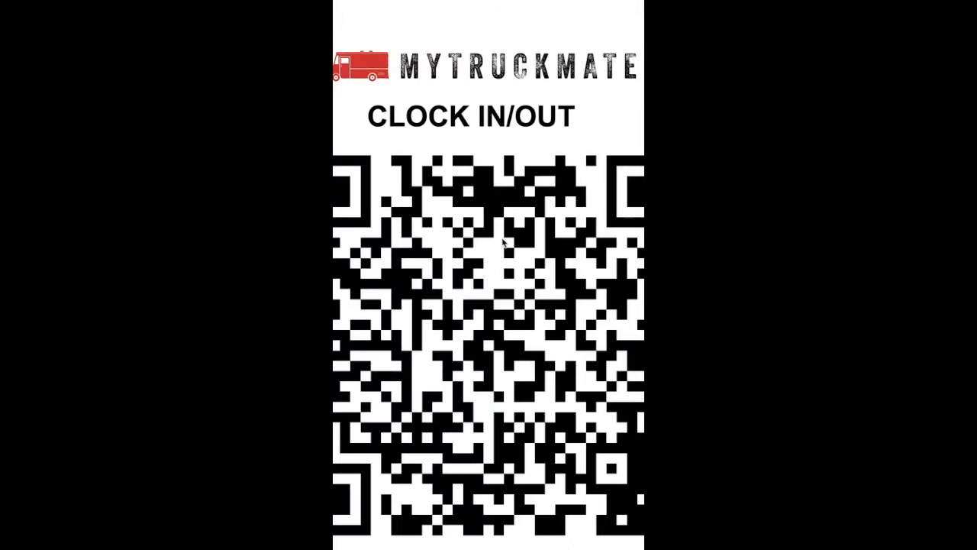
scroll(509, 279, down, 3)
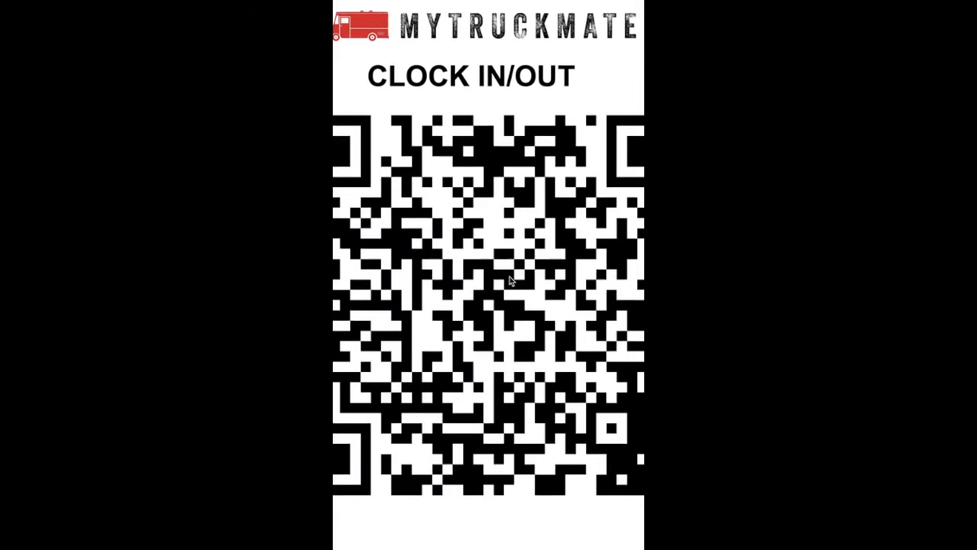
scroll(510, 279, down, 7)
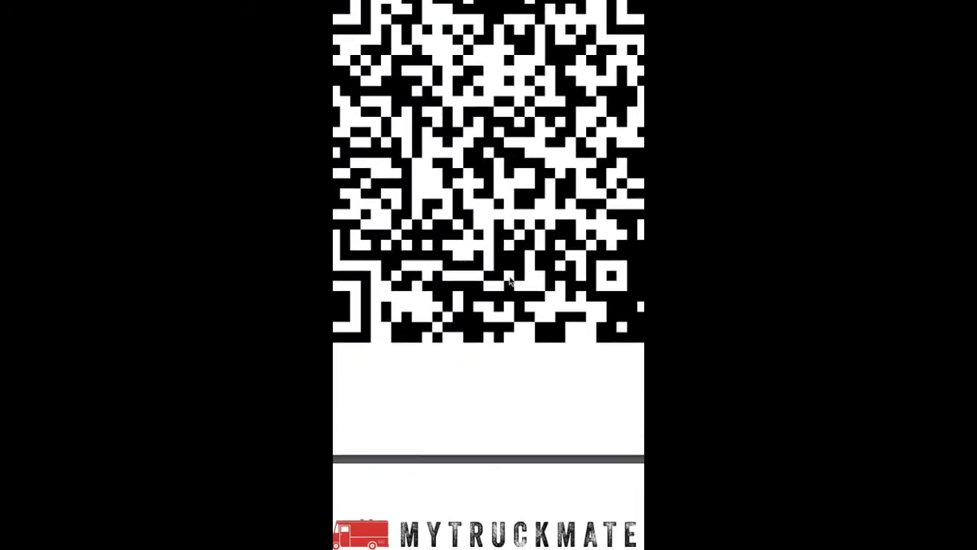
scroll(510, 280, down, 7)
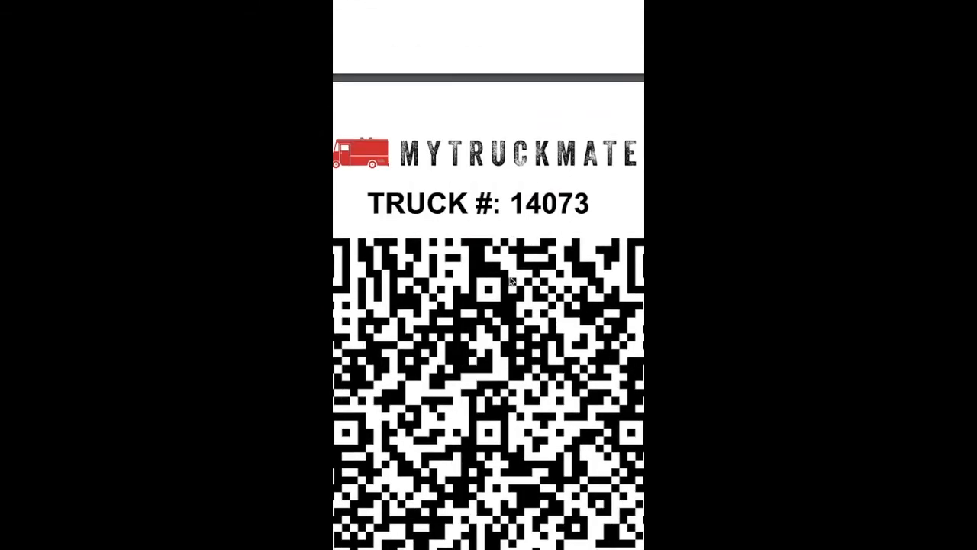
scroll(510, 279, up, 11)
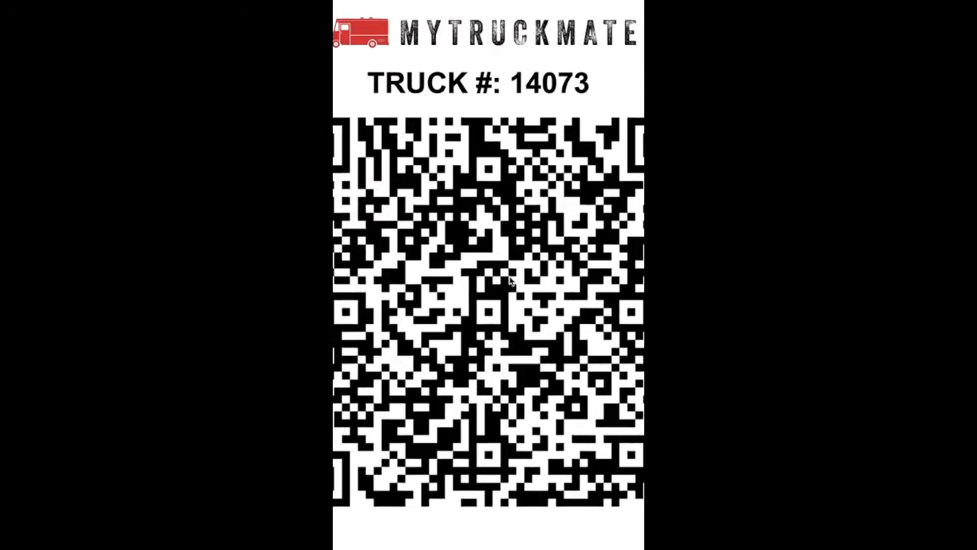
scroll(510, 281, up, 5)
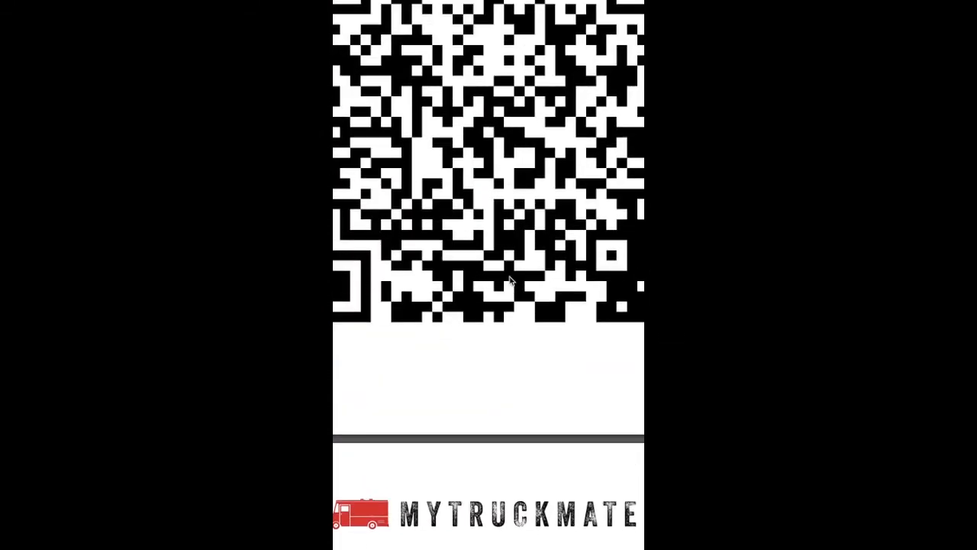
scroll(510, 280, up, 1)
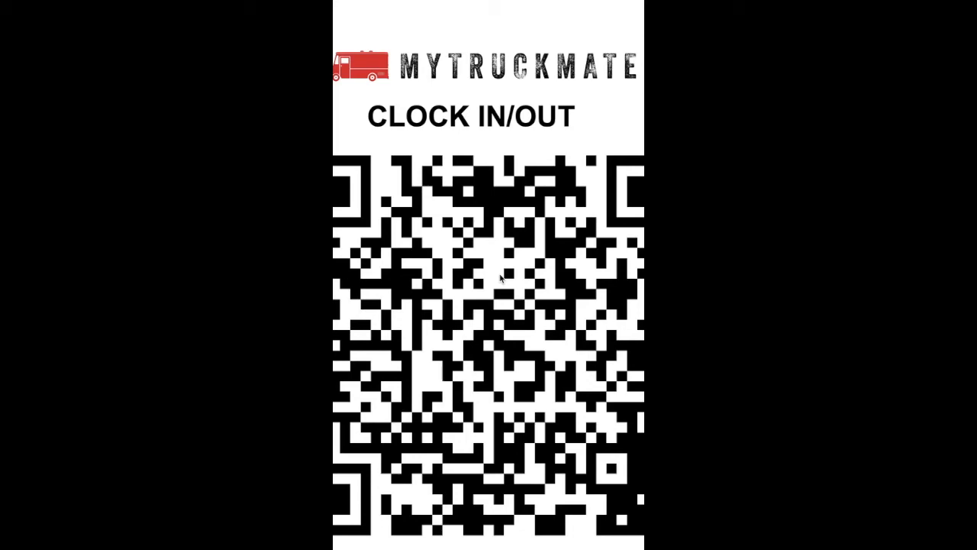
Scroll the QR sheet again, ending on the Enter PIN page for truck barcode V201674.
scroll(530, 327, down, 12)
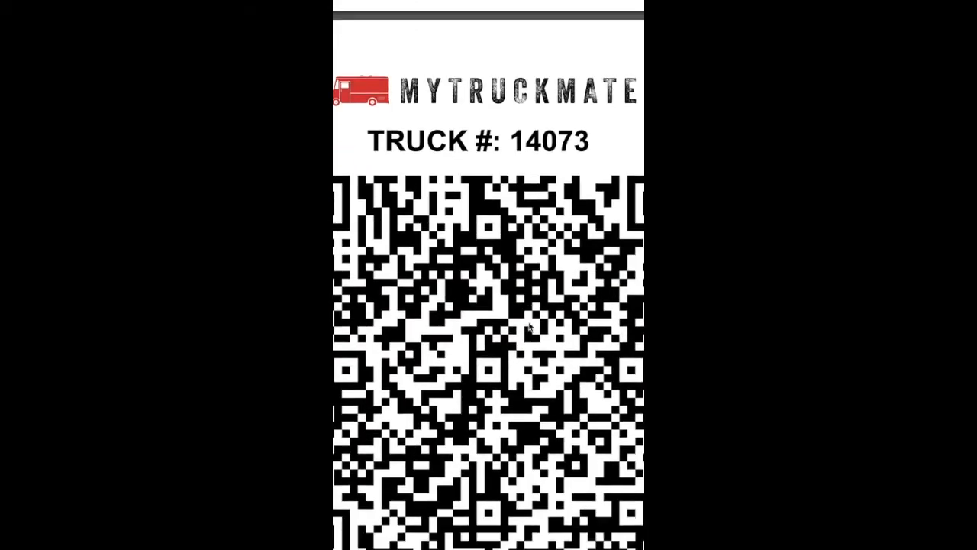
scroll(530, 327, down, 10)
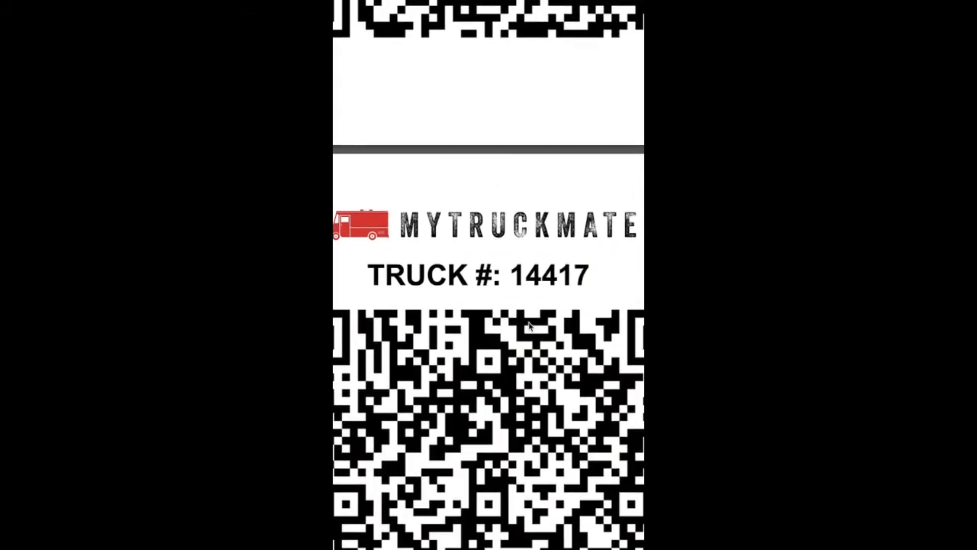
scroll(530, 327, down, 10)
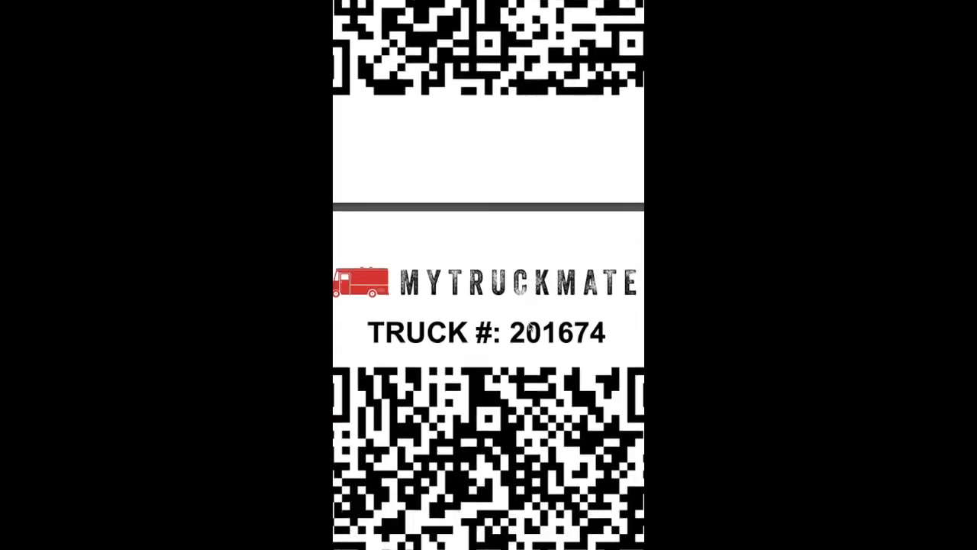
scroll(530, 327, down, 1)
scroll(530, 326, up, 10)
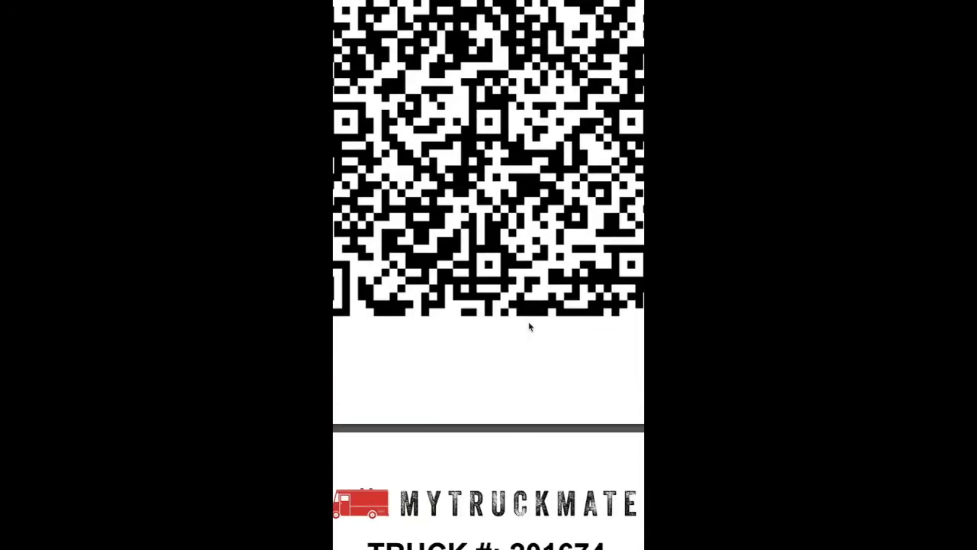
scroll(530, 327, up, 10)
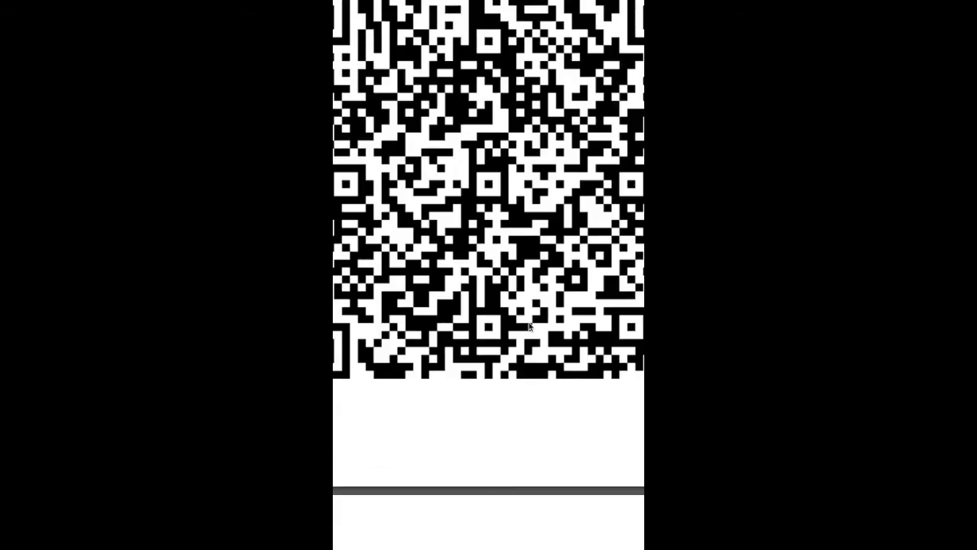
scroll(530, 326, up, 10)
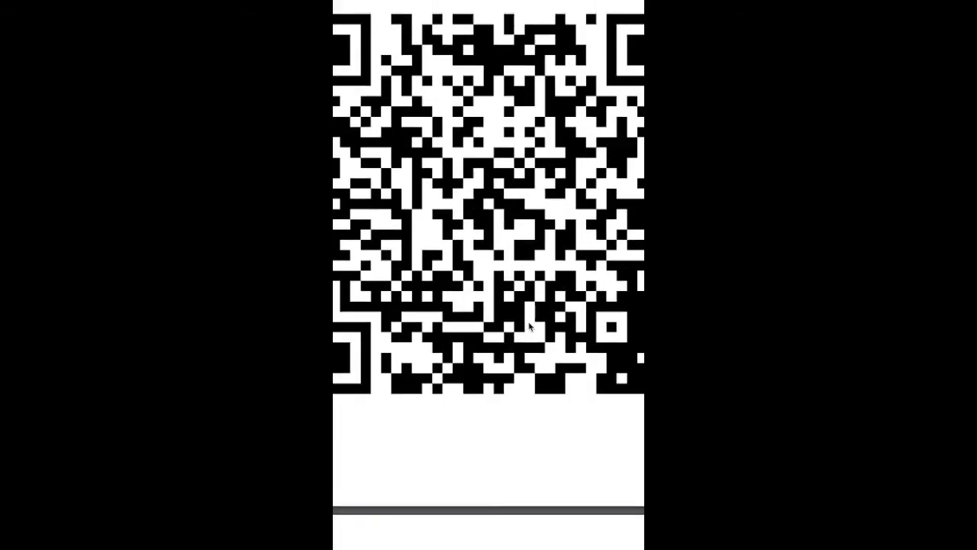
scroll(530, 327, down, 5)
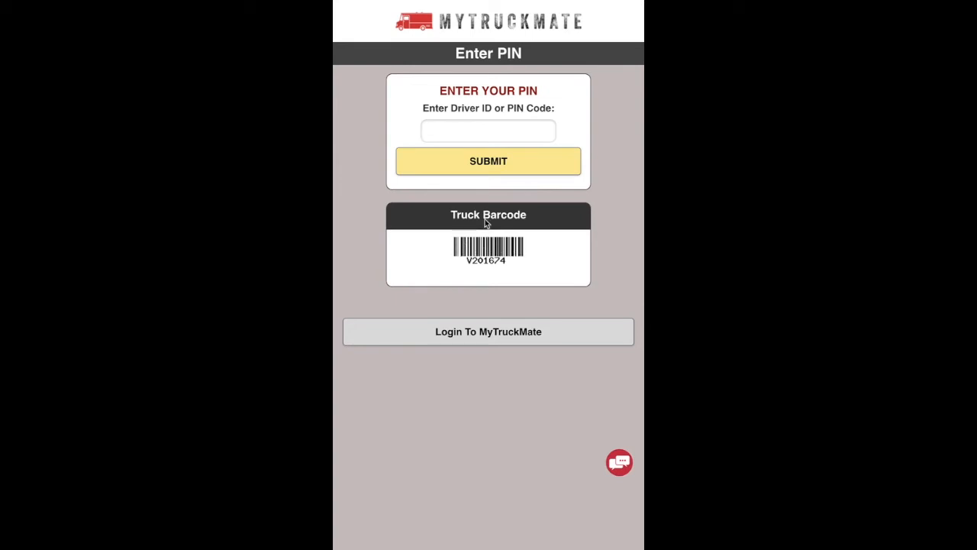
Enter the driver PIN and submit it to open truck 201674's details page.
click(465, 128)
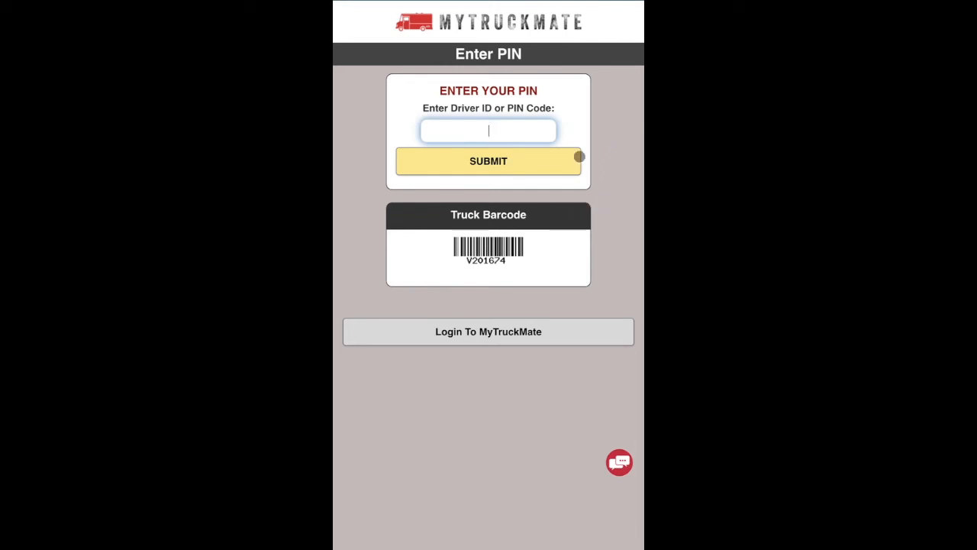
click(484, 161)
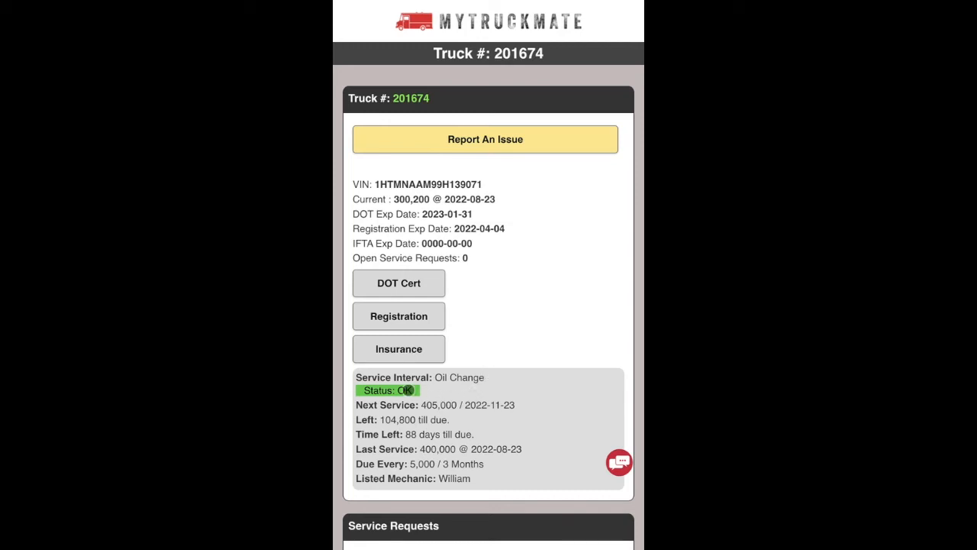
scroll(477, 442, down, 5)
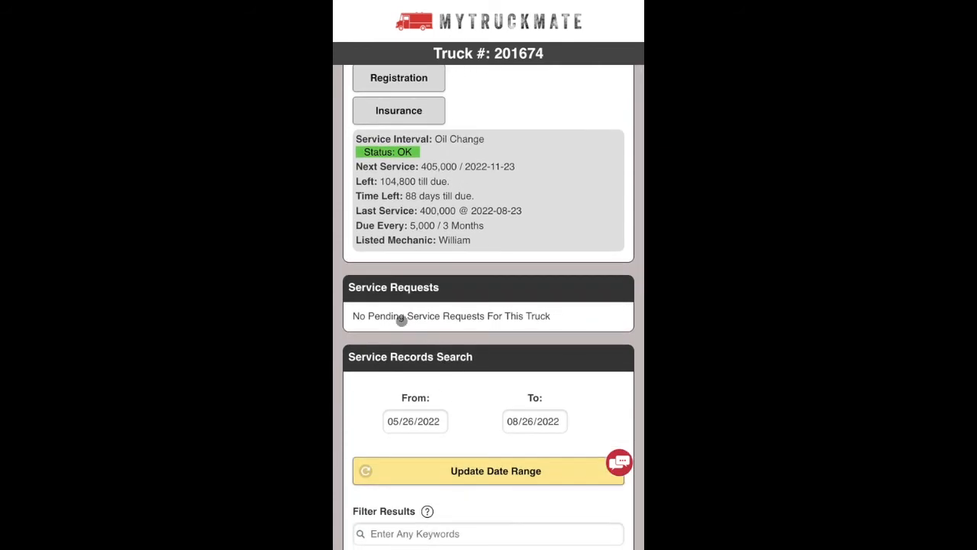
scroll(468, 442, down, 5)
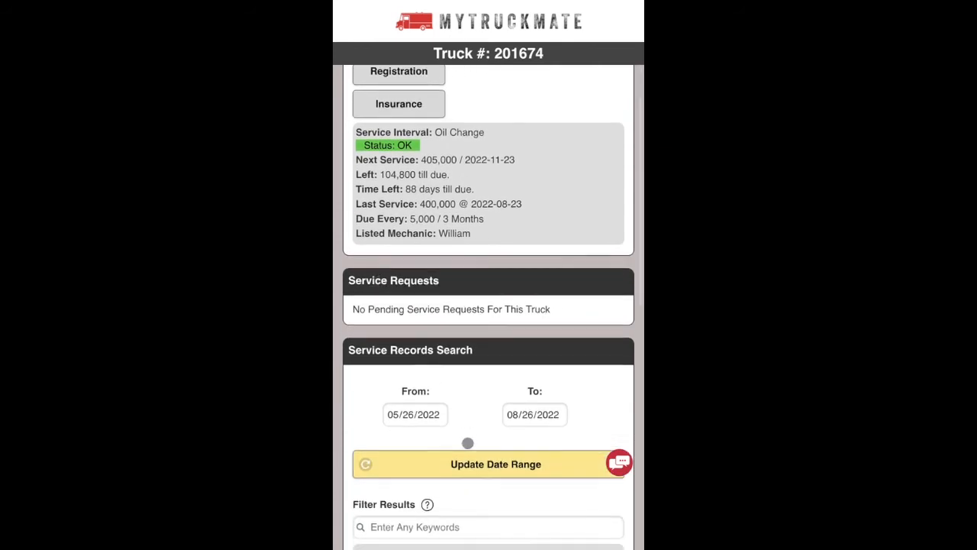
scroll(468, 443, down, 3)
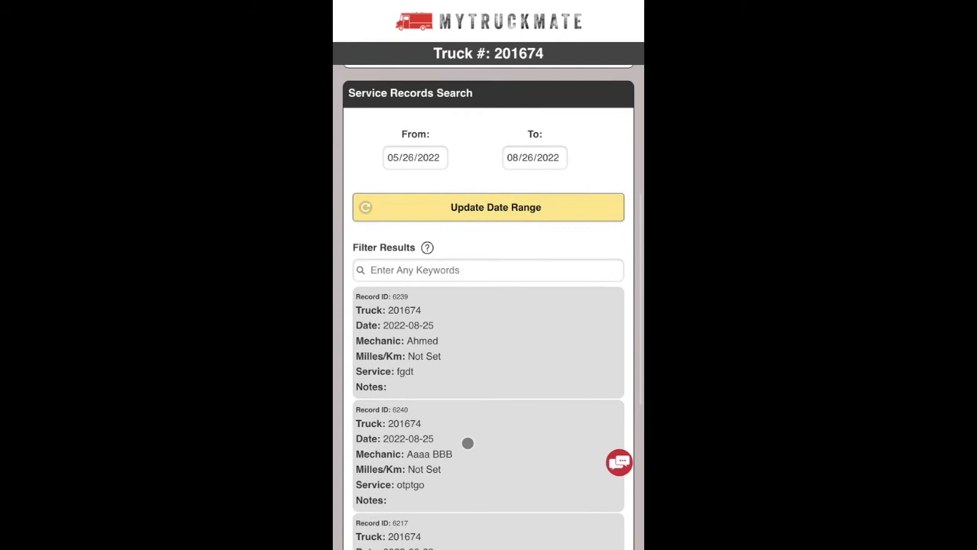
scroll(468, 443, up, 5)
scroll(467, 443, up, 6)
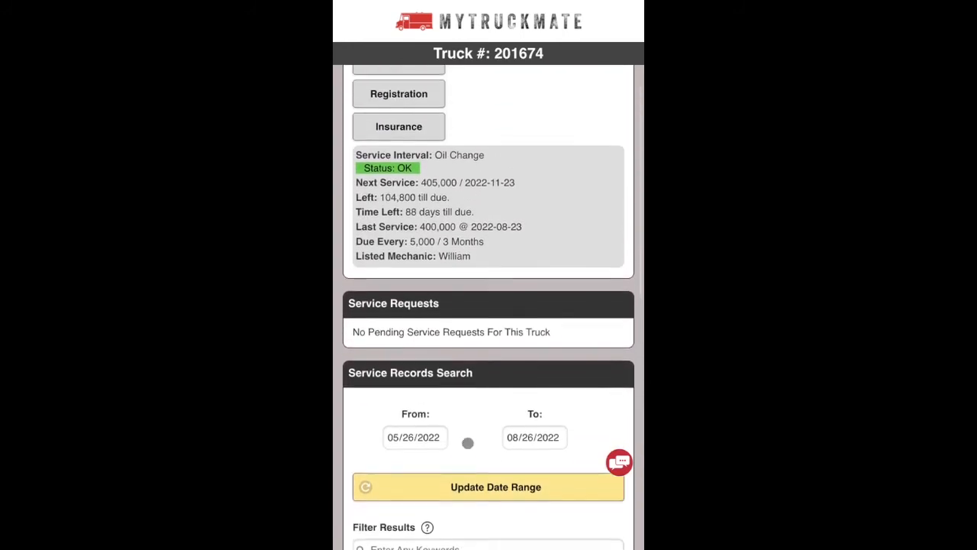
scroll(468, 442, up, 1)
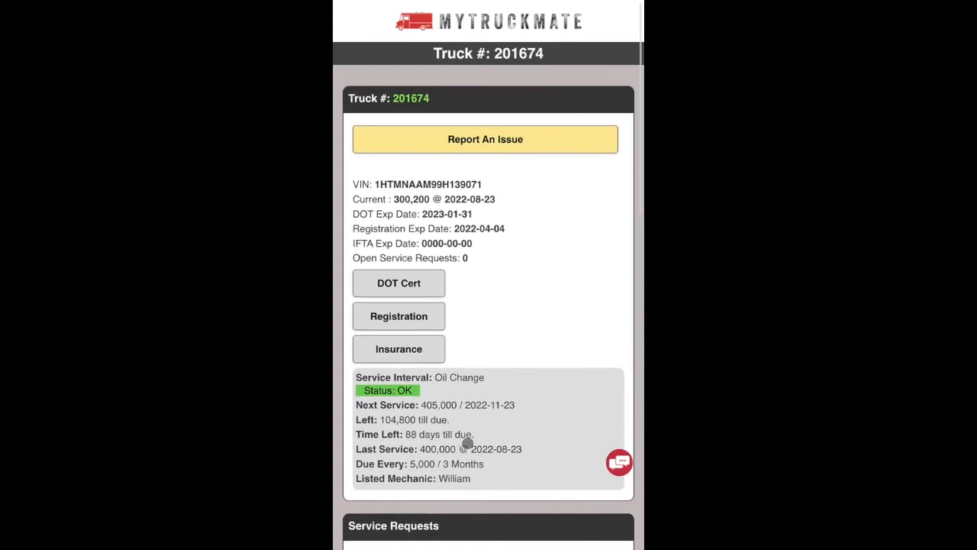
scroll(468, 443, down, 2)
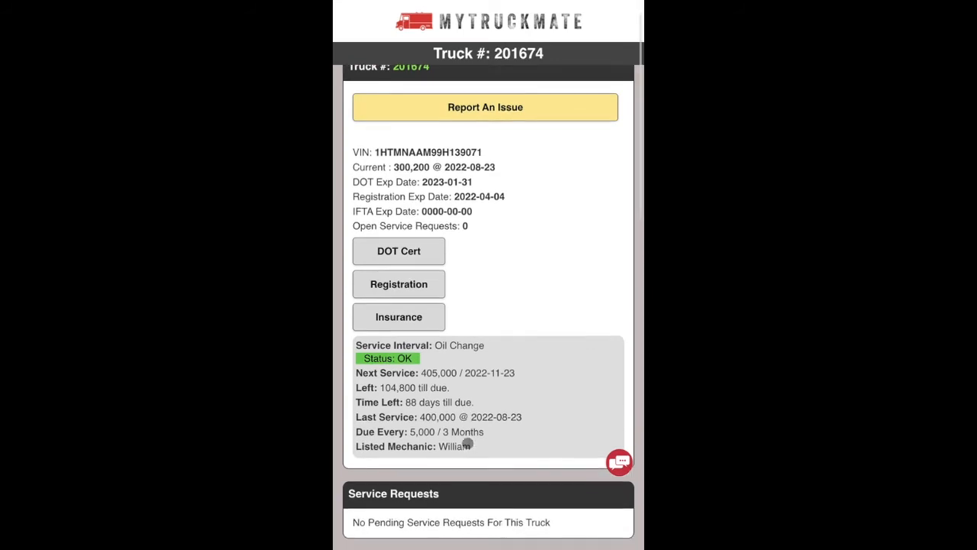
scroll(468, 443, up, 1)
scroll(468, 443, down, 1)
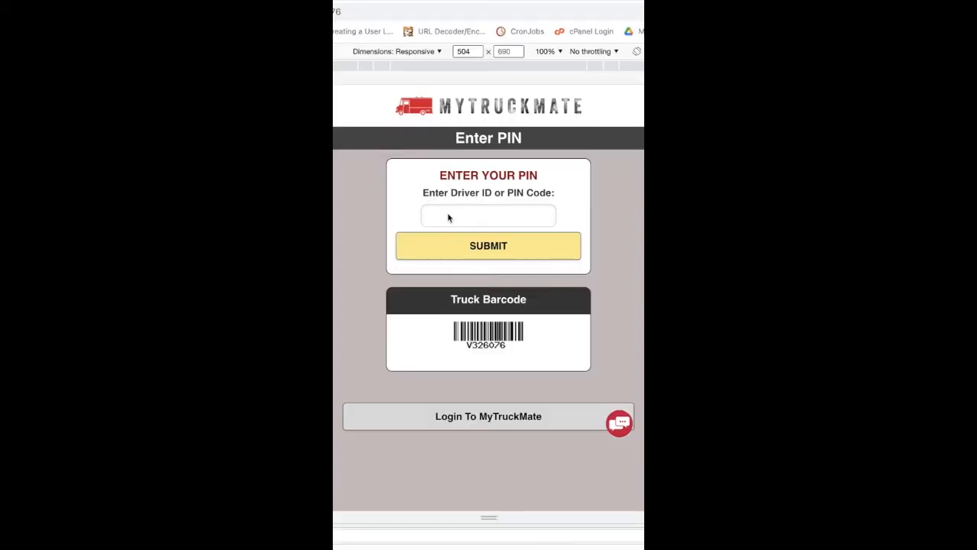
Sign in with the driver PIN and review truck 326076's oil change, 241 days overdue.
click(448, 217)
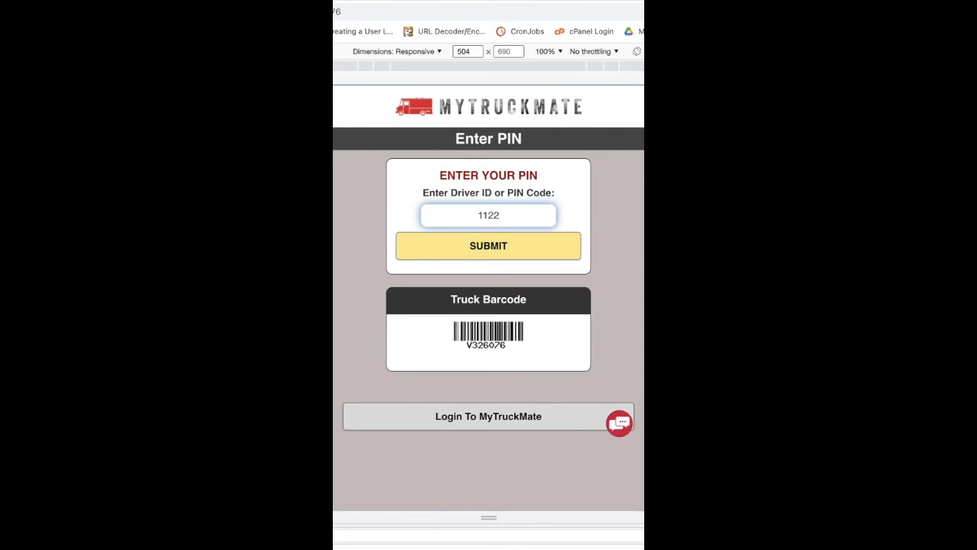
key(Return)
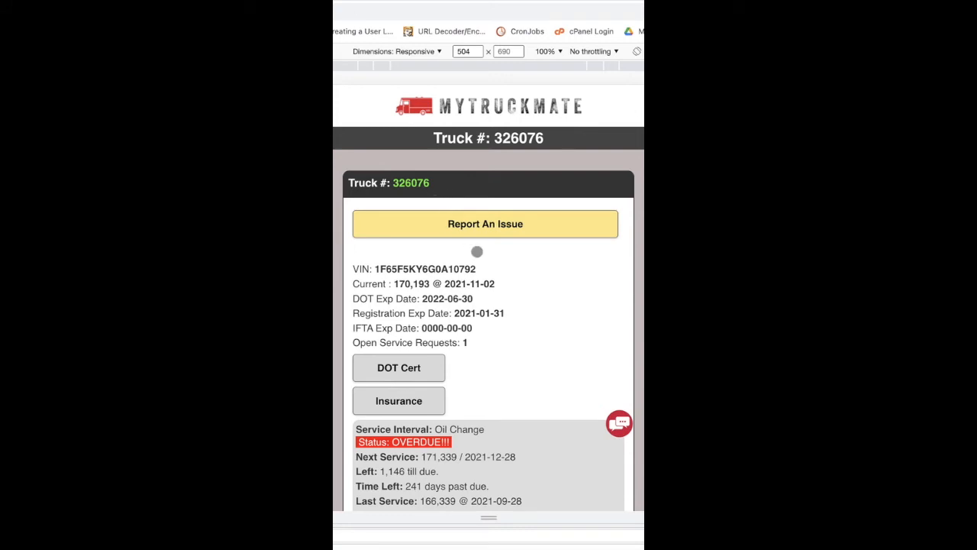
scroll(476, 251, down, 3)
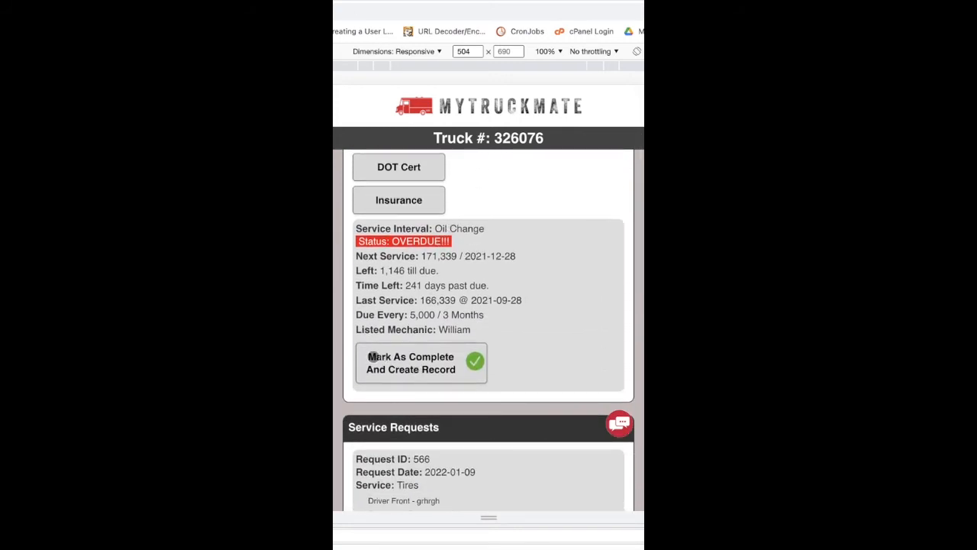
scroll(554, 324, down, 5)
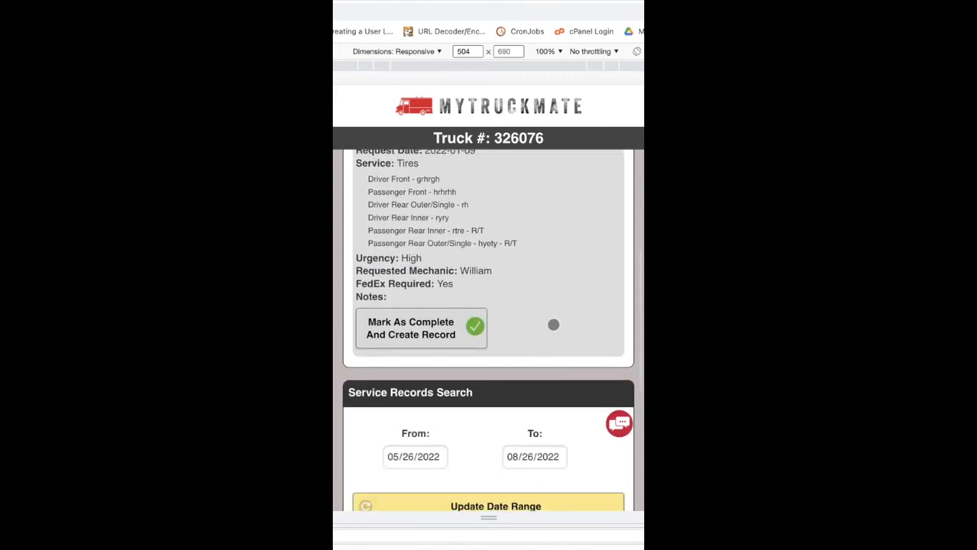
scroll(491, 316, up, 4)
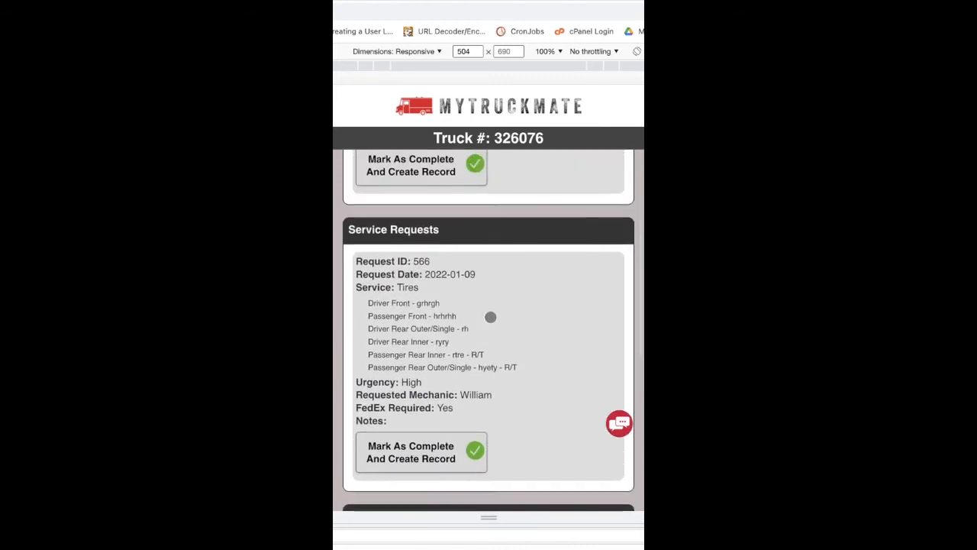
scroll(490, 316, up, 3)
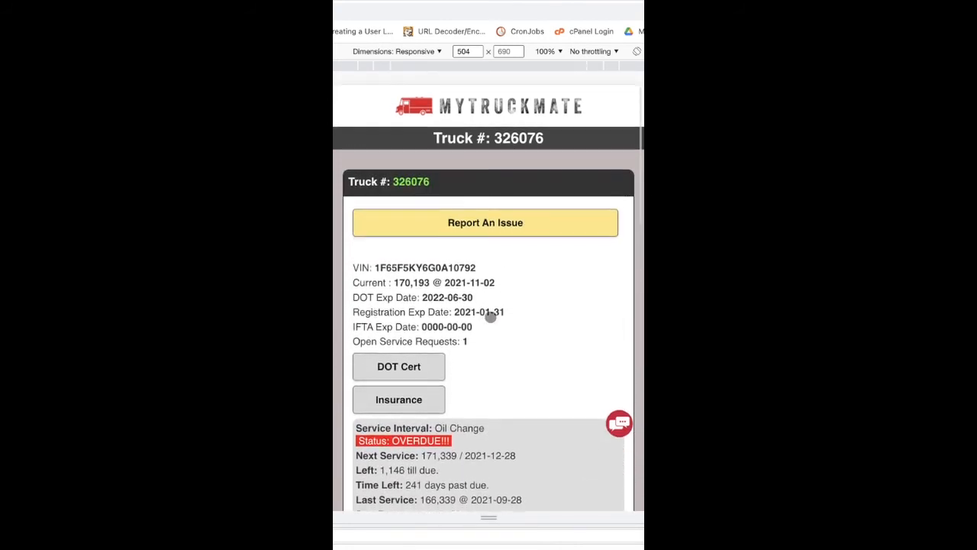
scroll(490, 316, down, 1)
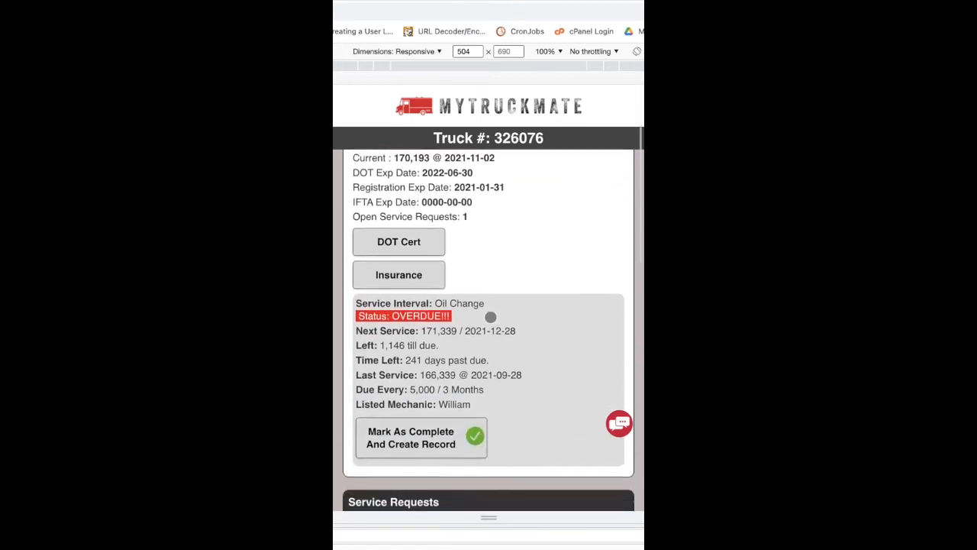
scroll(490, 316, down, 1)
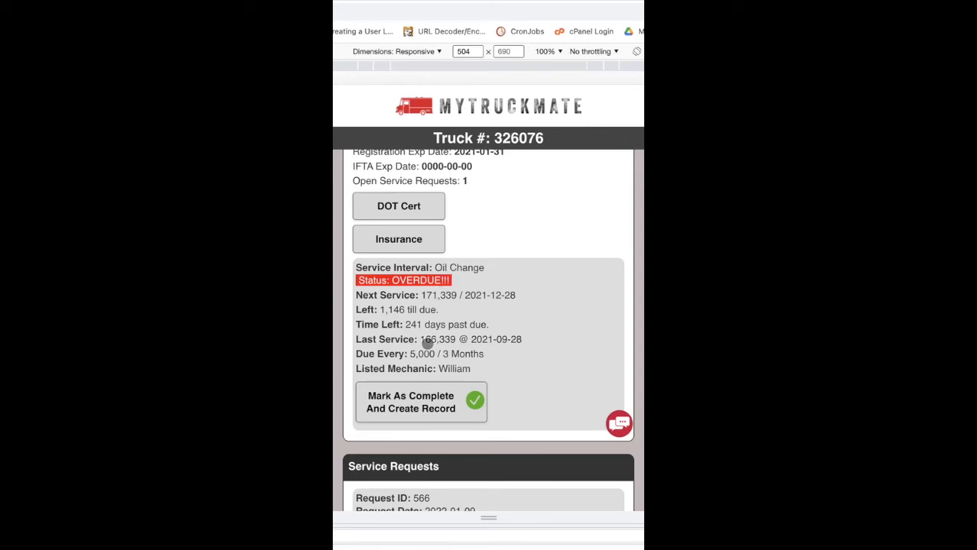
Mark truck 326076's oil change complete at 175000 miles, keeping the existing mechanic.
click(424, 397)
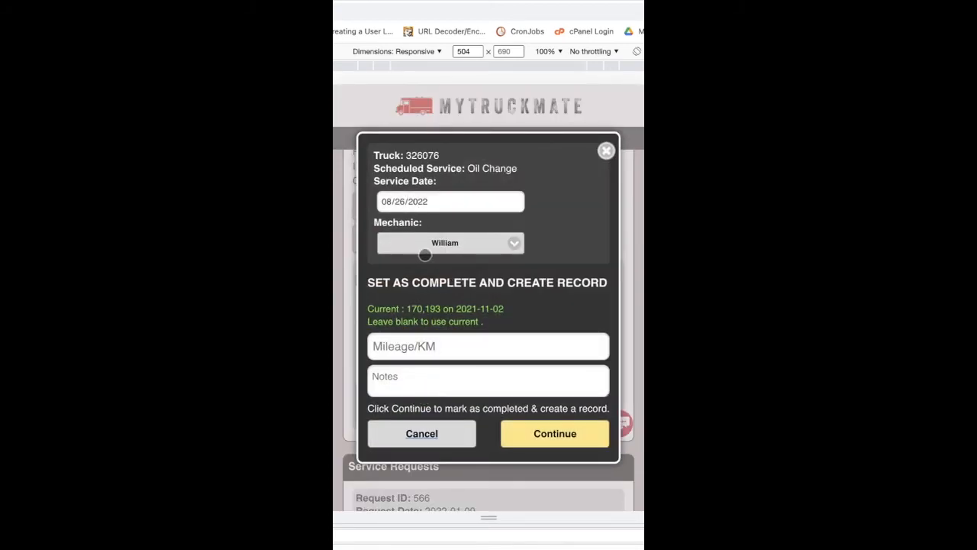
click(444, 242)
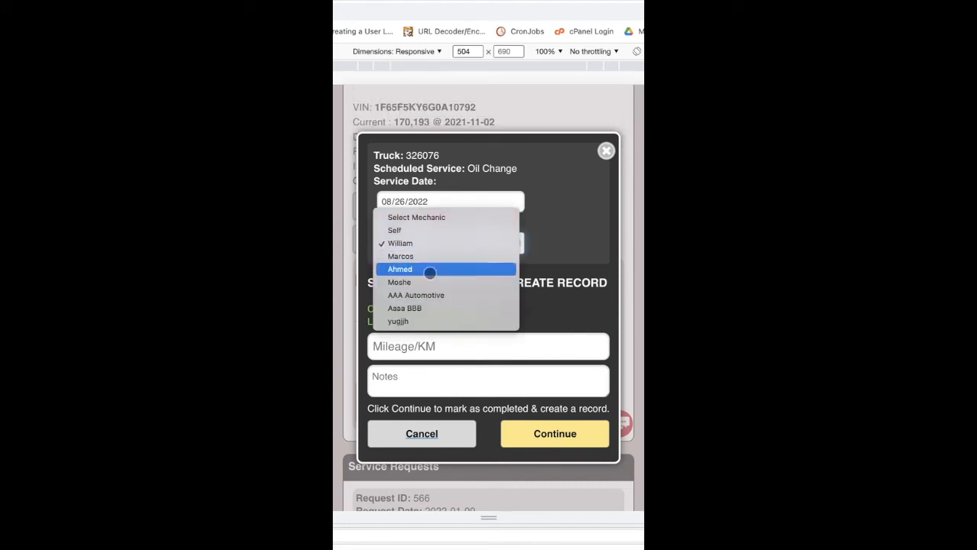
click(556, 182)
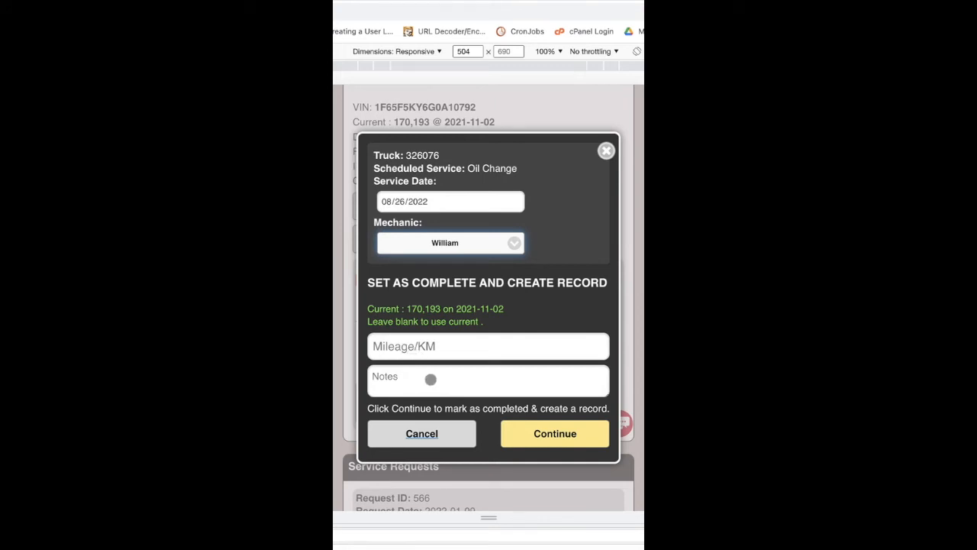
click(405, 345)
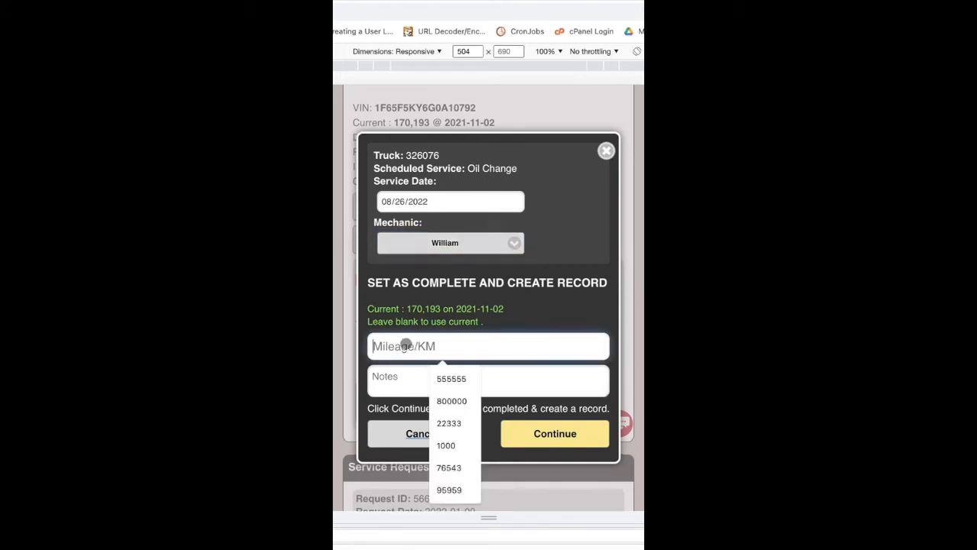
text(175000)
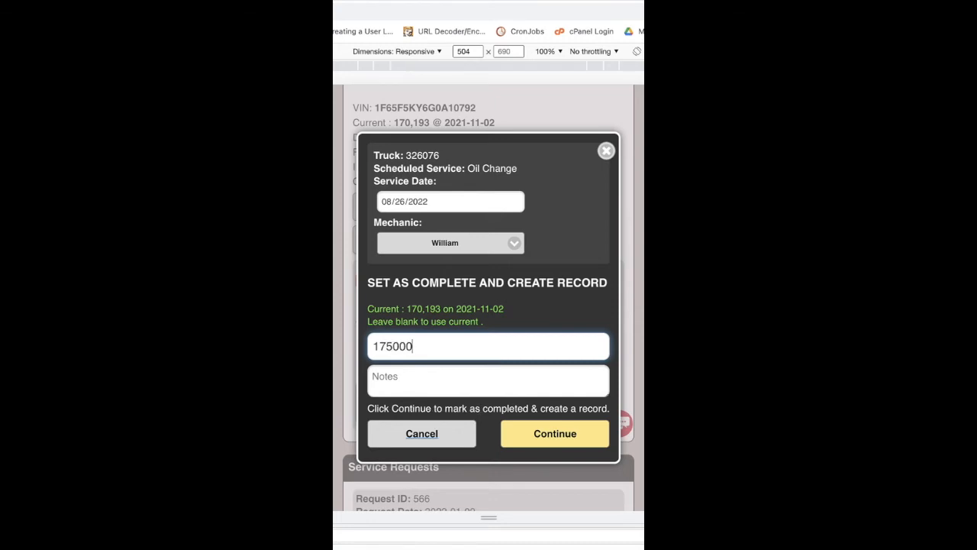
scroll(462, 281, down, 1)
click(432, 352)
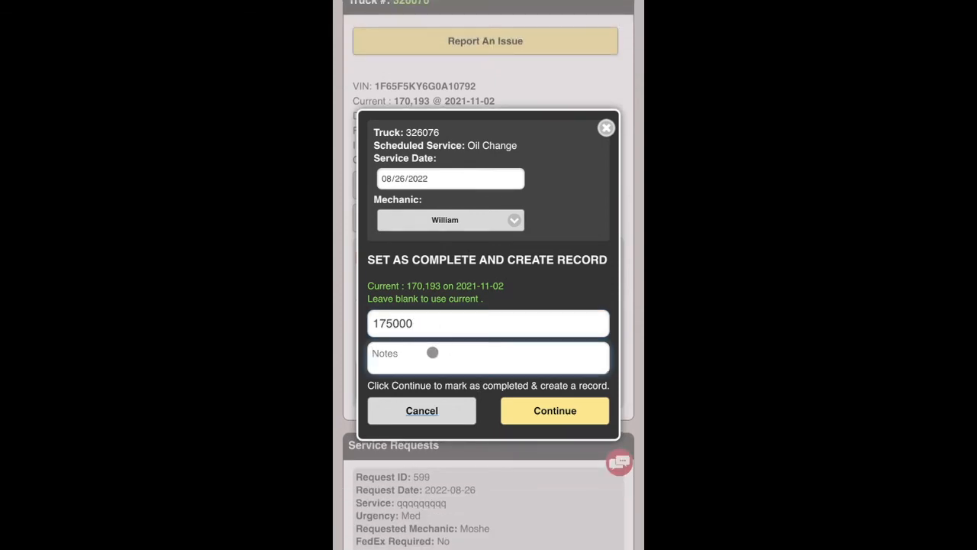
click(550, 413)
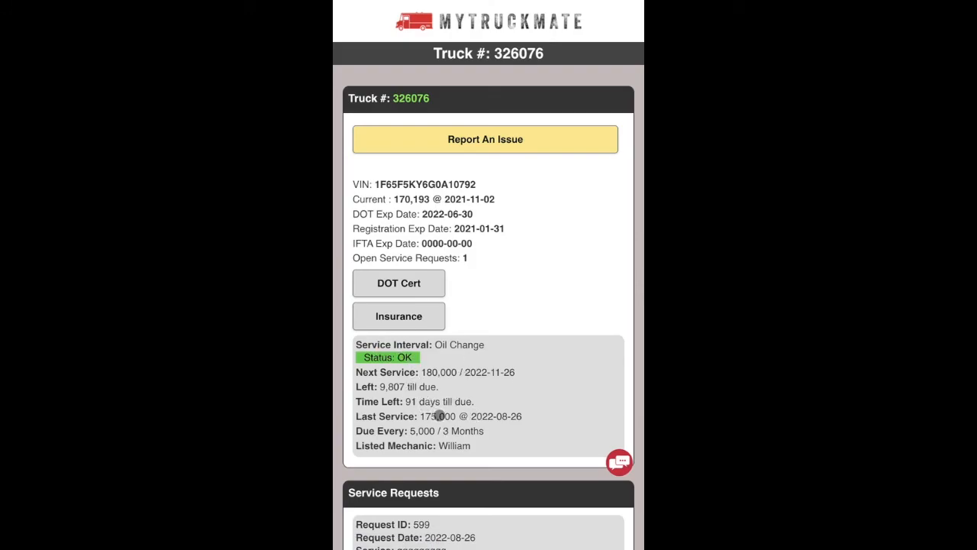
Begin completing service request 599, then cancel so it stays open.
scroll(448, 416, down, 2)
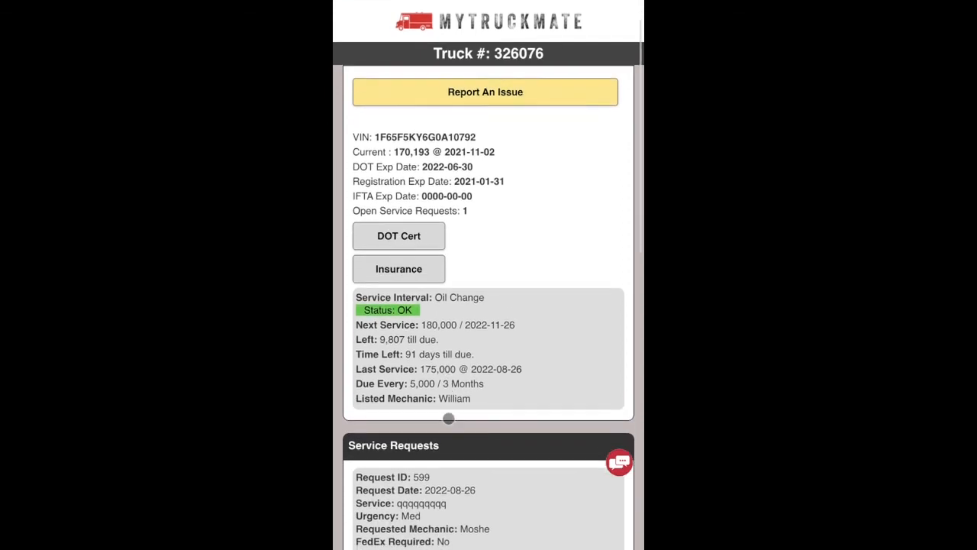
scroll(448, 417, down, 2)
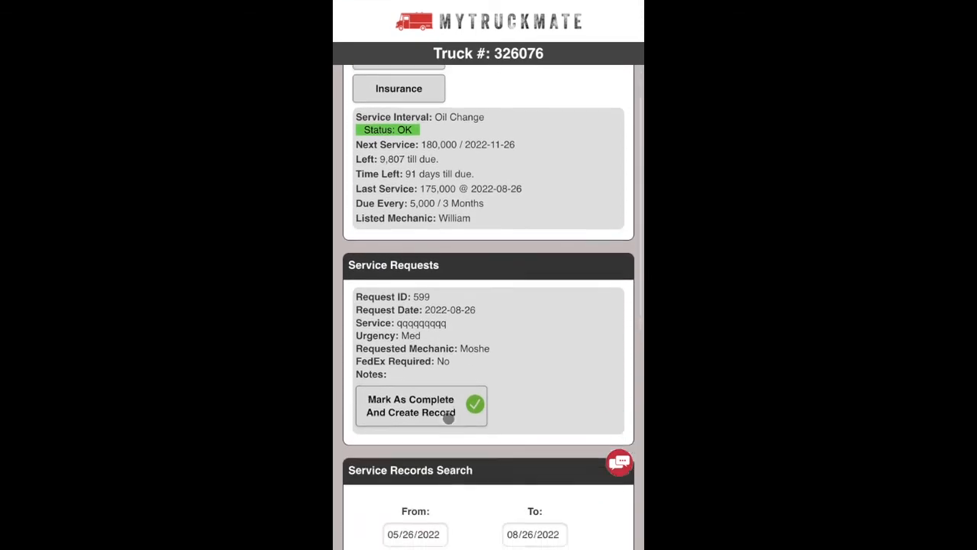
click(432, 400)
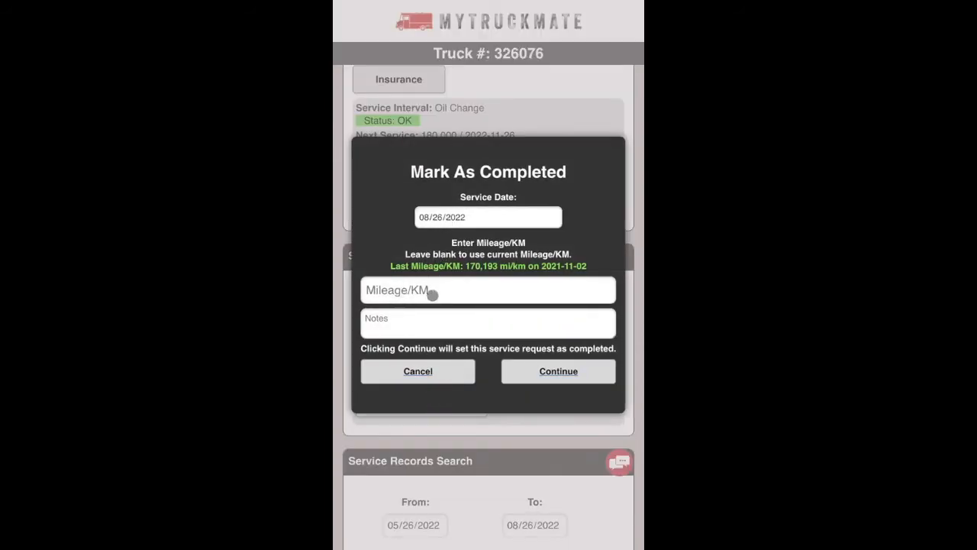
click(447, 372)
scroll(489, 355, up, 1)
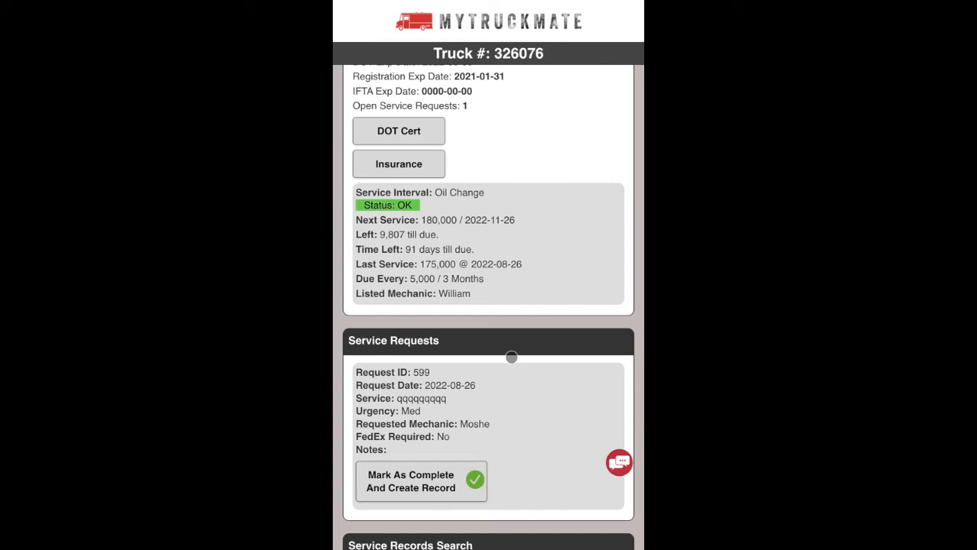
scroll(512, 356, up, 2)
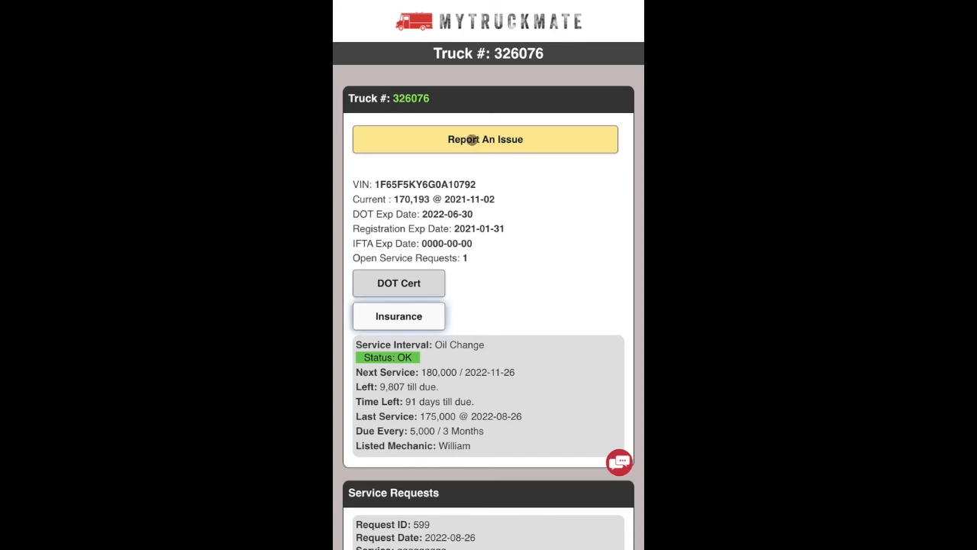
Start an issue report for truck 326076 and select its description box.
click(479, 139)
click(445, 170)
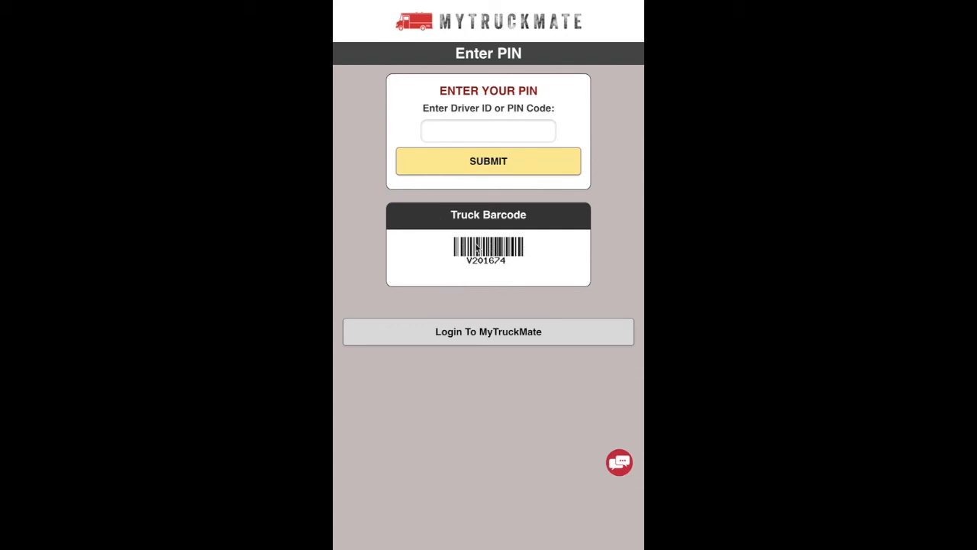
Sign in with the driver PIN for truck 201674.
click(461, 130)
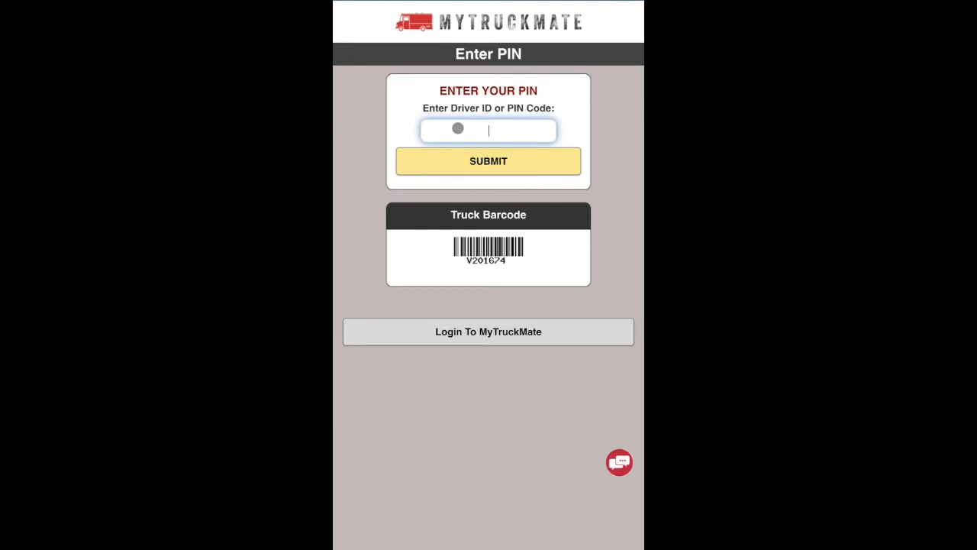
click(495, 162)
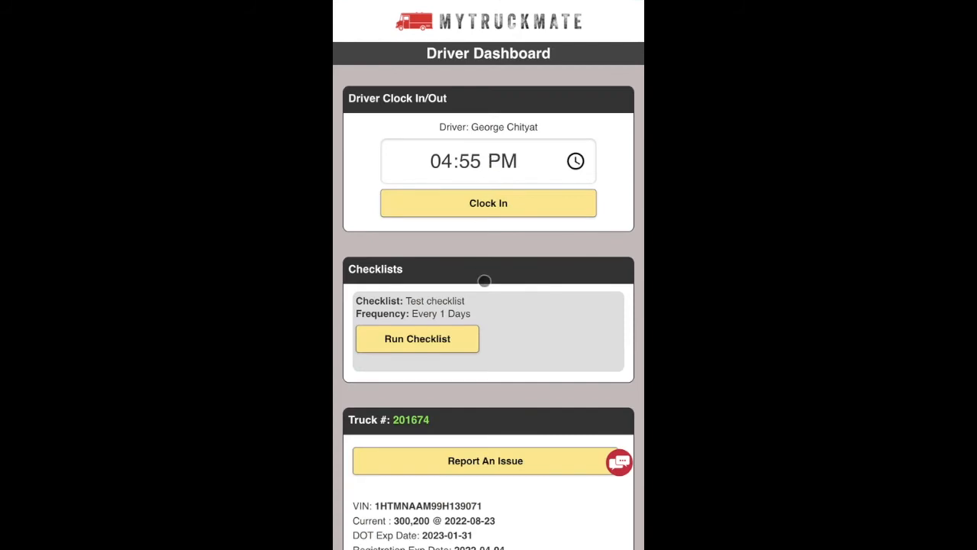
Scroll the Driver Dashboard down and start the Test checklist.
scroll(484, 282, down, 1)
scroll(484, 281, down, 2)
scroll(483, 279, up, 3)
scroll(437, 238, down, 3)
scroll(439, 237, down, 2)
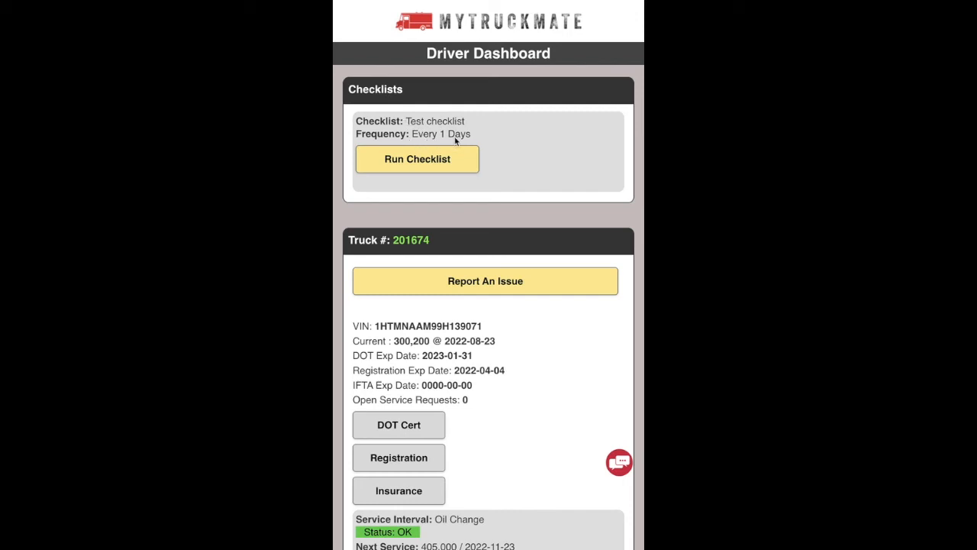
click(421, 162)
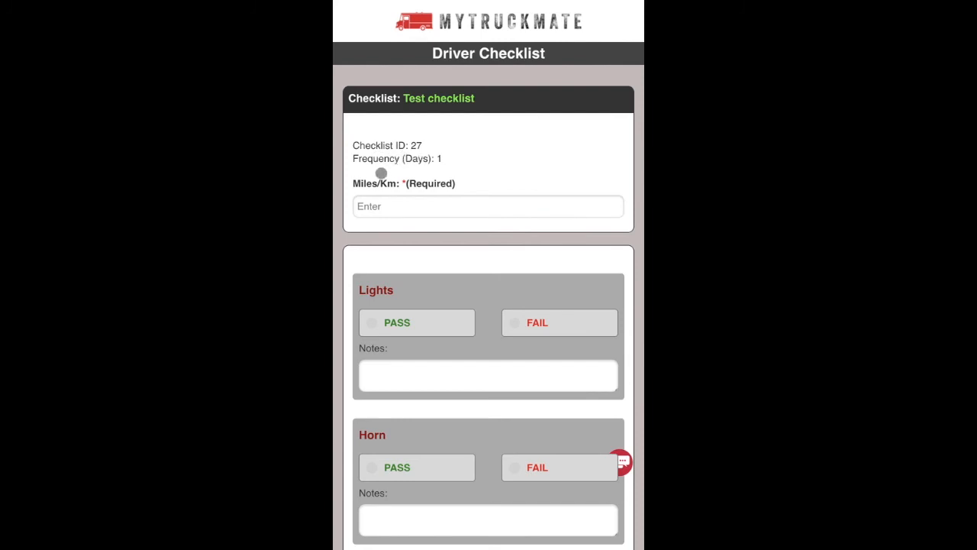
Enter 200000 as the truck's current mileage on the checklist.
click(381, 207)
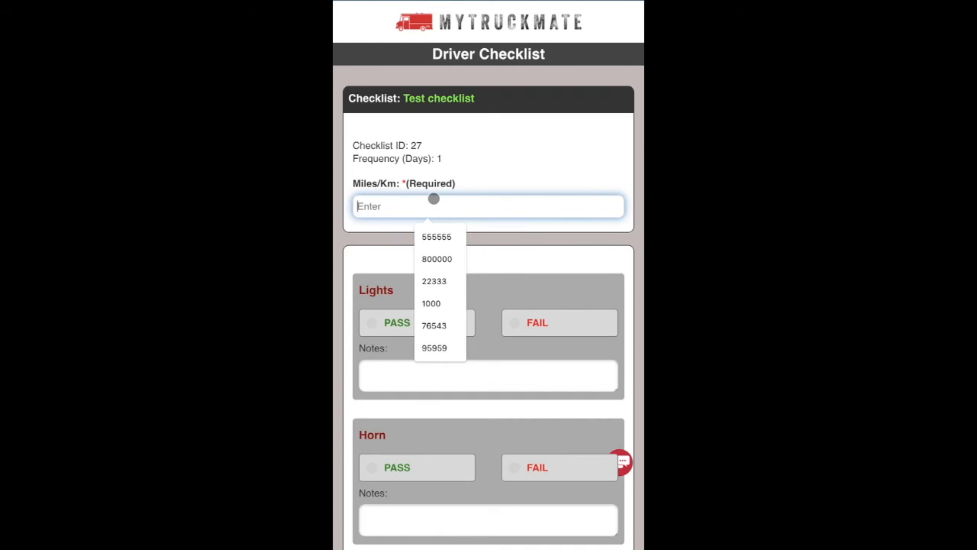
text(200000)
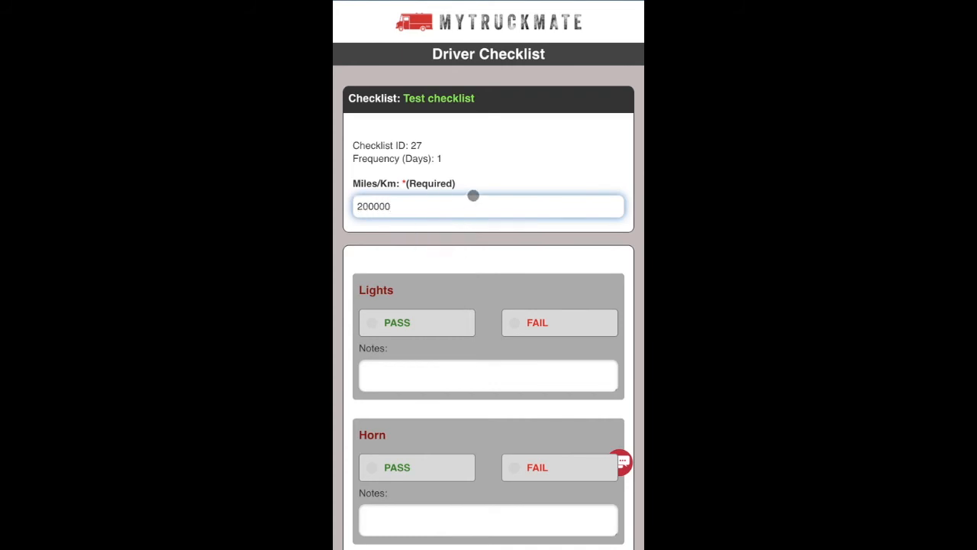
scroll(483, 198, down, 3)
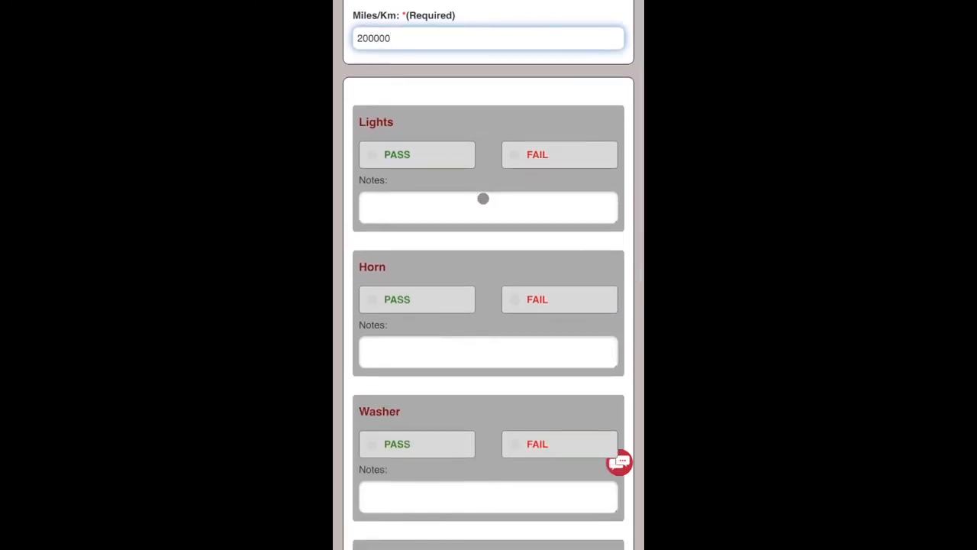
scroll(422, 302, down, 2)
scroll(422, 302, down, 2)
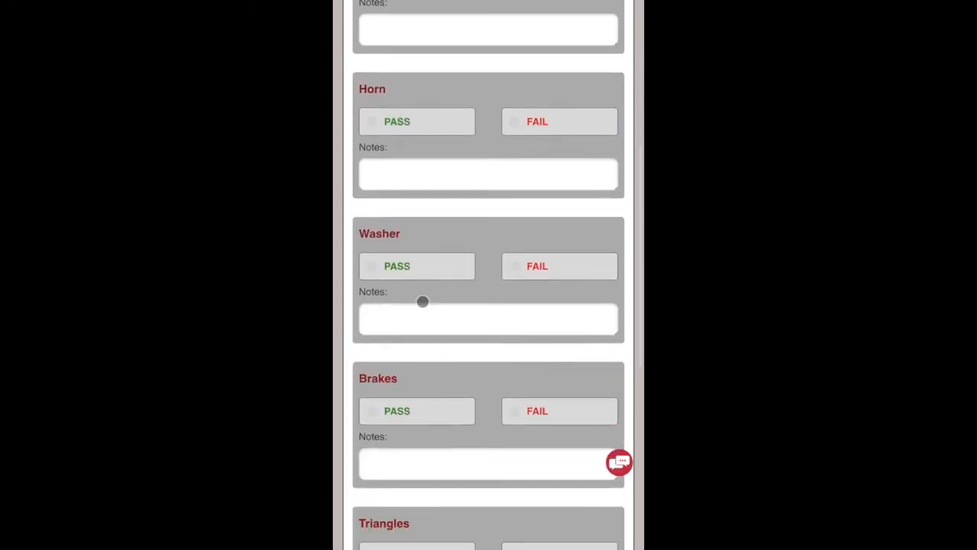
scroll(422, 301, up, 5)
Fail Lights, Brakes and Triangles; pass Horn, Washer and Extinguisher with note 'hello'.
click(420, 300)
click(414, 439)
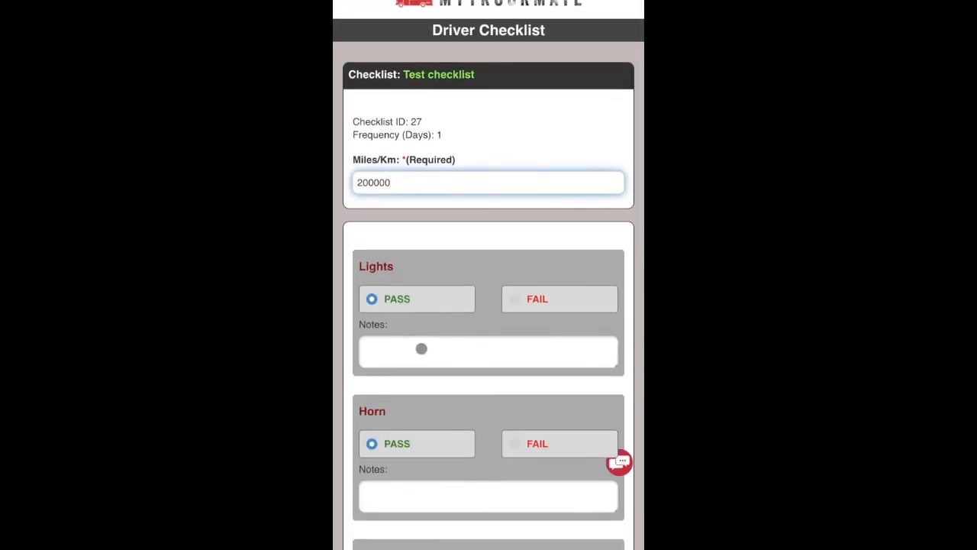
scroll(455, 356, down, 2)
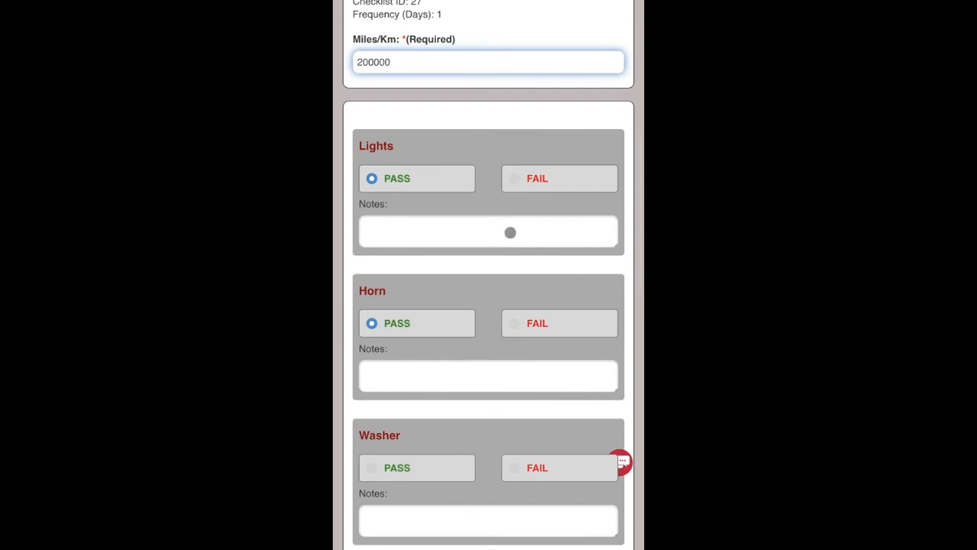
click(537, 178)
click(449, 233)
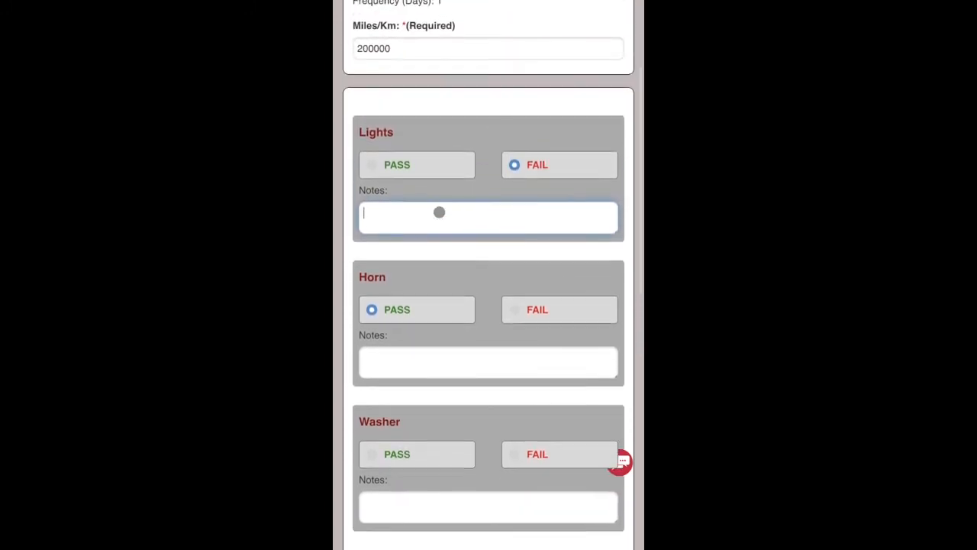
click(425, 261)
click(548, 418)
click(530, 427)
click(454, 403)
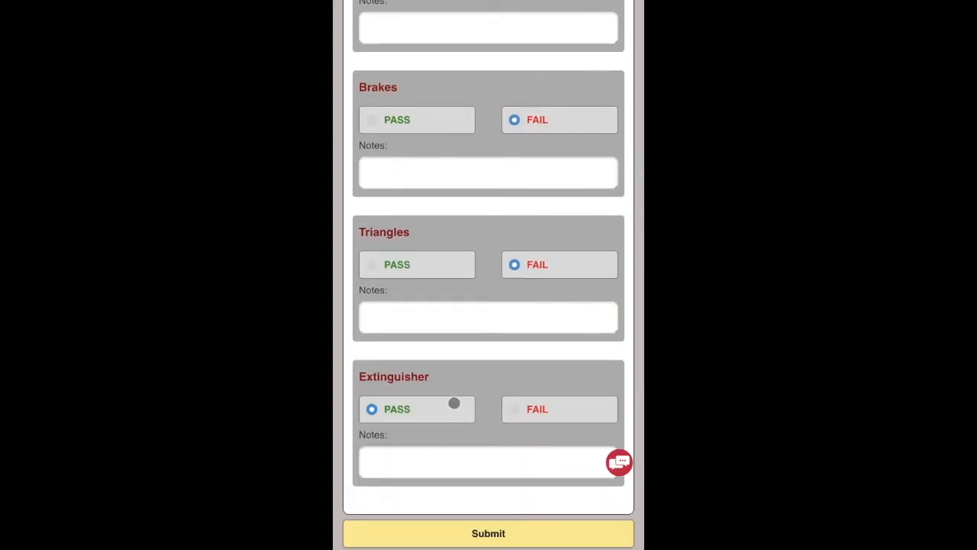
click(472, 460)
text(h)
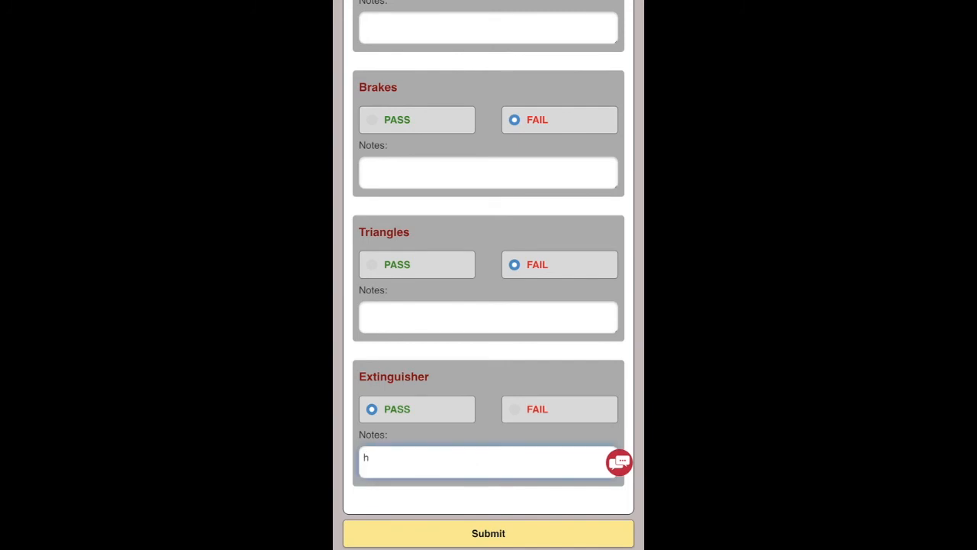
text(ello)
Submit the completed Test checklist.
click(485, 532)
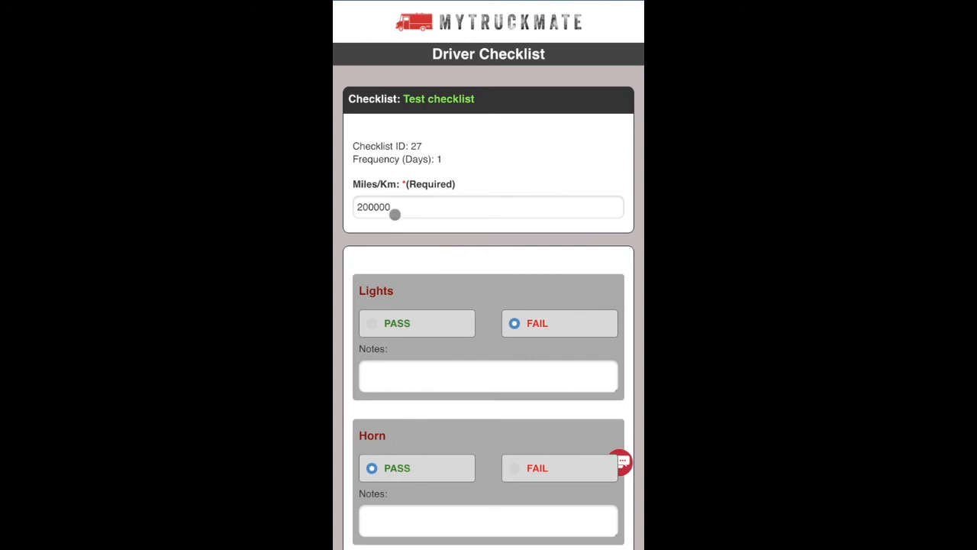
scroll(421, 262, down, 5)
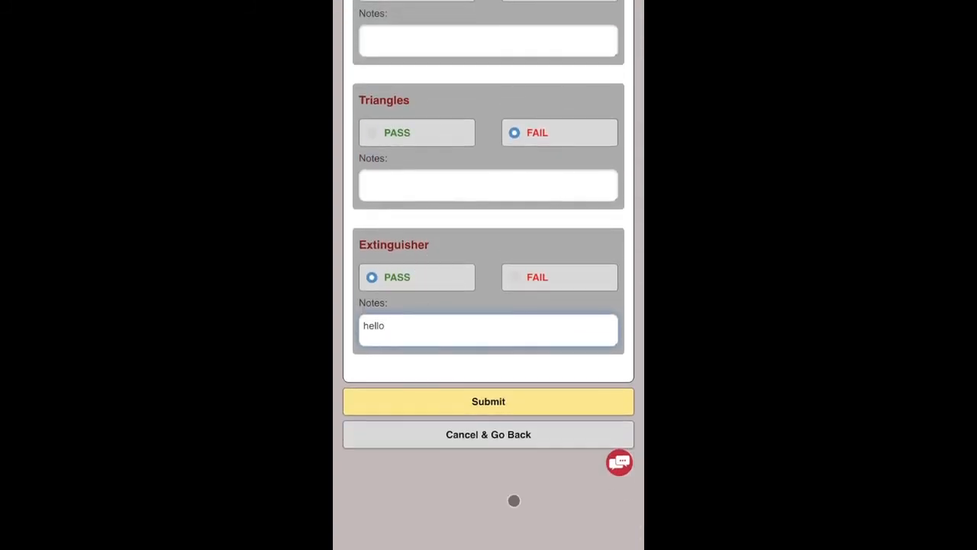
click(488, 402)
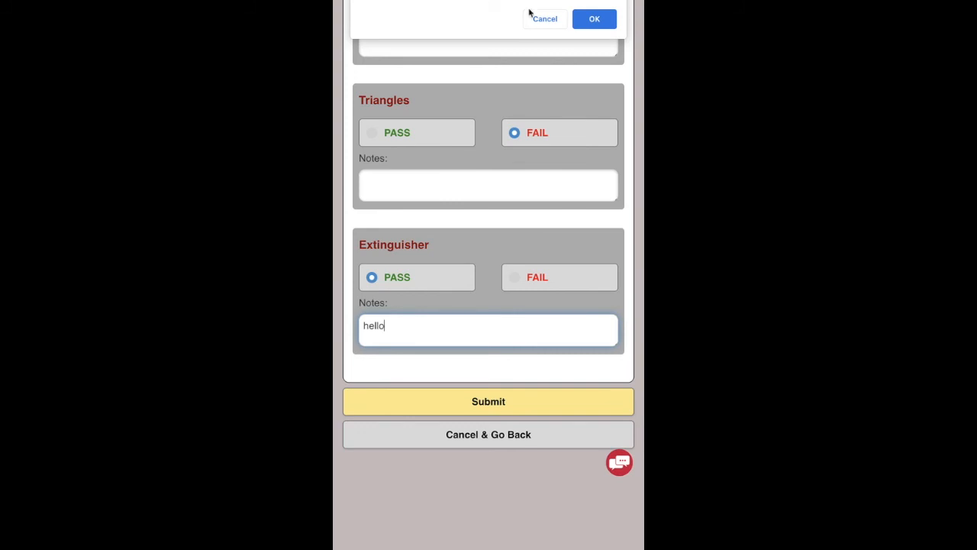
Confirm submission and return to the dashboard showing truck 201674 at 200,000 miles.
click(595, 20)
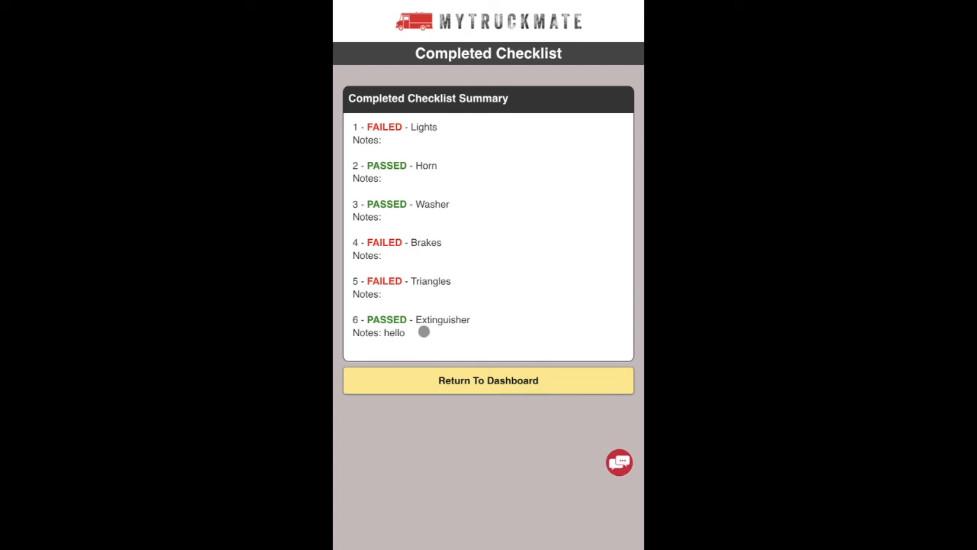
click(497, 388)
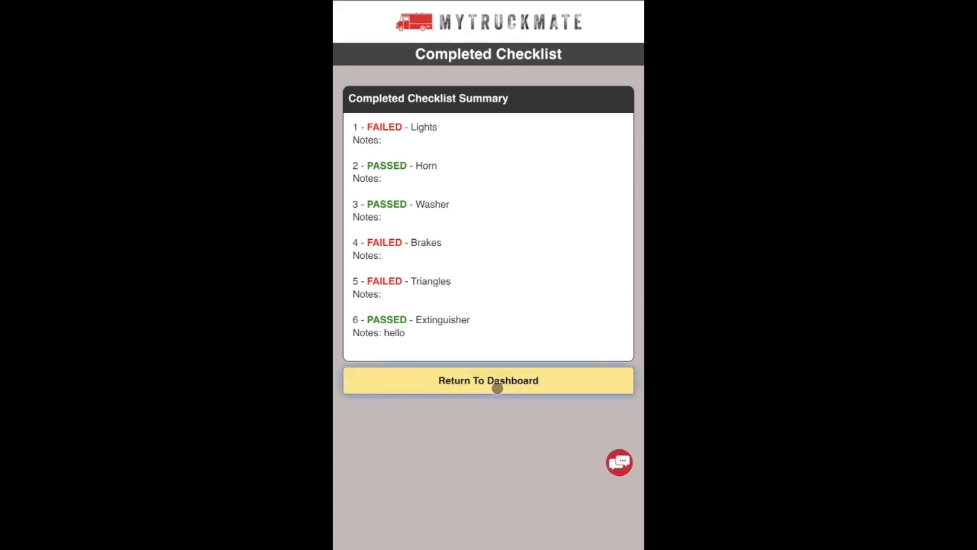
scroll(497, 388, down, 5)
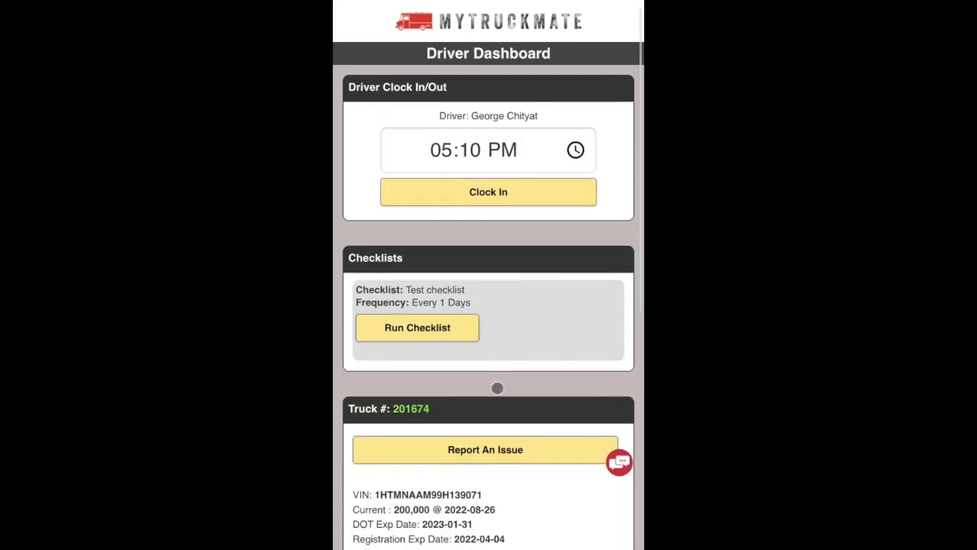
scroll(497, 388, down, 2)
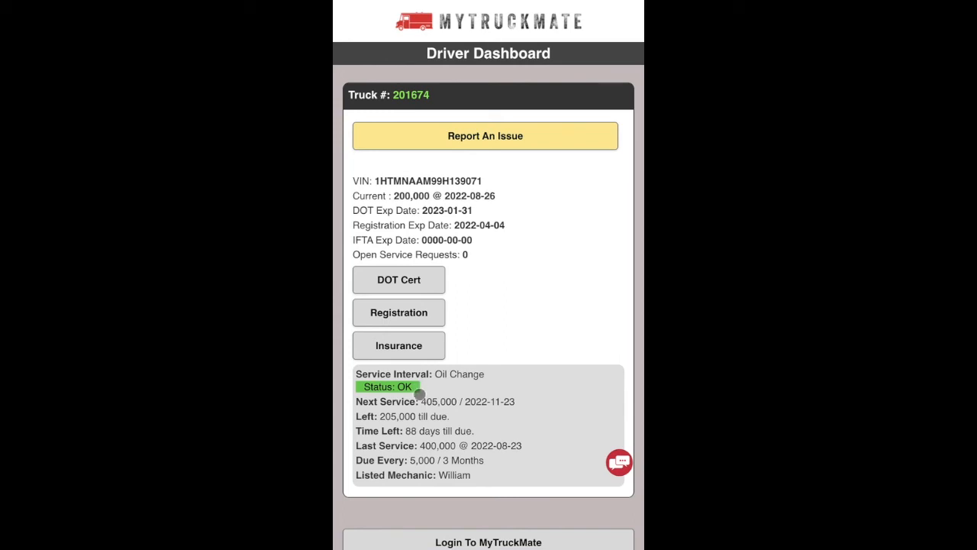
scroll(489, 429, down, 1)
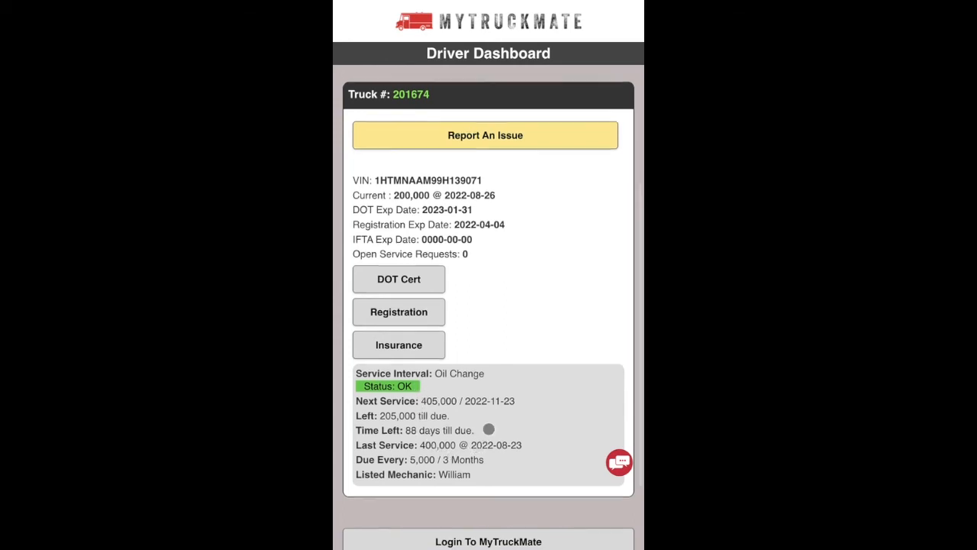
scroll(488, 429, up, 1)
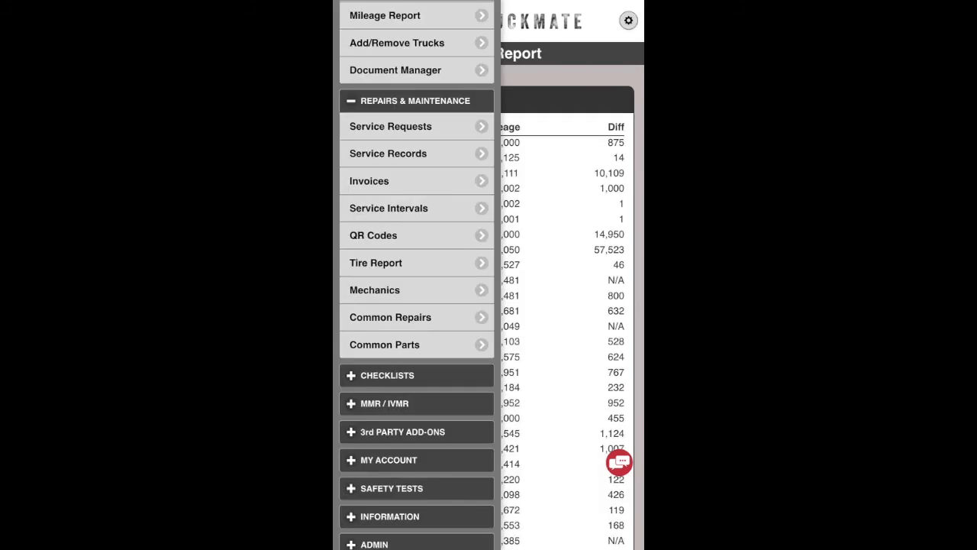
Read the Mileage Report's truck mileage histories and daily averages down to the bottom, then open the side menu.
scroll(401, 171, up, 3)
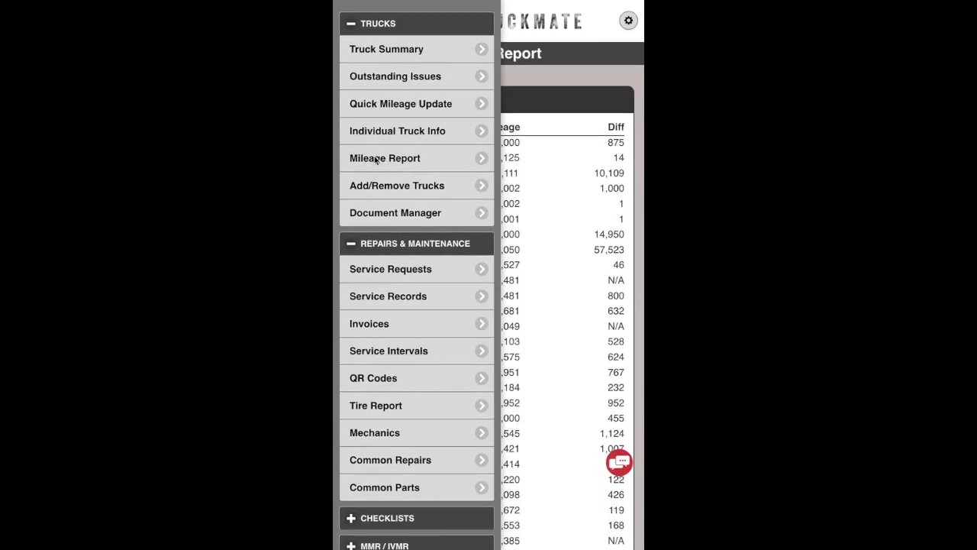
click(413, 159)
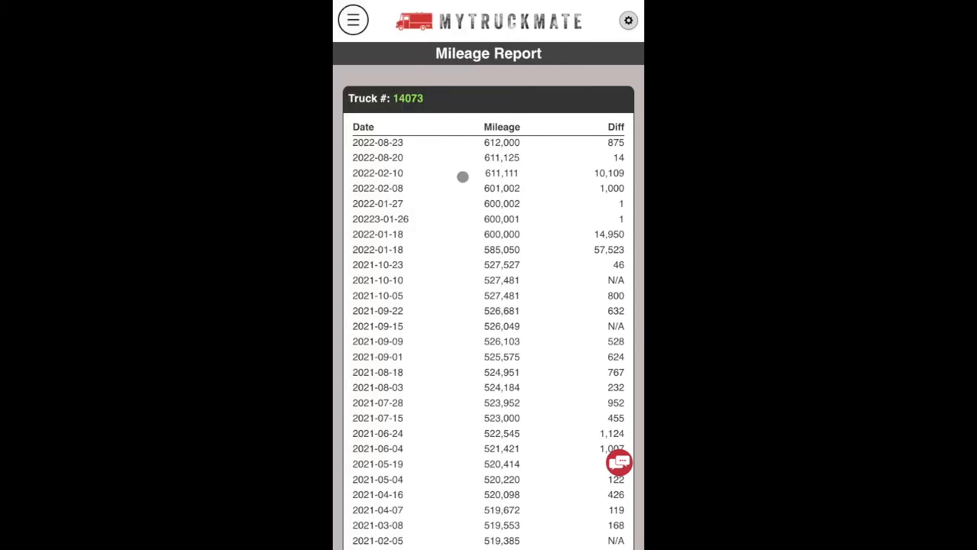
scroll(434, 154, down, 3)
scroll(433, 154, down, 2)
scroll(434, 155, up, 5)
scroll(443, 321, down, 2)
scroll(443, 320, up, 1)
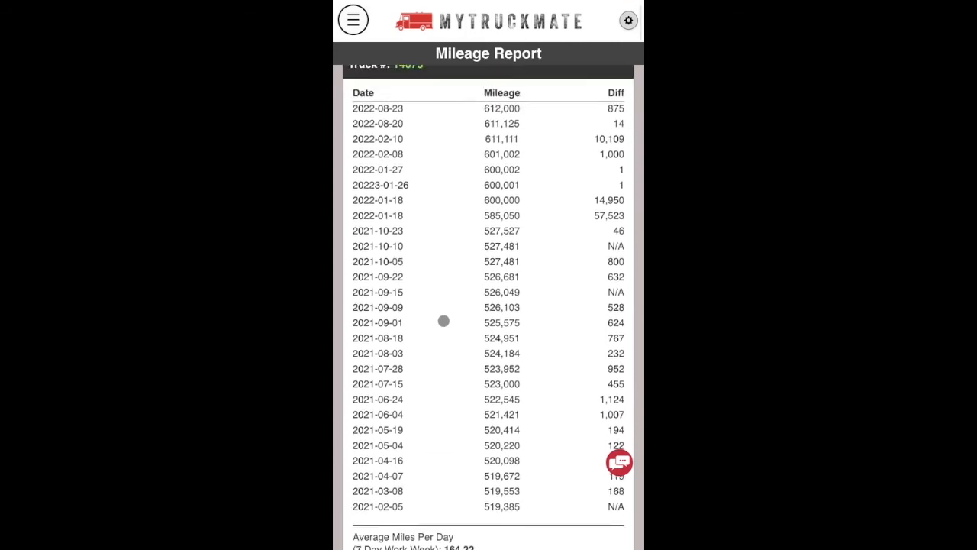
scroll(444, 321, up, 1)
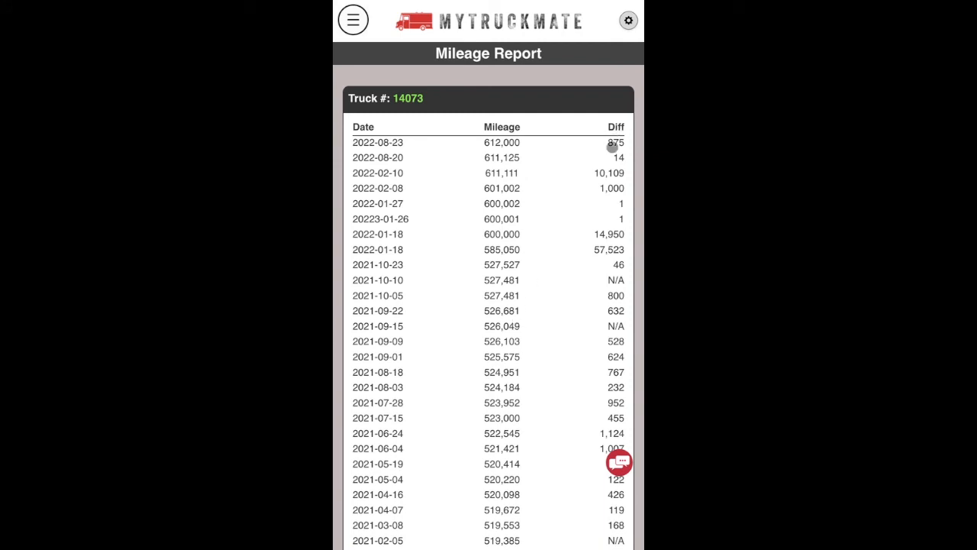
scroll(622, 311, down, 5)
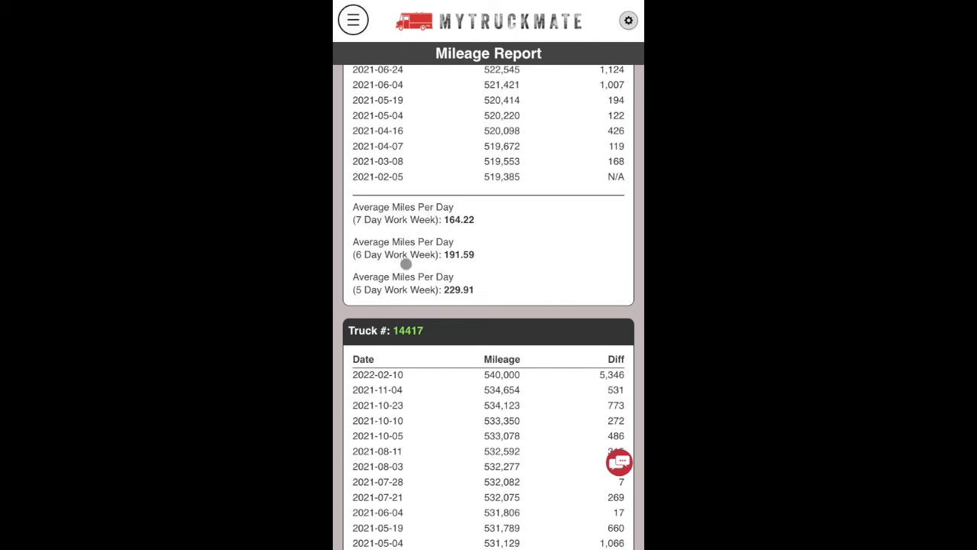
scroll(456, 305, down, 10)
scroll(455, 305, down, 15)
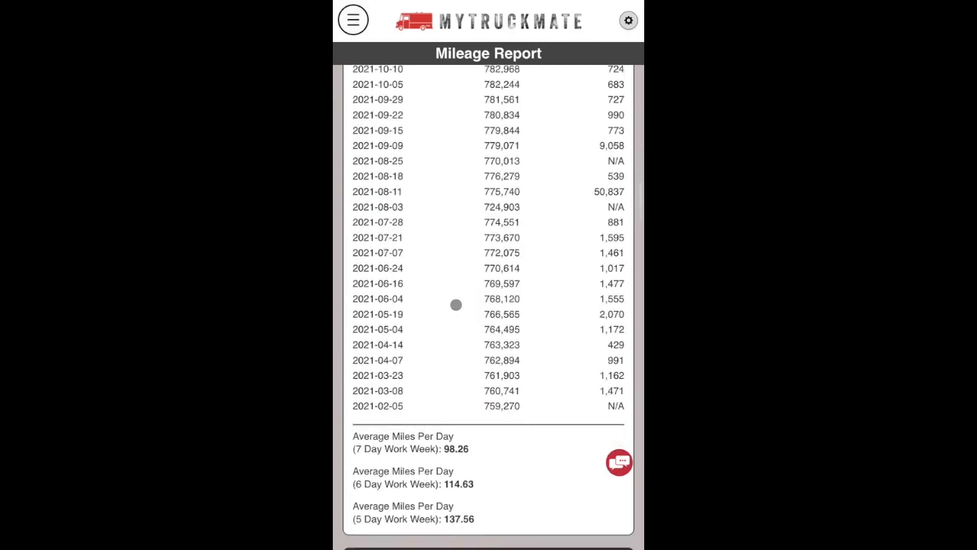
click(353, 20)
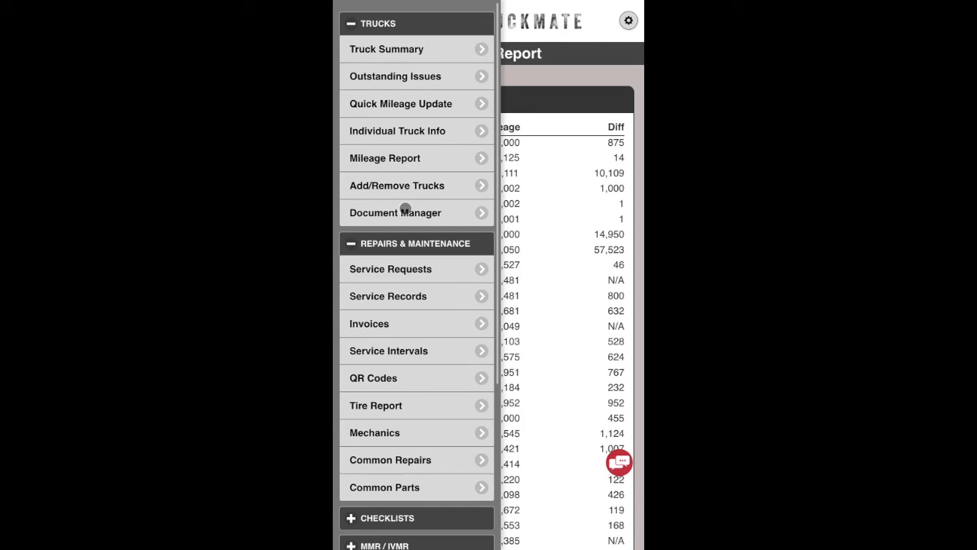
Review the trucks' records in the Document Manager's Registration Manager, then return to Document Manager.
click(404, 208)
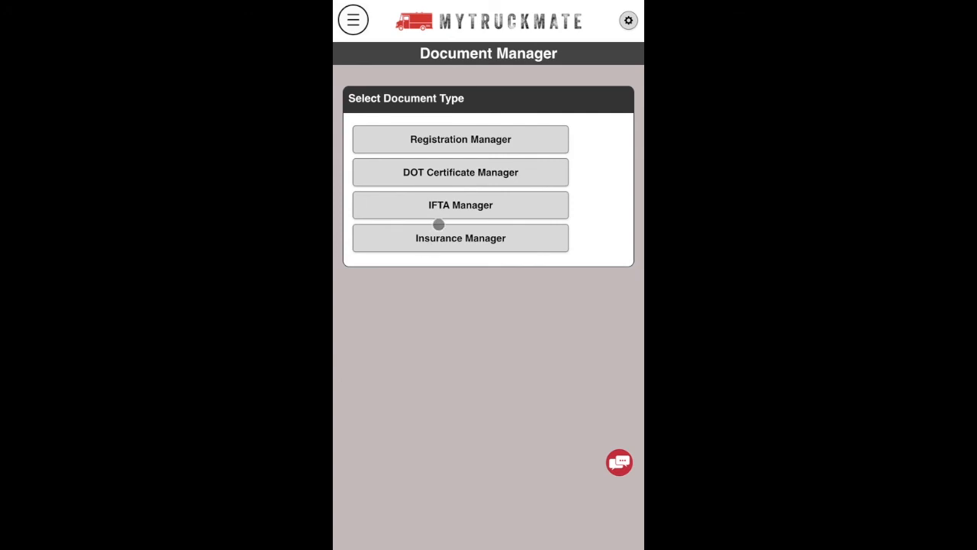
click(462, 141)
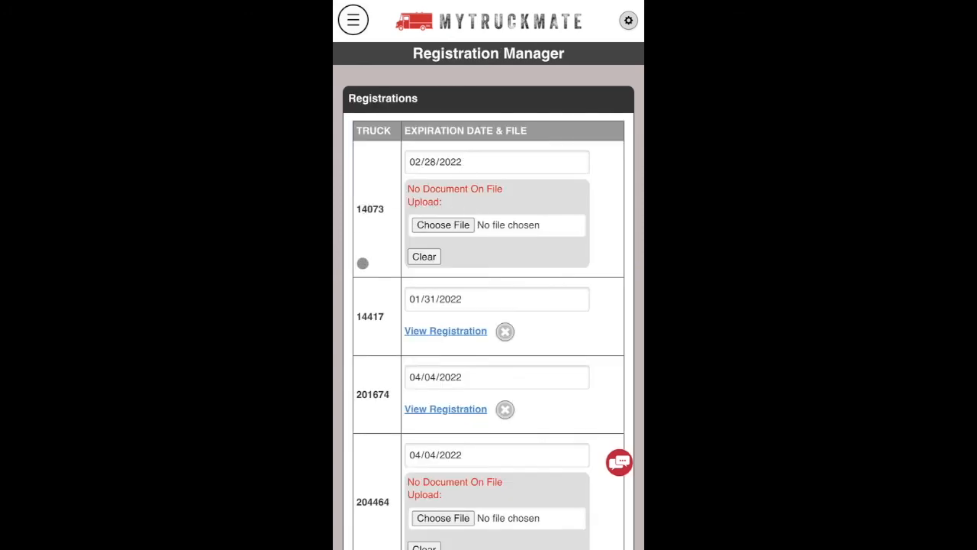
scroll(373, 282, down, 2)
scroll(373, 283, up, 2)
scroll(475, 374, down, 5)
scroll(475, 370, up, 5)
scroll(475, 370, down, 15)
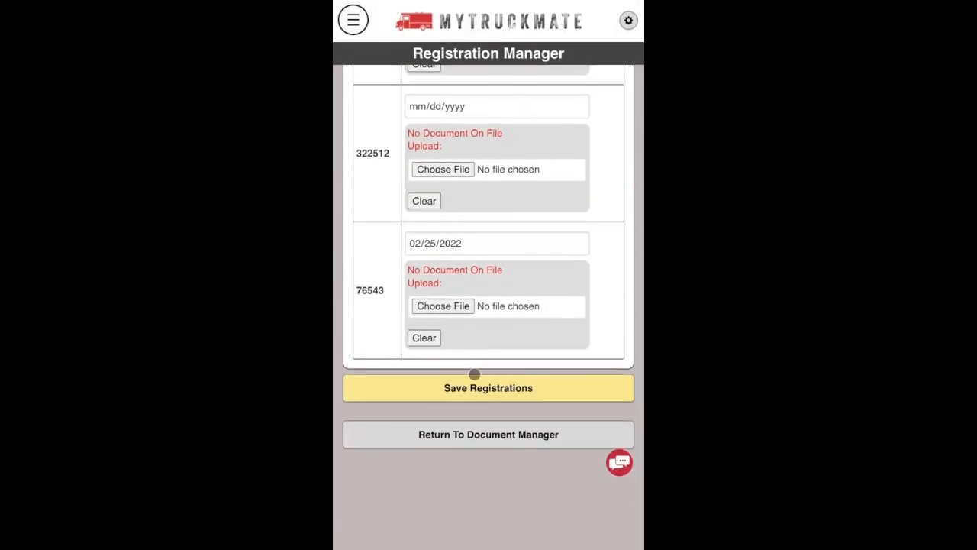
click(472, 436)
Review the DOT Certificate Manager records and return to Document Manager.
click(427, 174)
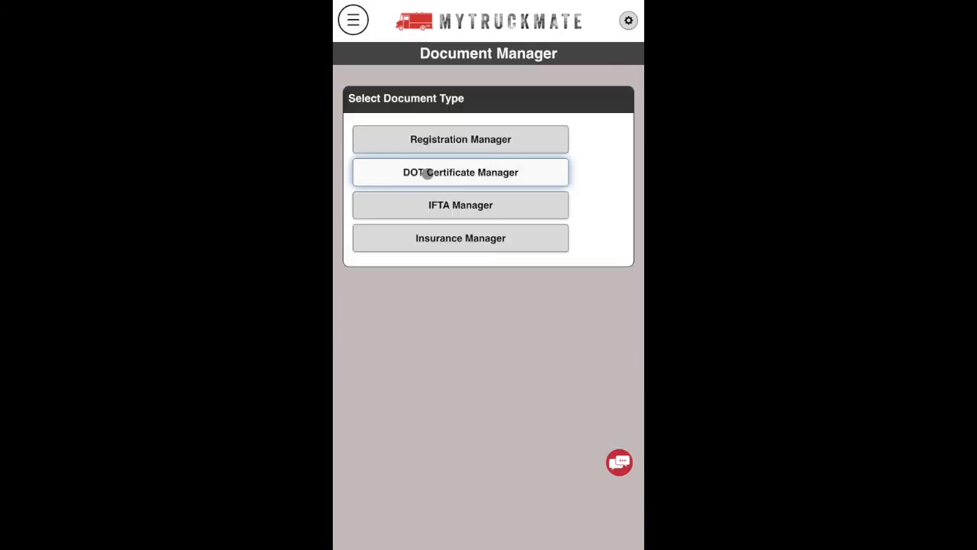
scroll(443, 277, down, 4)
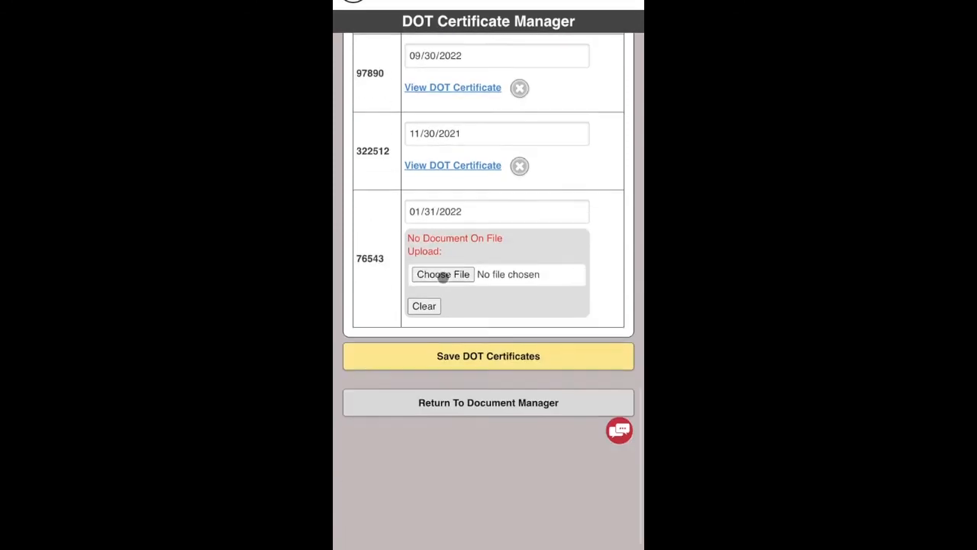
click(487, 437)
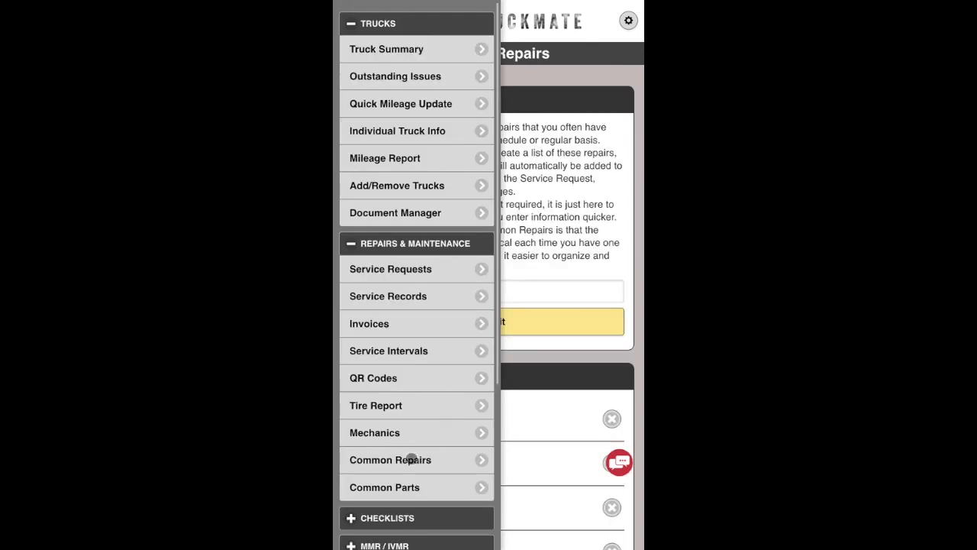
Delete the fehyetytey entry below Belt Tensioner from the Common Repair List.
click(412, 460)
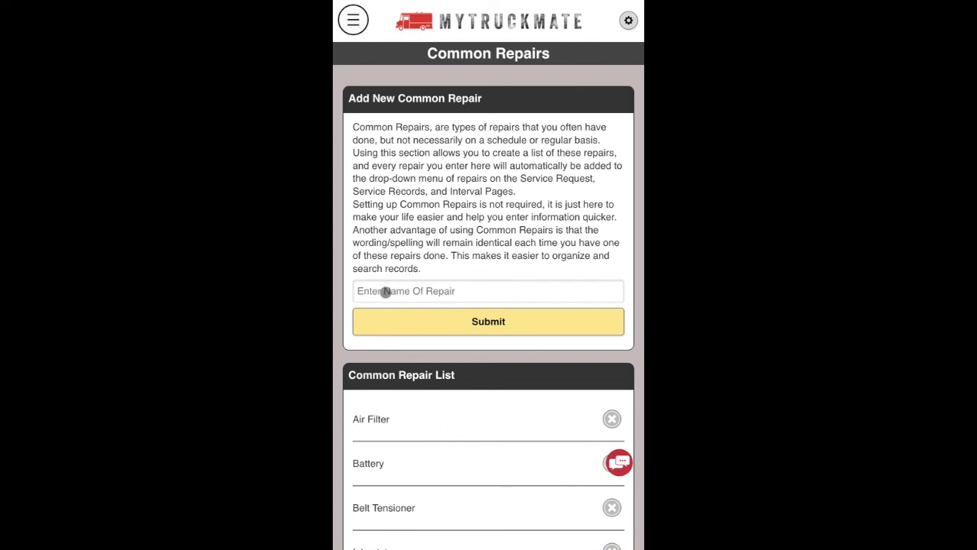
scroll(484, 456, down, 2)
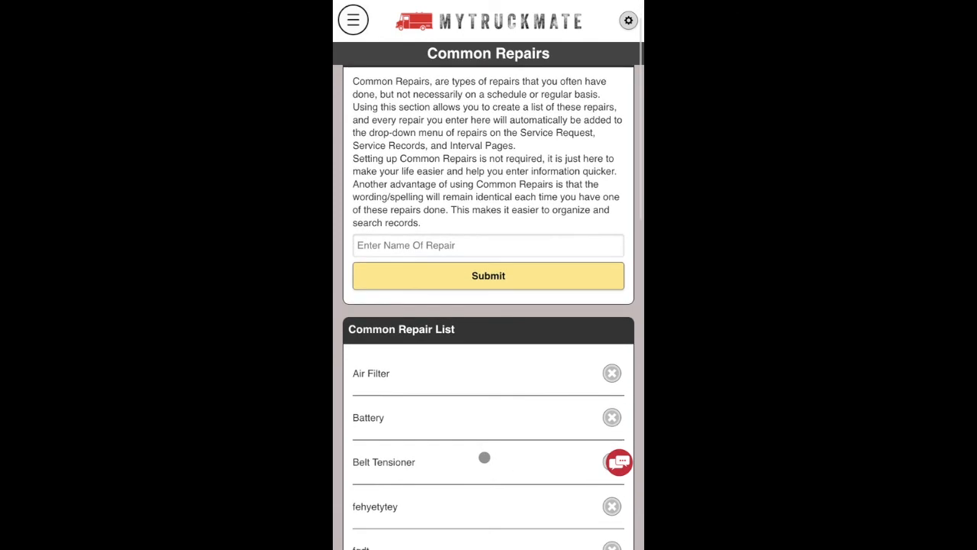
click(611, 506)
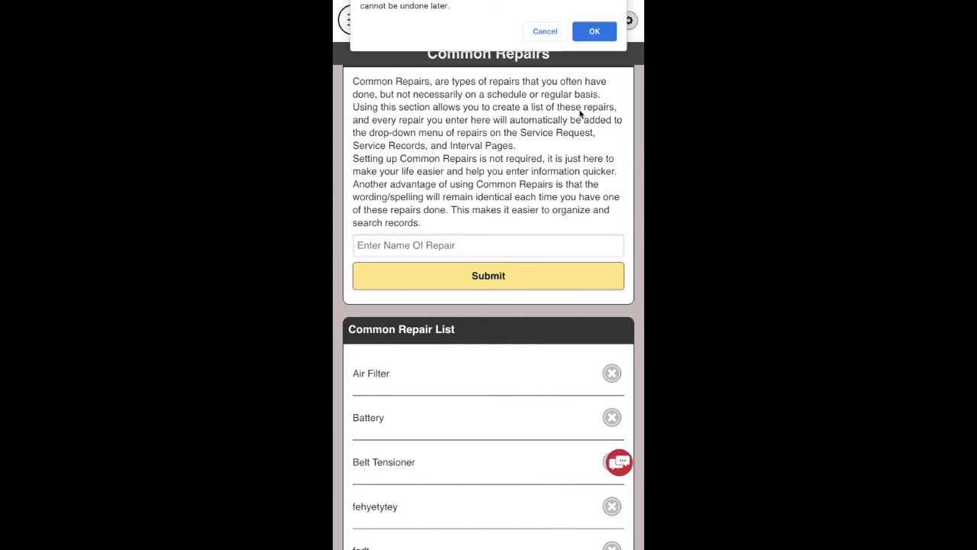
click(594, 31)
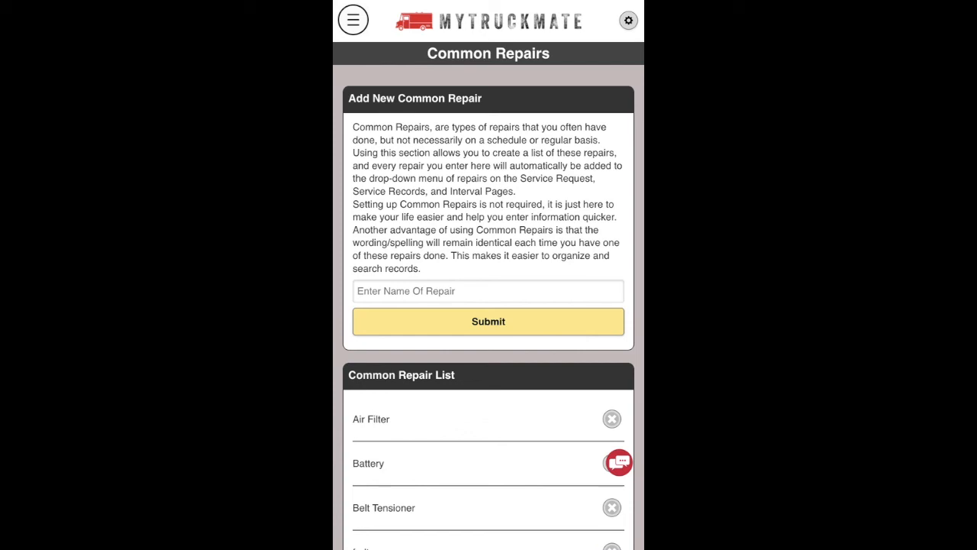
click(353, 21)
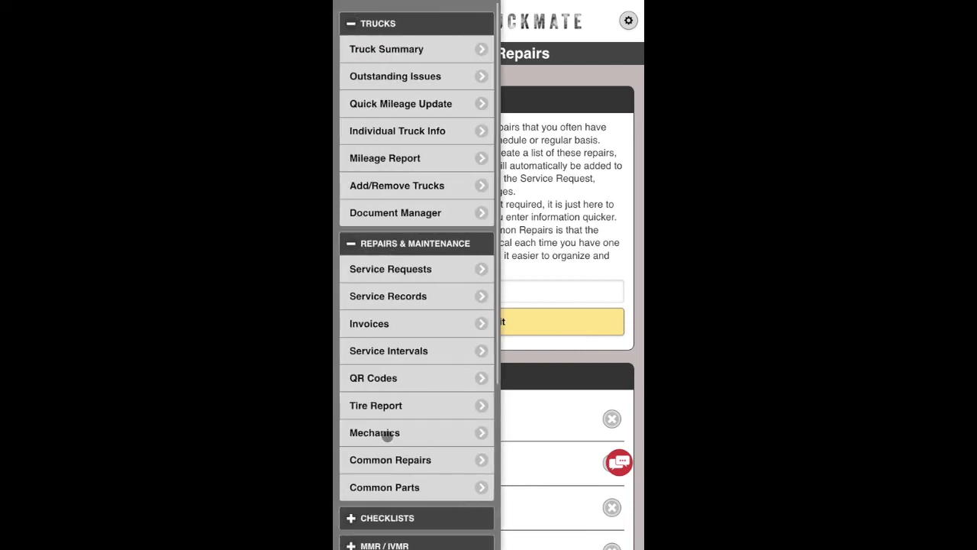
Open Generate MMR under MMR/IVMR and set the record month to JAN.
scroll(387, 434, down, 3)
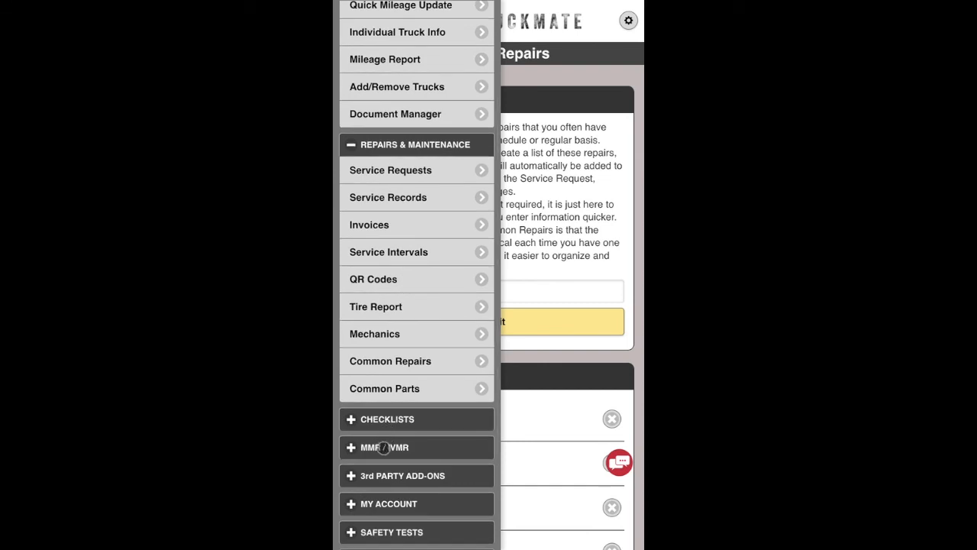
click(384, 448)
click(385, 474)
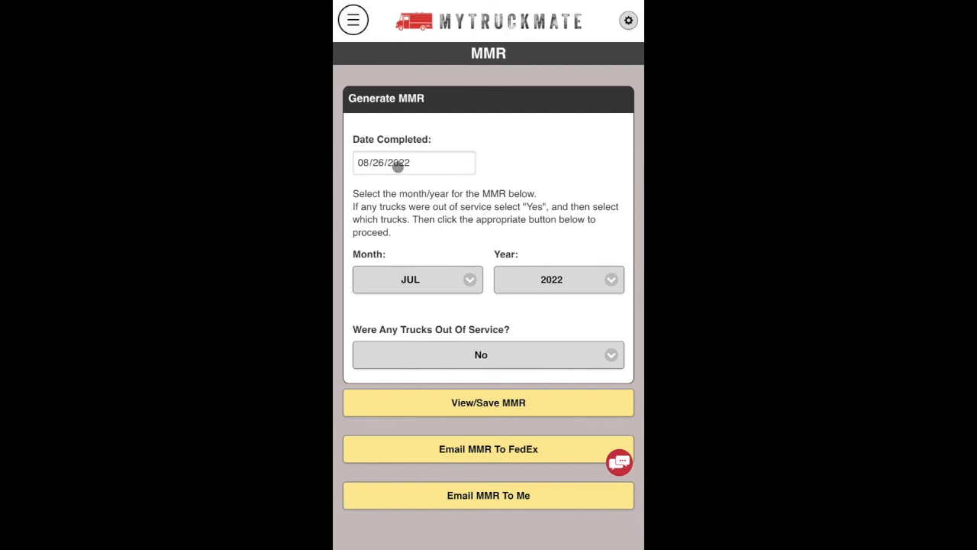
click(420, 282)
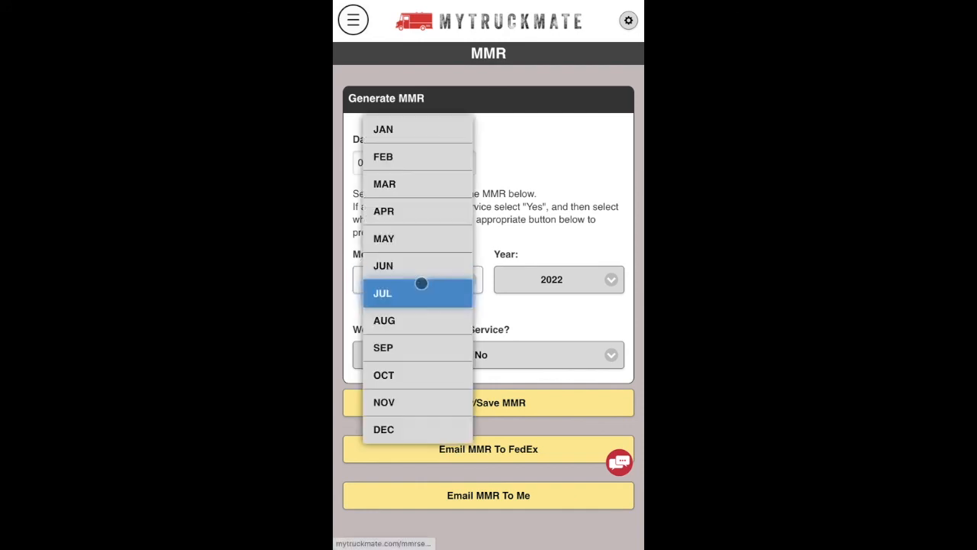
click(394, 131)
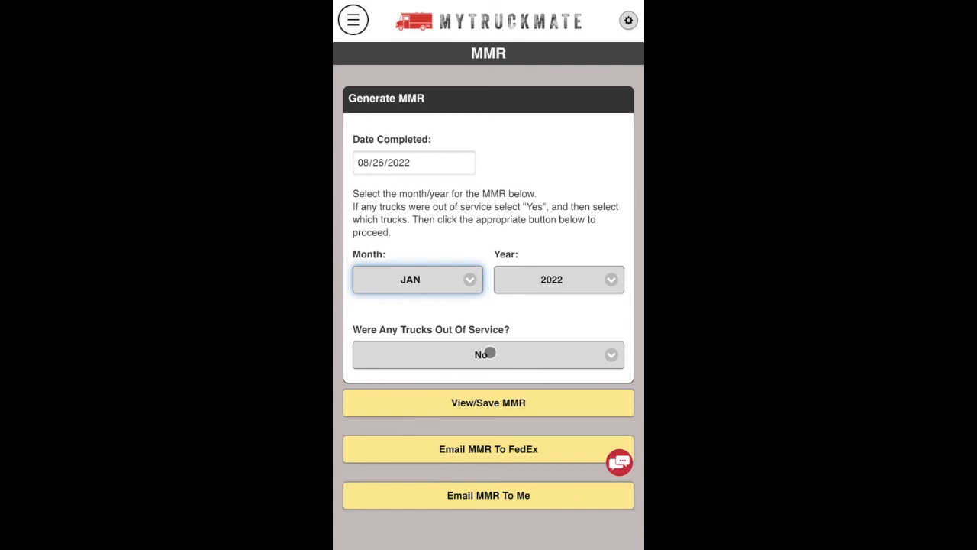
Set Out Of Service to No, with no trucks marked, and view the MMR.
click(489, 353)
click(481, 368)
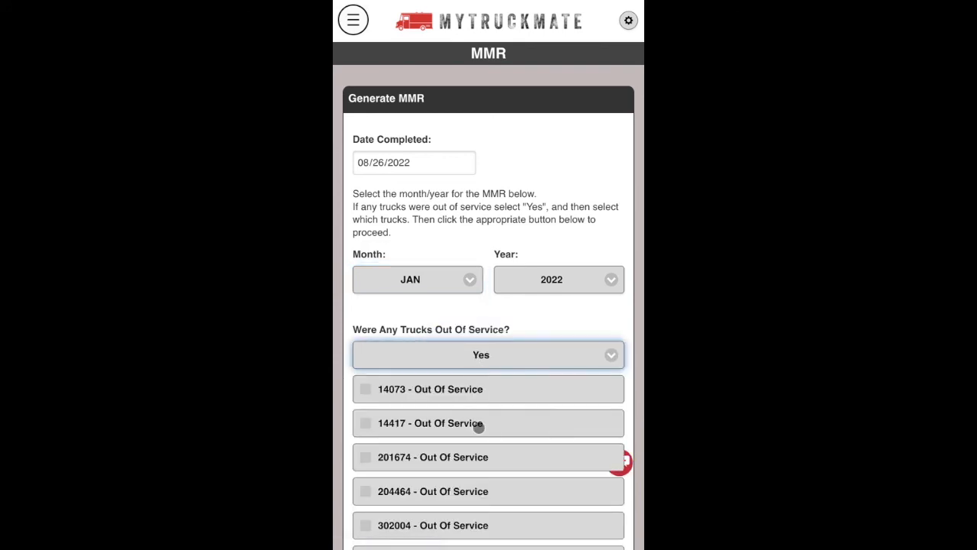
scroll(479, 428, down, 3)
click(365, 384)
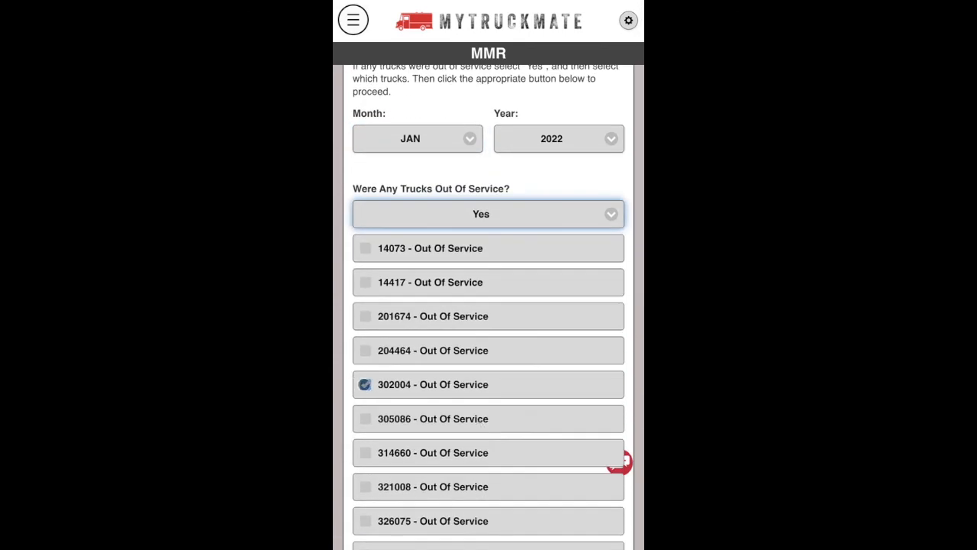
click(435, 213)
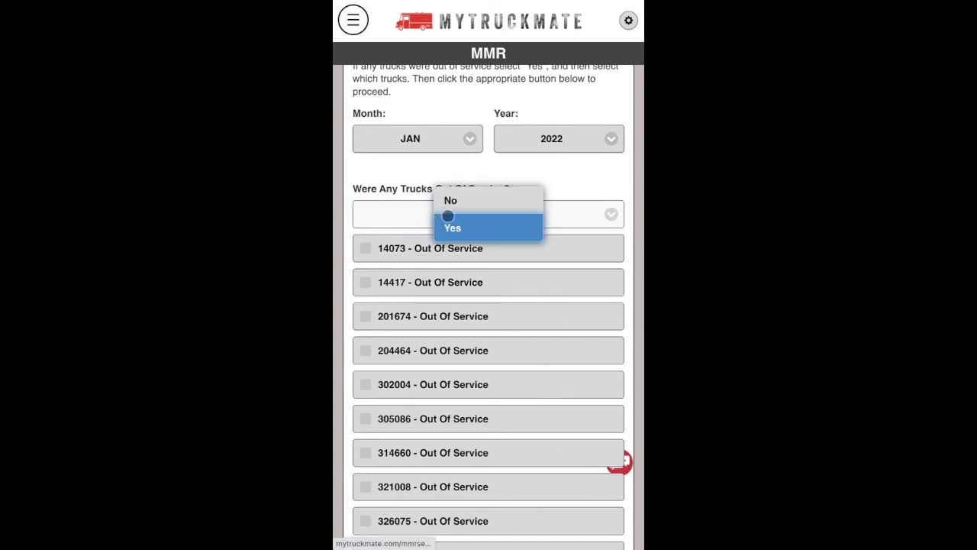
click(467, 199)
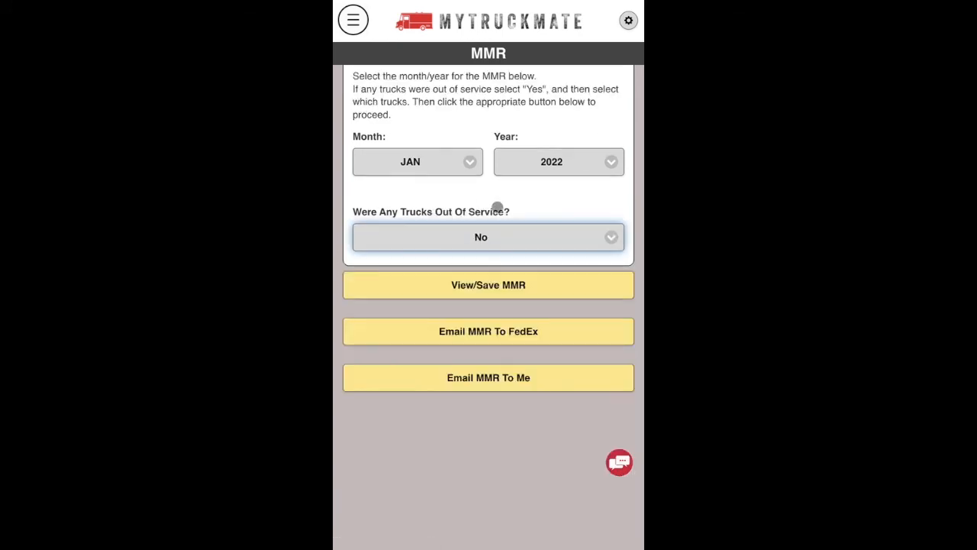
click(494, 287)
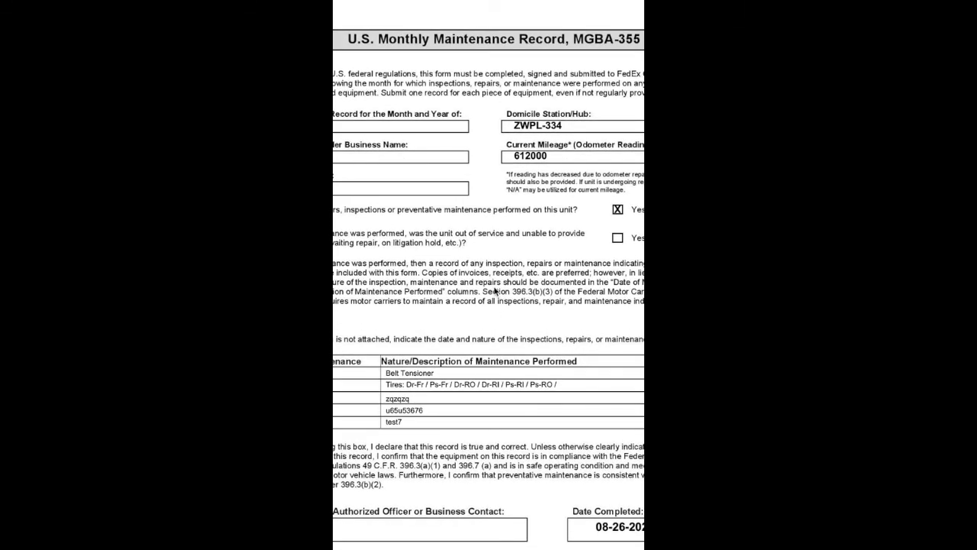
Scroll through the generated January 2022 U.S. Monthly Maintenance Record PDF pages.
scroll(488, 306, down, 5)
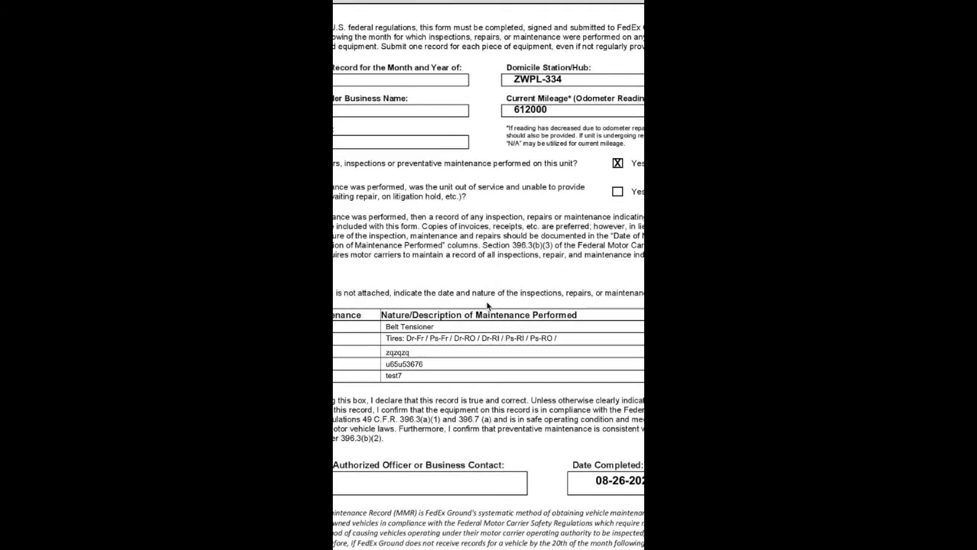
scroll(487, 305, down, 4)
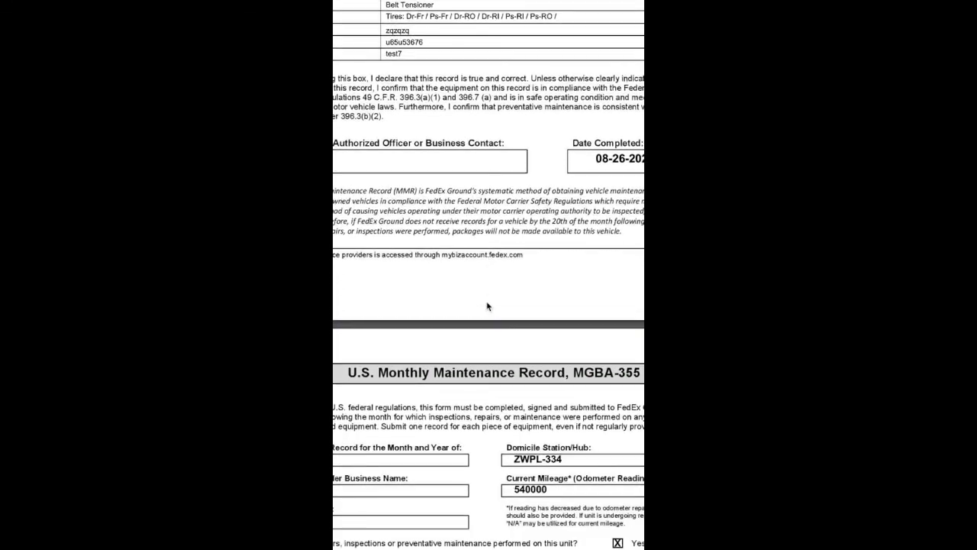
scroll(487, 304, down, 2)
scroll(486, 301, up, 4)
scroll(487, 305, up, 6)
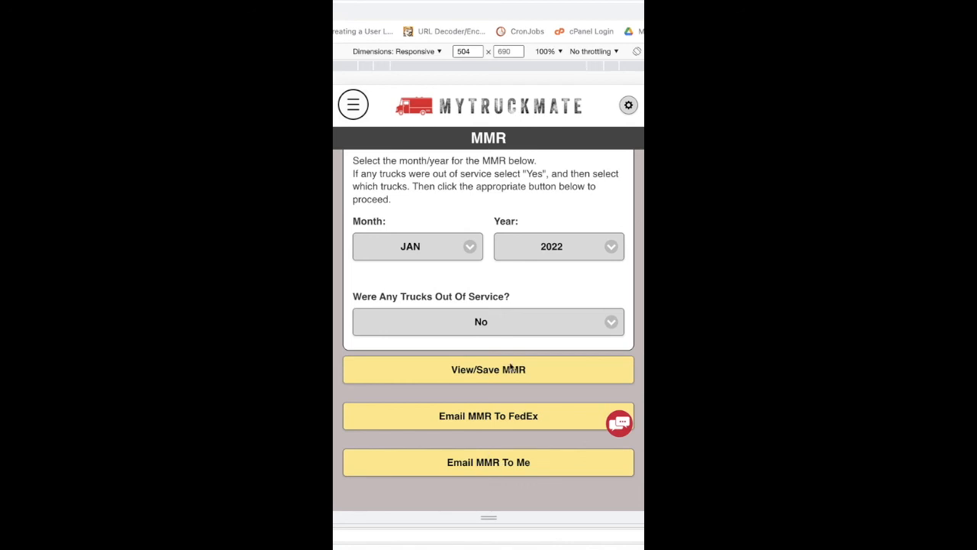
scroll(484, 227, up, 2)
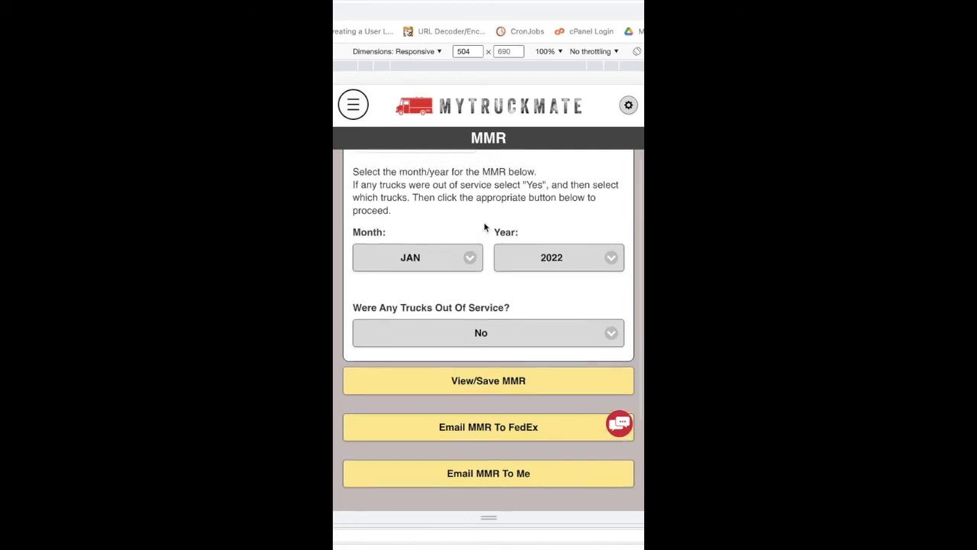
scroll(484, 227, up, 1)
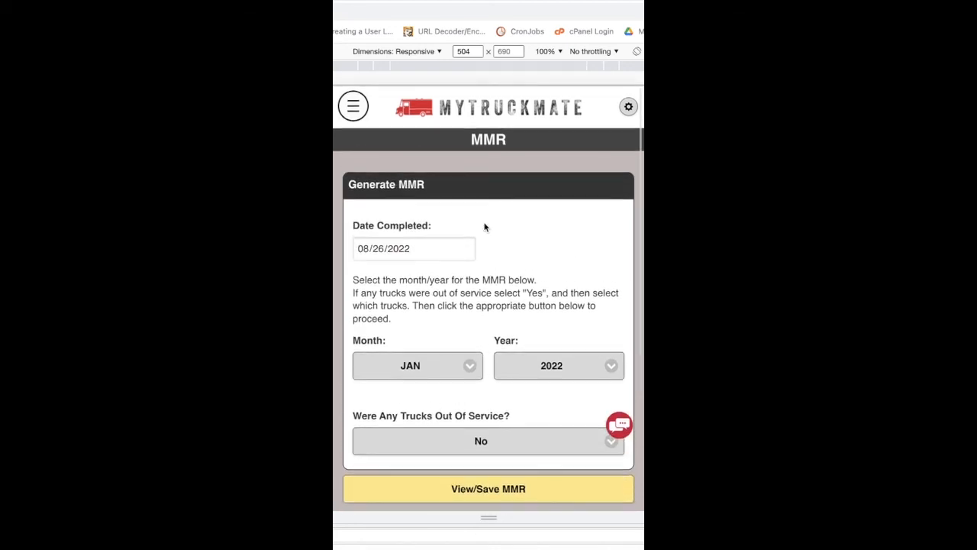